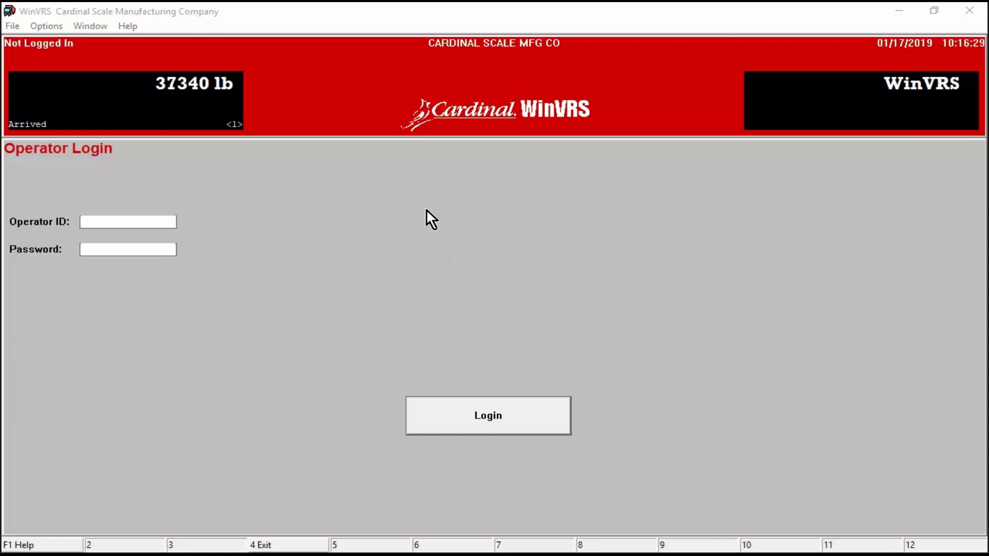
Step: Launch the Configuration program from the File menu and log in with the operator ID and password
left_click(14, 27)
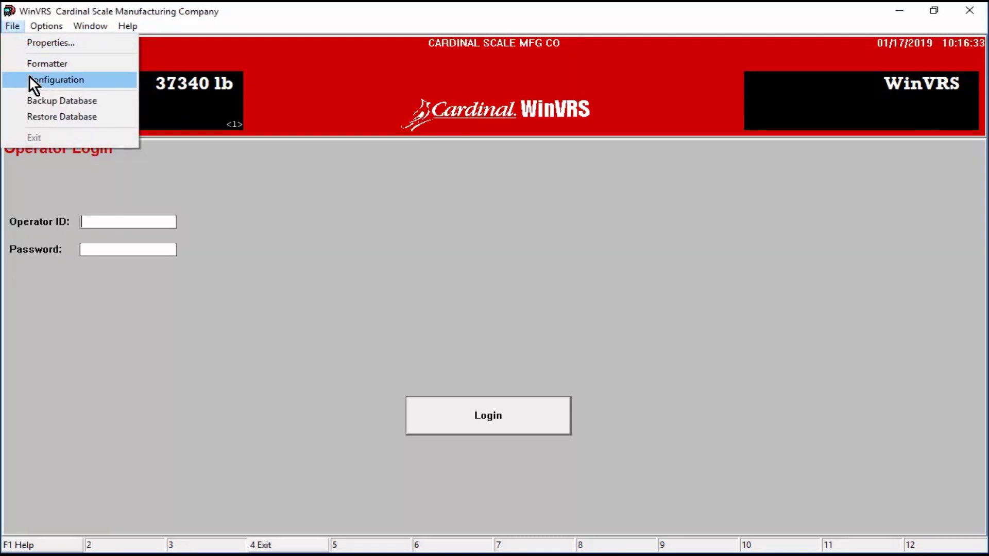
left_click(29, 77)
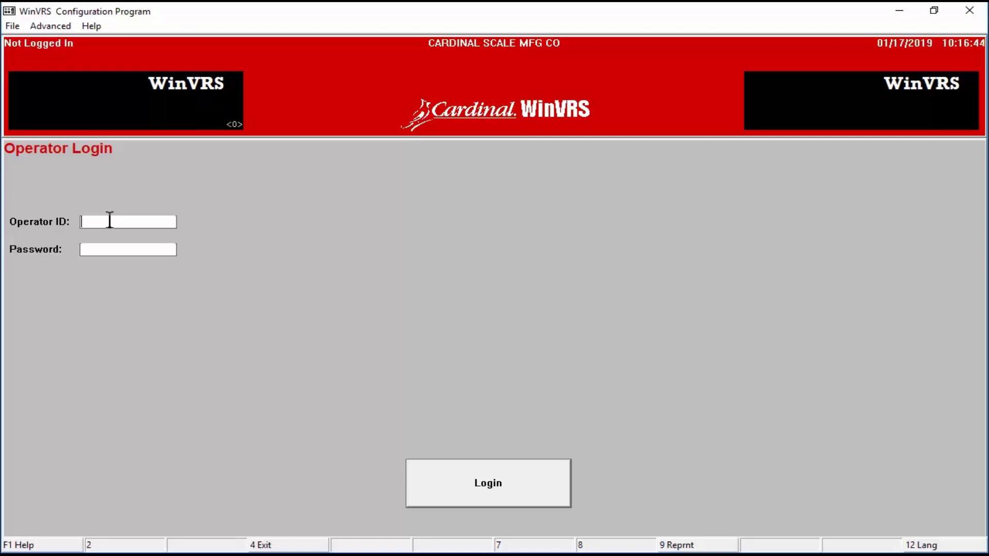
type("44")
left_click(503, 477)
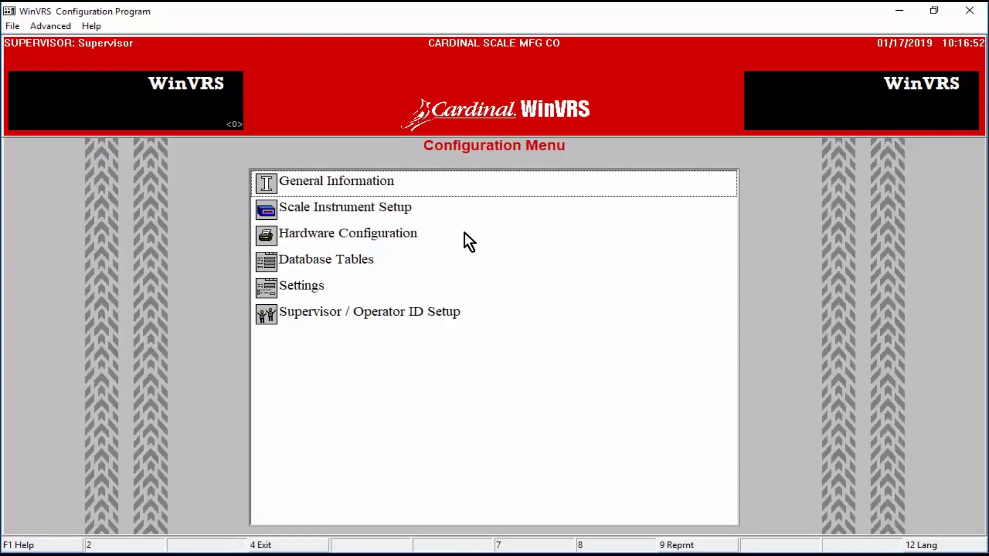
left_click(364, 182)
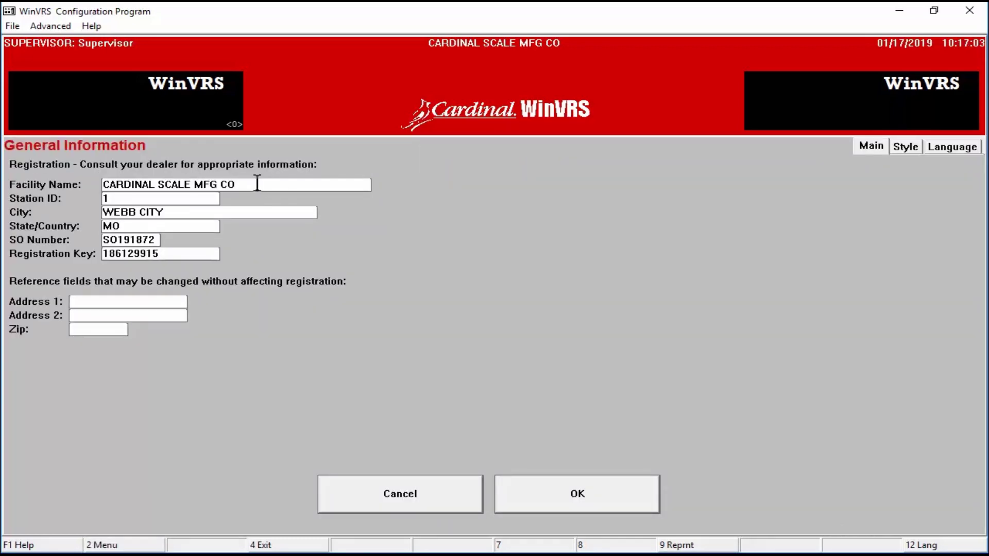
left_click_drag(249, 184, 52, 201)
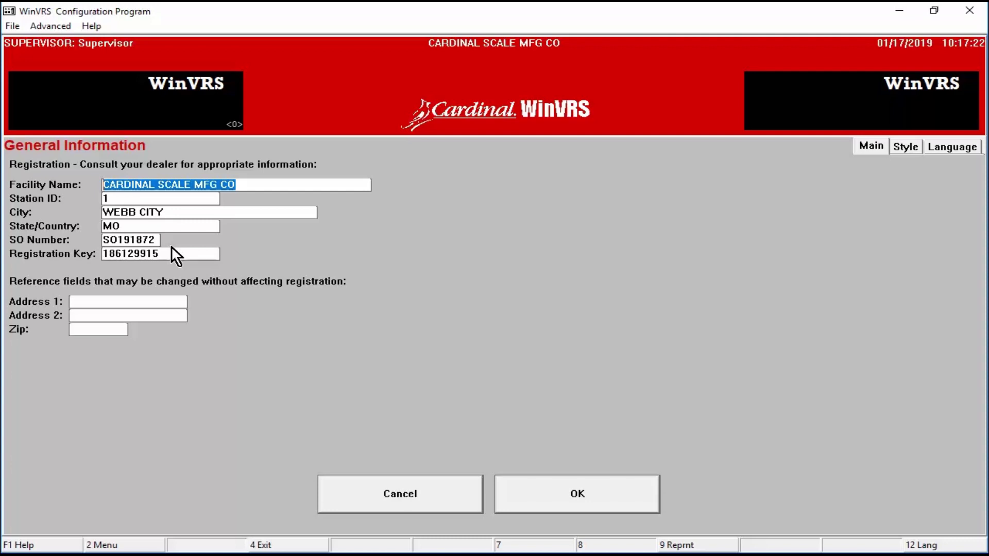
left_click(906, 147)
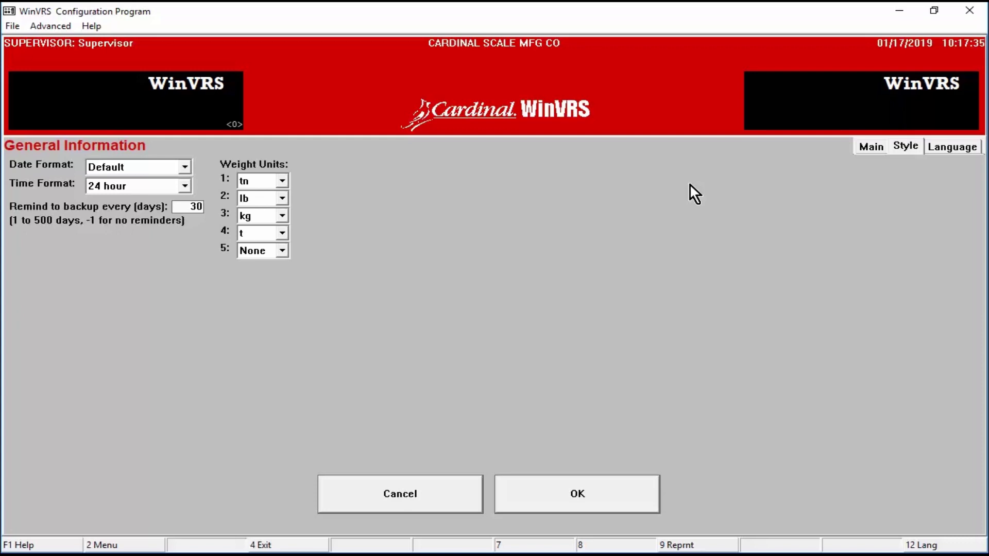
left_click(960, 143)
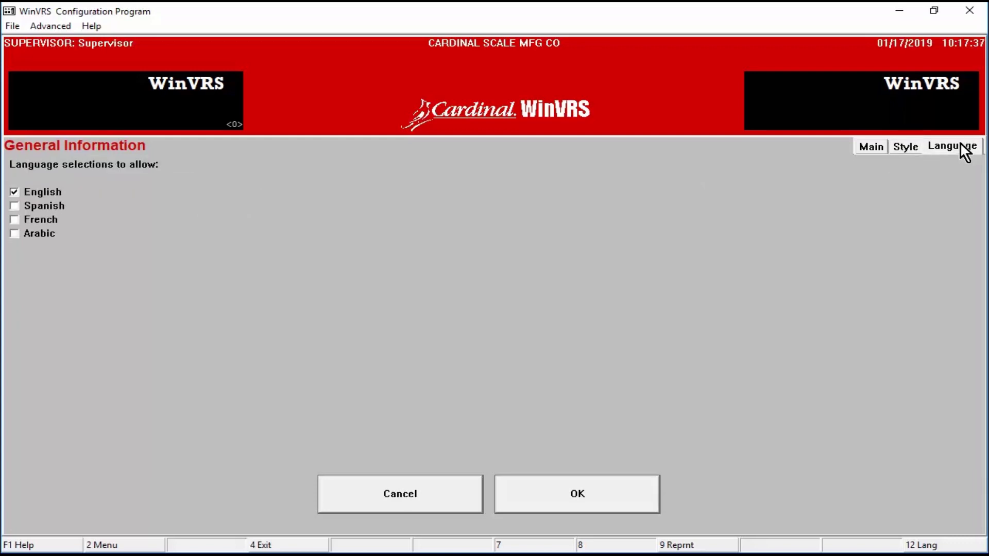
left_click(562, 490)
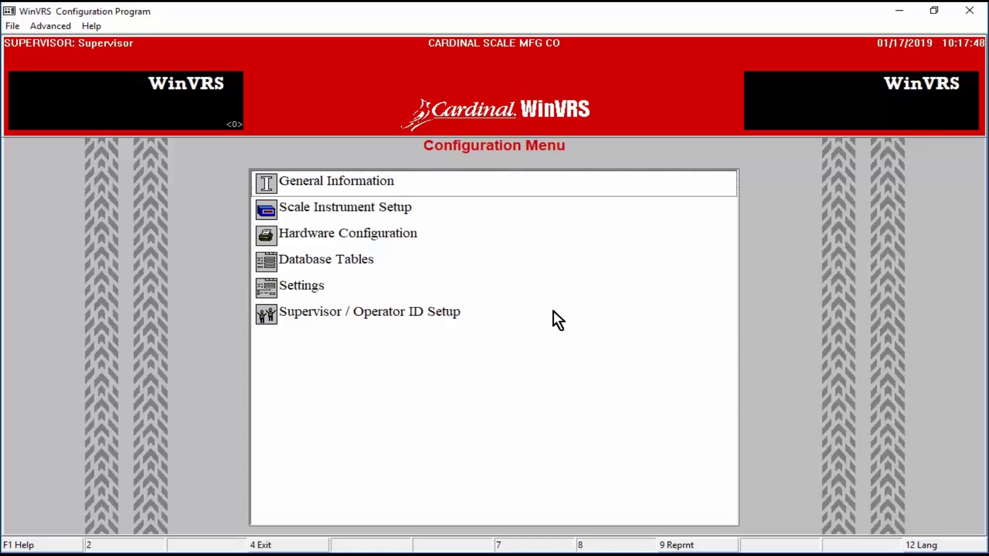
Step: Open Scale Instrument Setup, showing workstation 1's local device with 120000 lb capacity
left_click(376, 208)
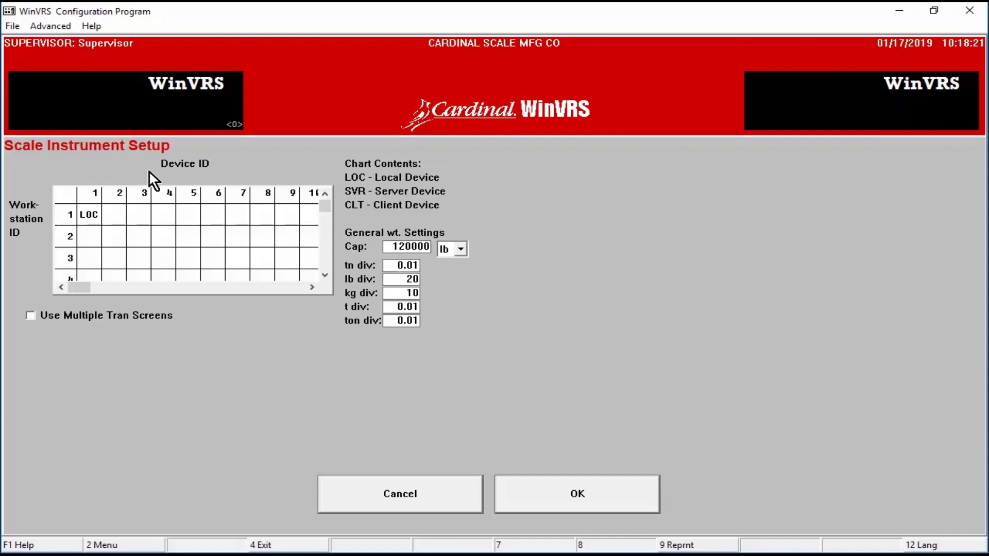
Step: Open the LOC device settings for workstation 1 and browse the available device profiles
double_click(91, 216)
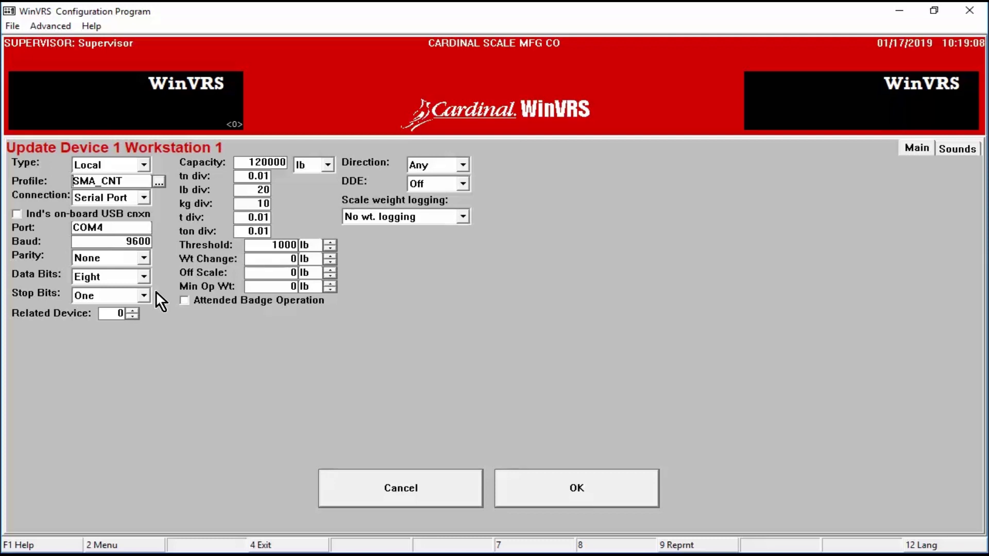
left_click(160, 183)
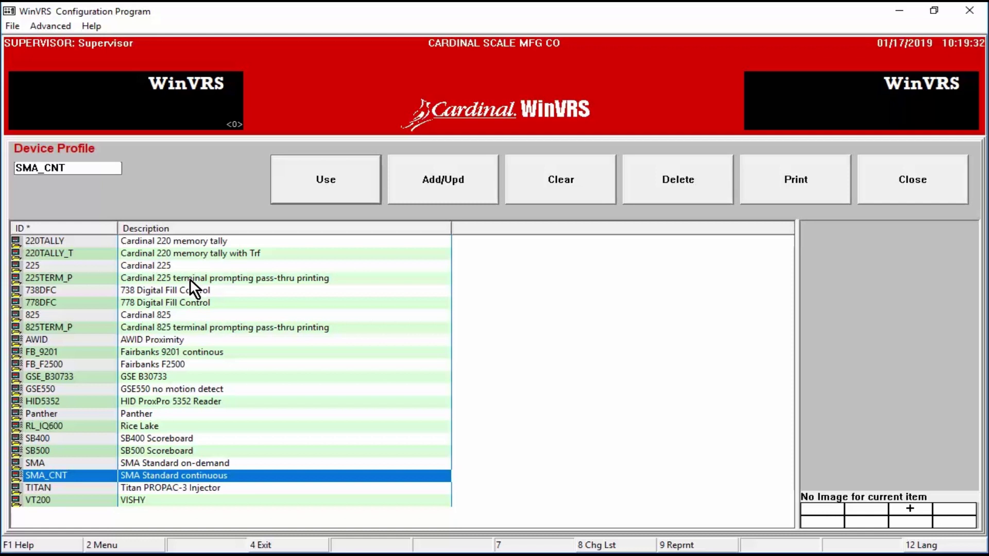
left_click(189, 279)
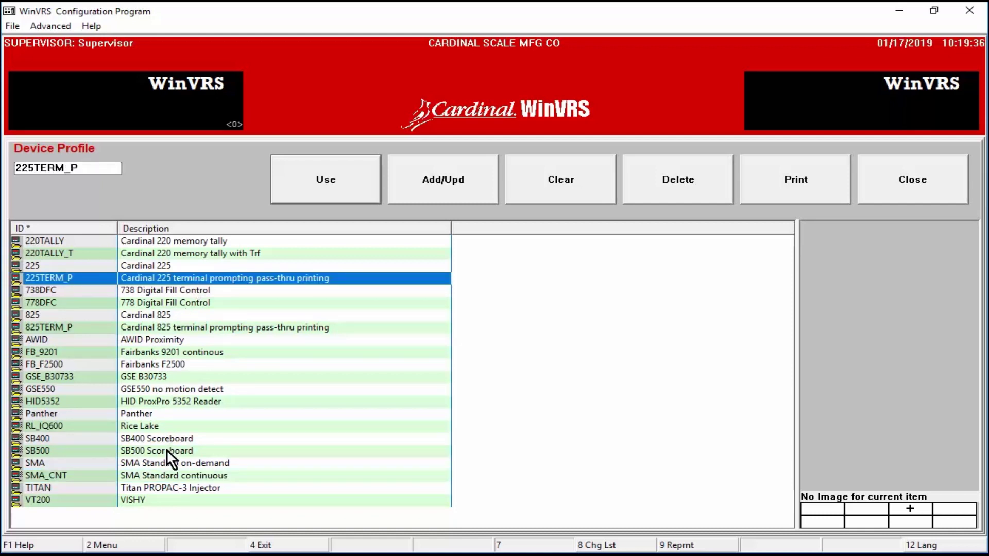
left_click(172, 475)
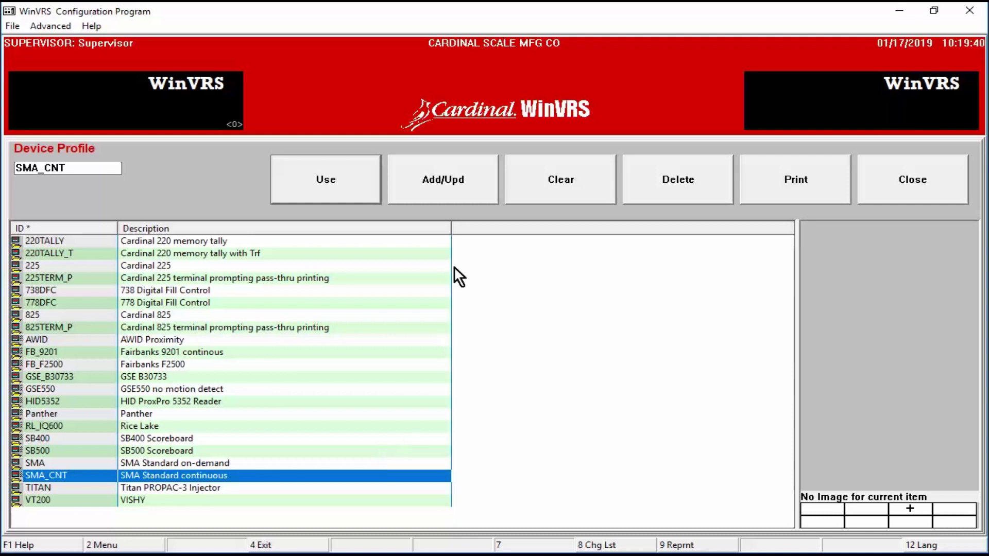
left_click(444, 180)
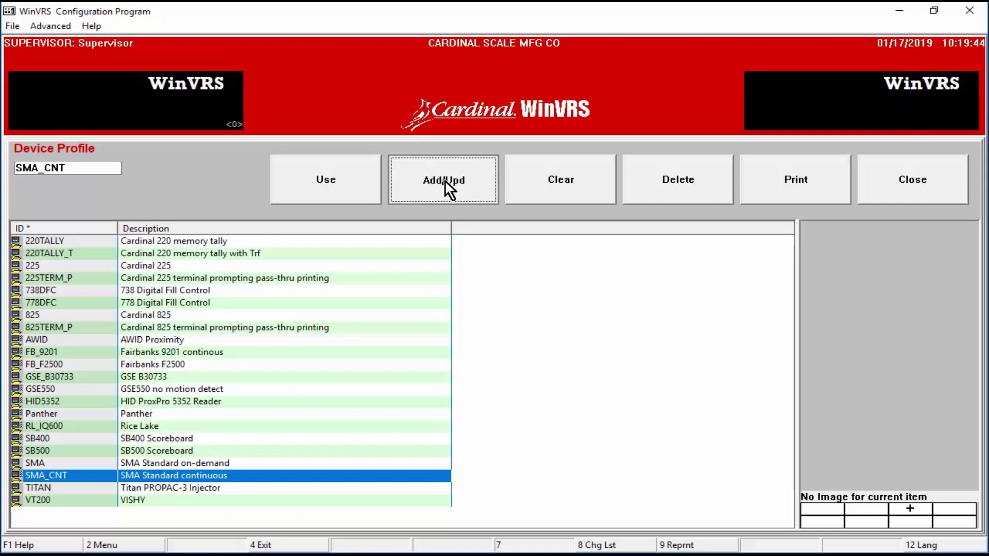
left_click(444, 181)
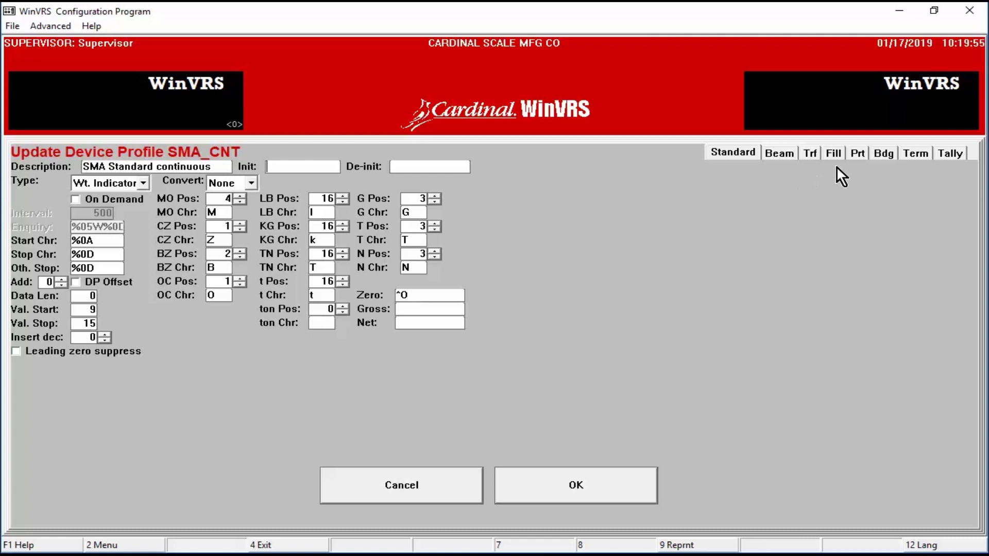
left_click(880, 160)
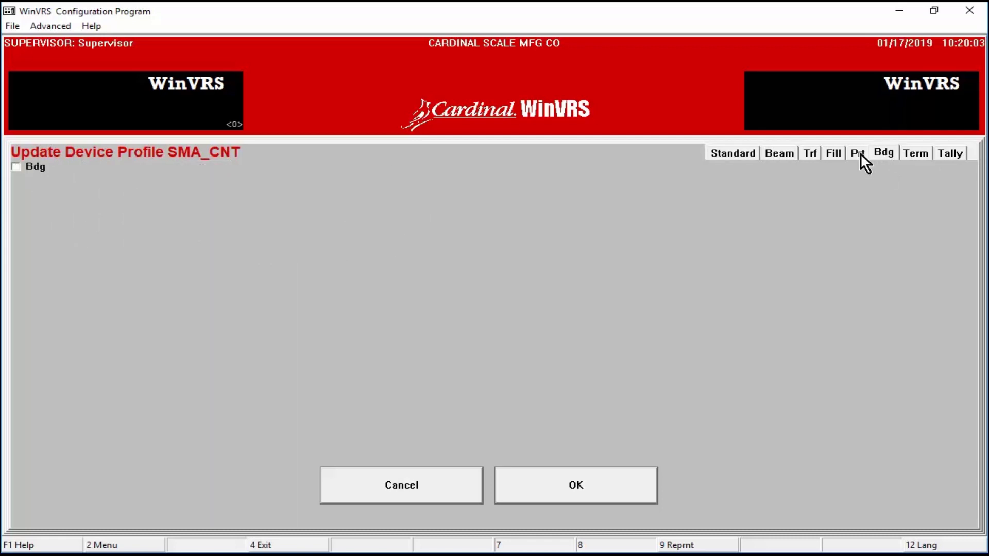
left_click(859, 155)
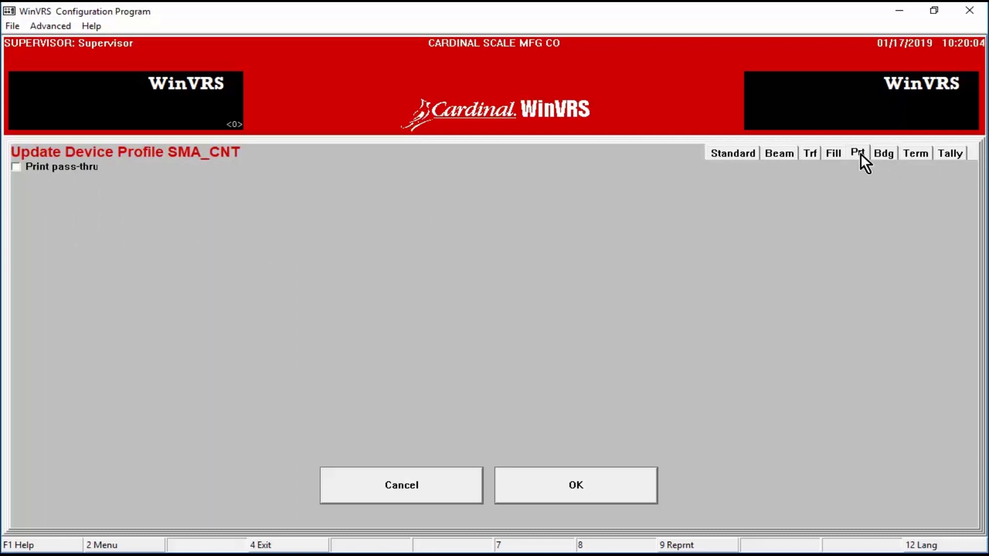
left_click(773, 163)
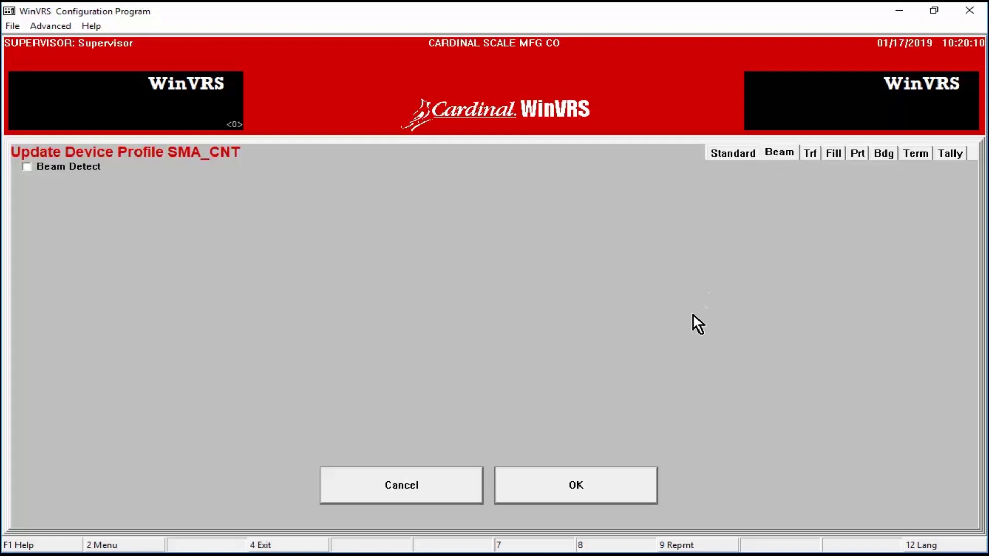
left_click(598, 487)
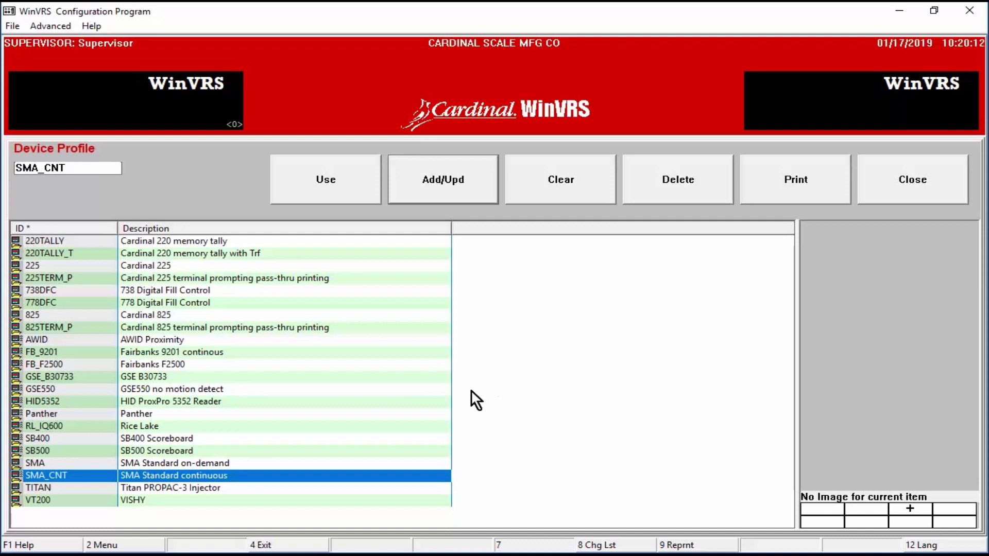
Step: Apply the SMA_CNT profile to device 1, keeping the Serial Port connection on COM4
left_click(336, 184)
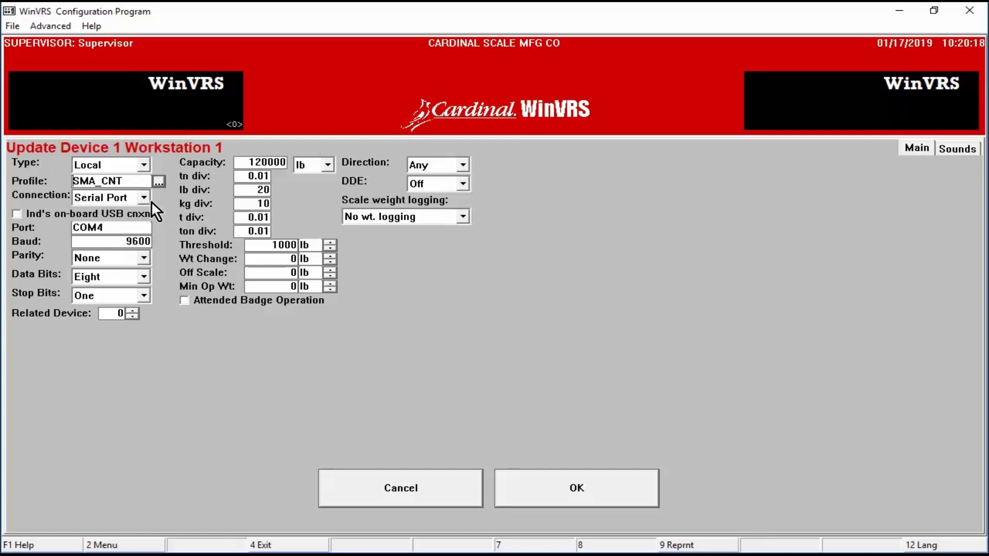
left_click(146, 199)
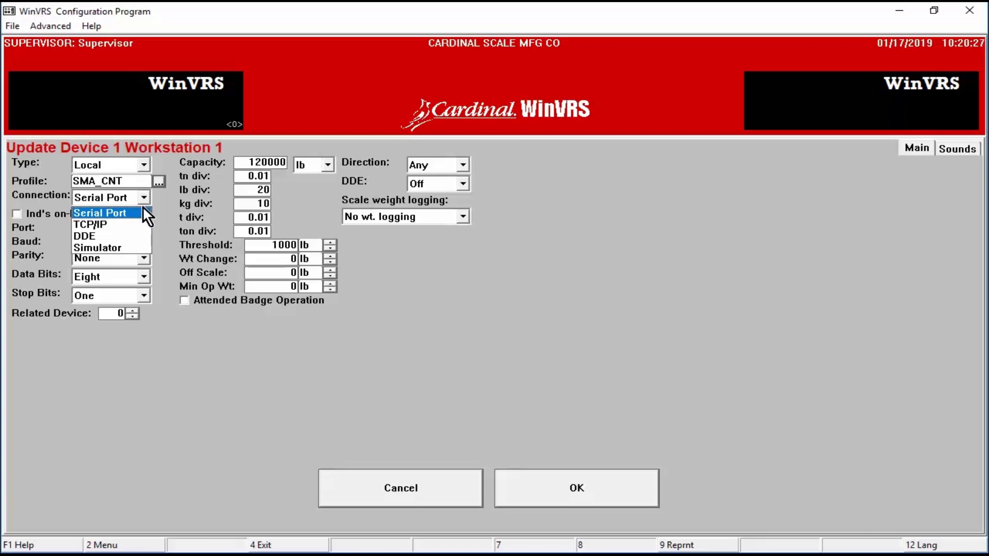
left_click(110, 213)
double_click(113, 228)
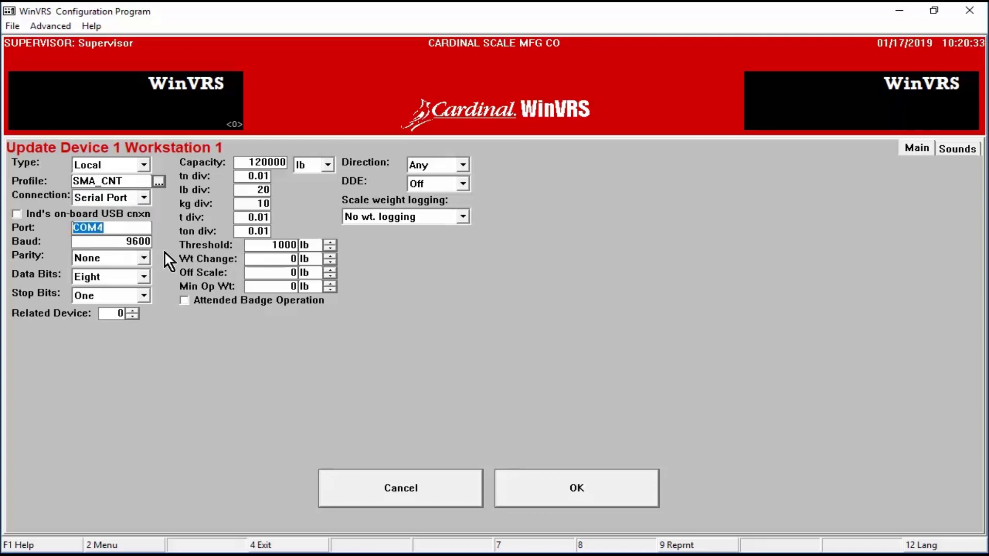
Step: Try TCP/IP at 10.1.2.152, revert to Serial Port, and accept the device settings
left_click(147, 195)
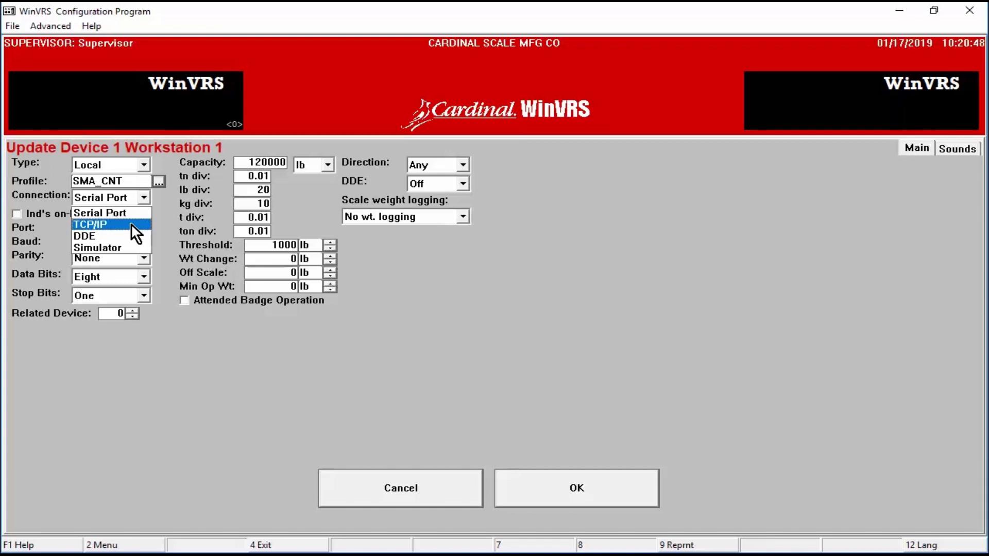
left_click(130, 224)
left_click_drag(131, 226, 45, 238)
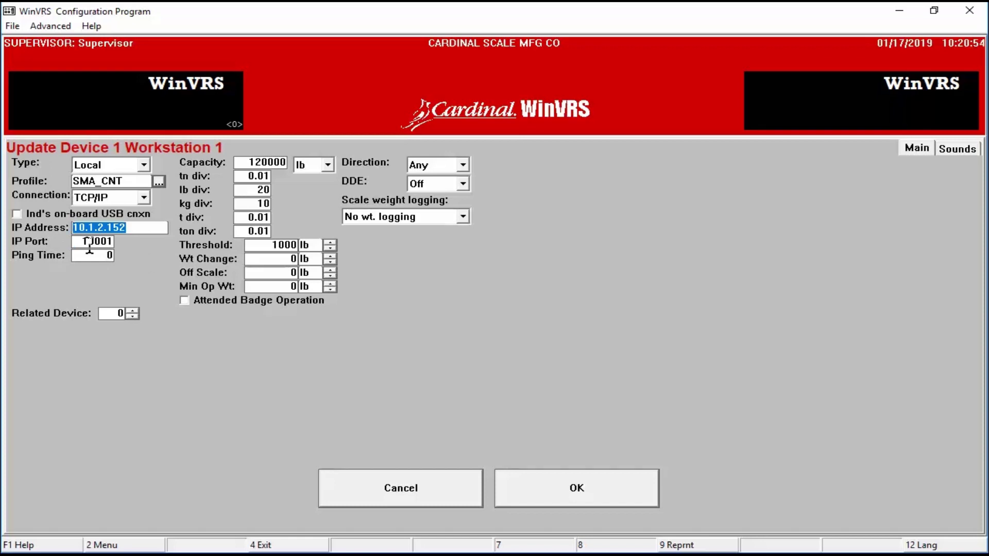
left_click_drag(113, 241, 81, 242)
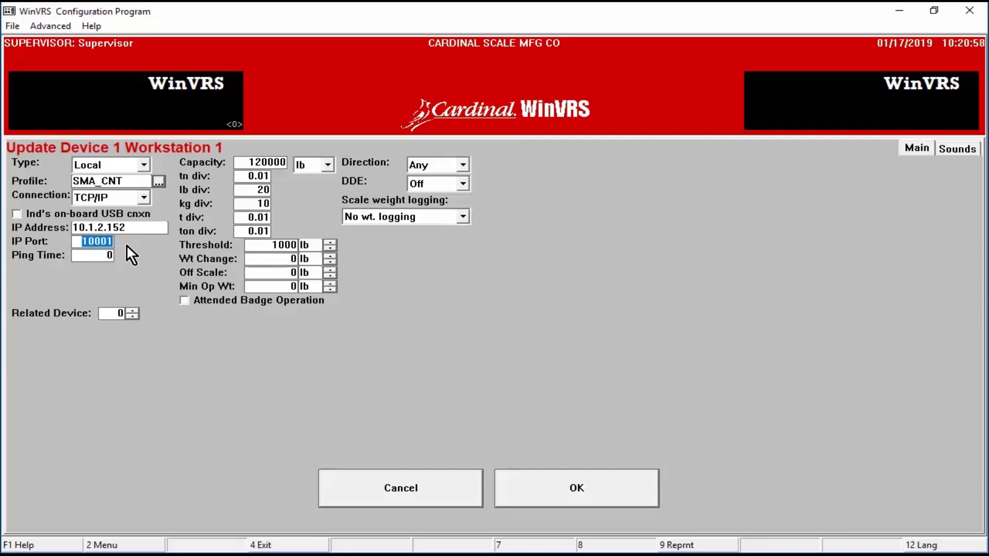
left_click(144, 197)
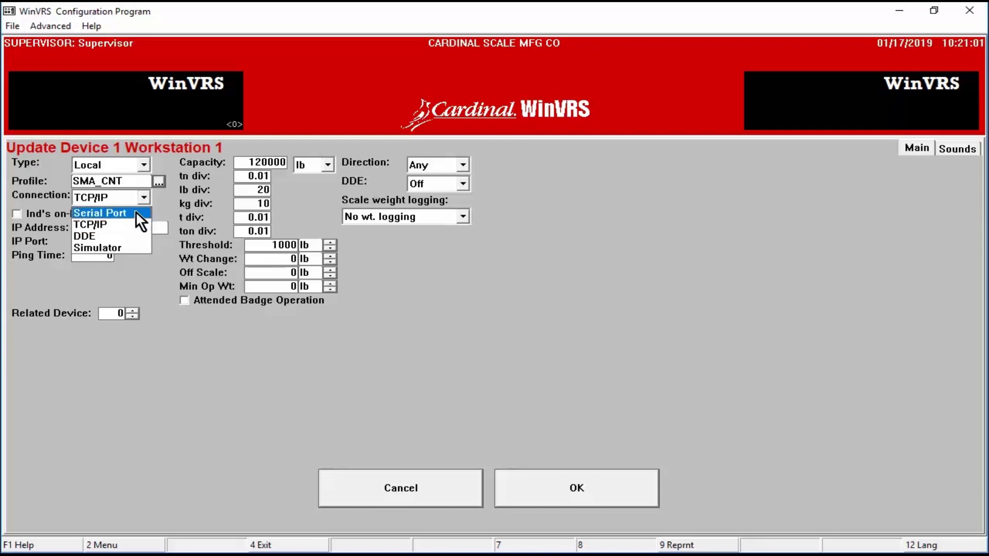
left_click(135, 212)
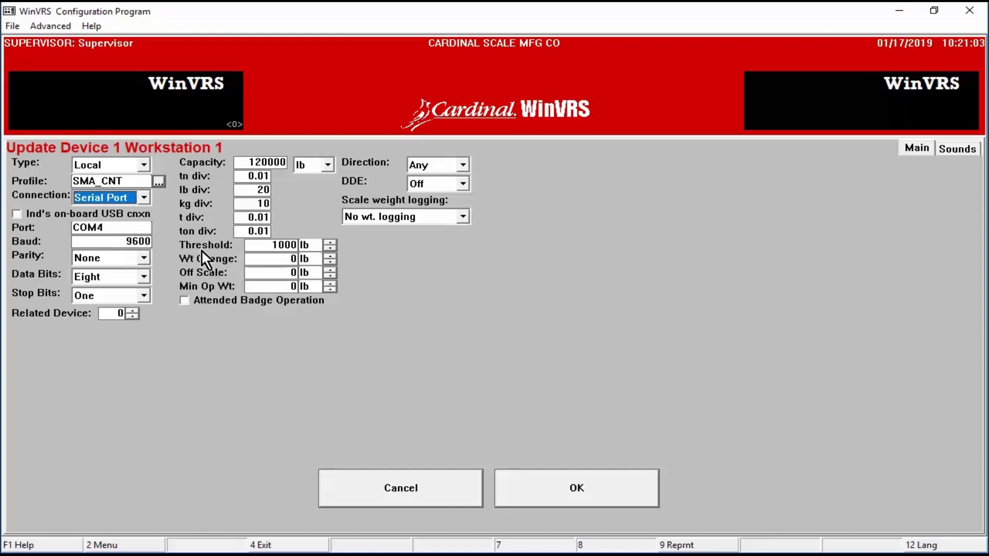
double_click(281, 245)
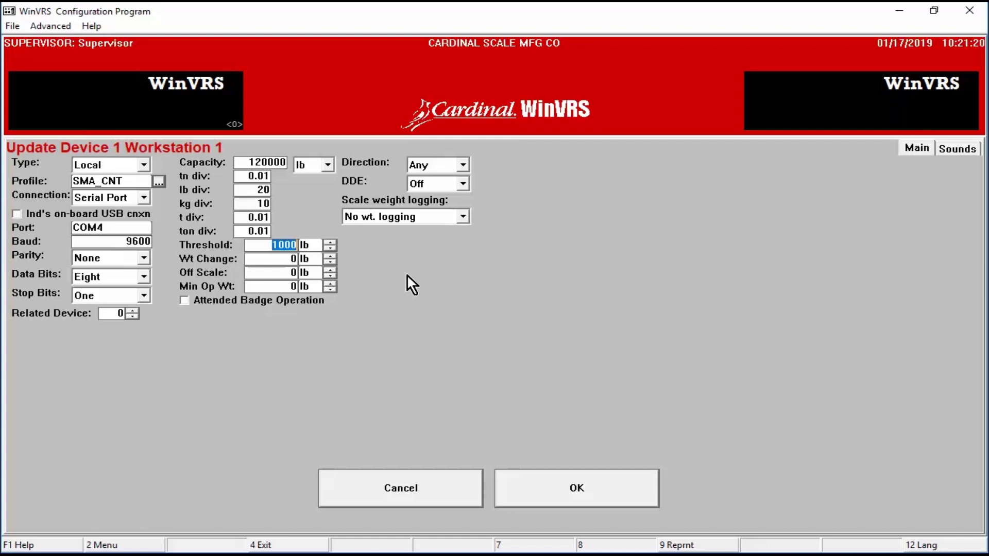
left_click(592, 490)
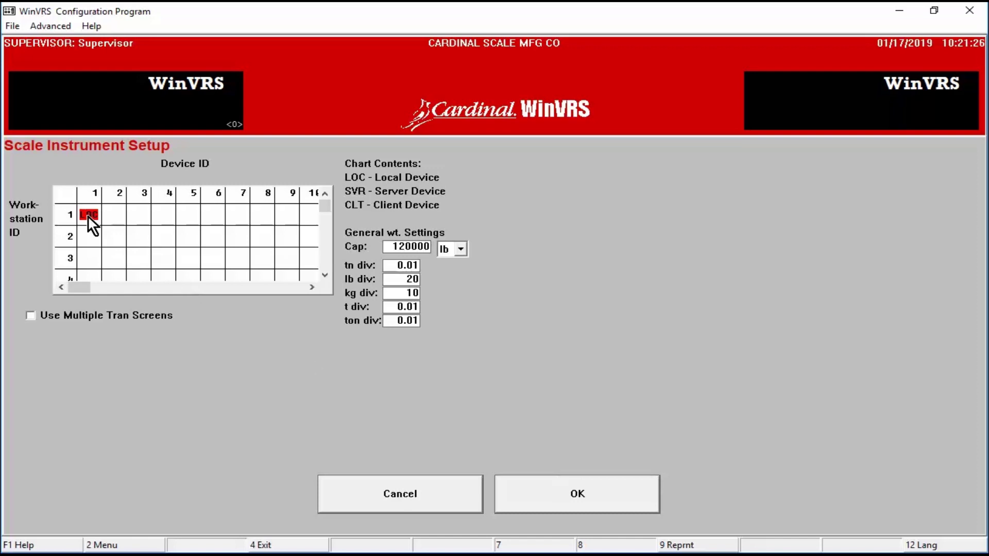
Step: Return to the Configuration Menu and open Hardware Configuration
left_click(544, 485)
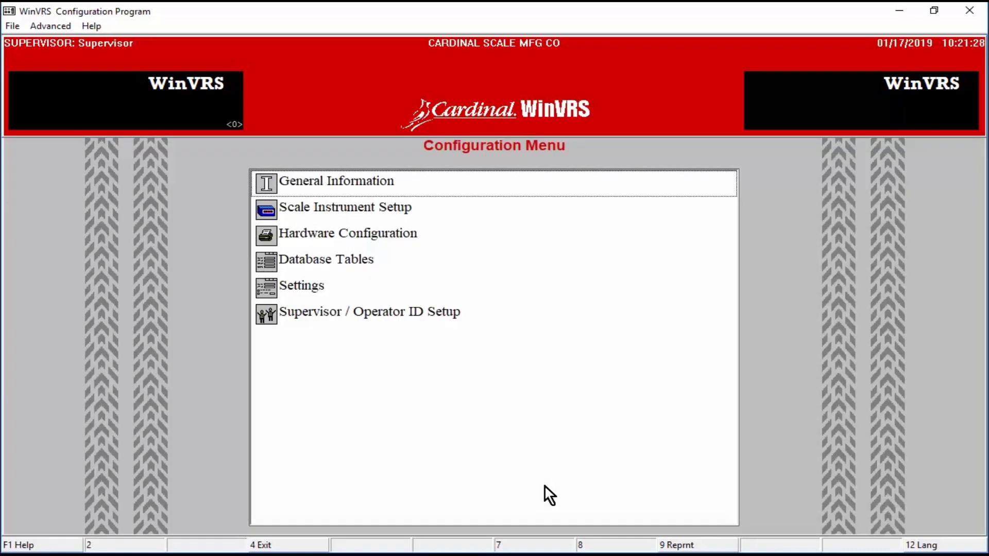
left_click(397, 233)
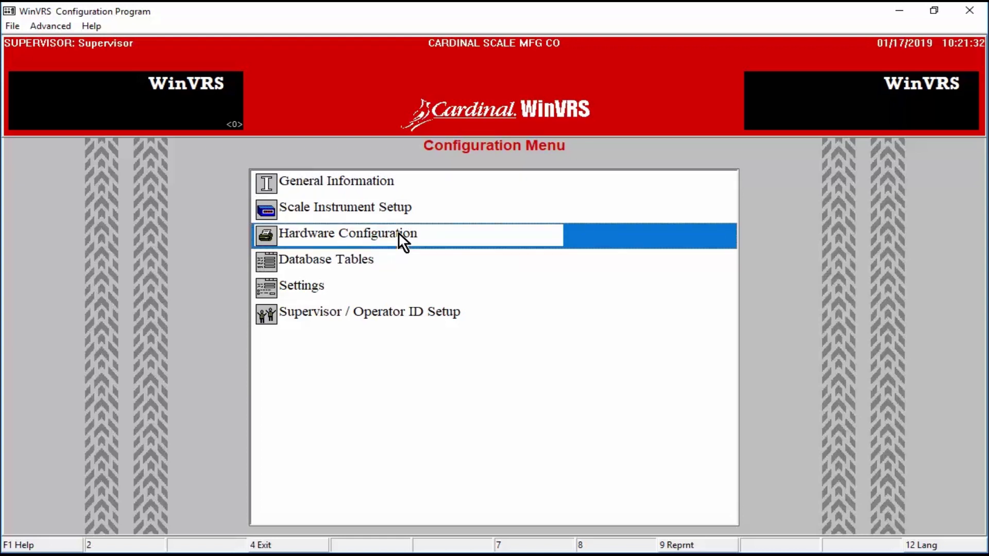
double_click(398, 233)
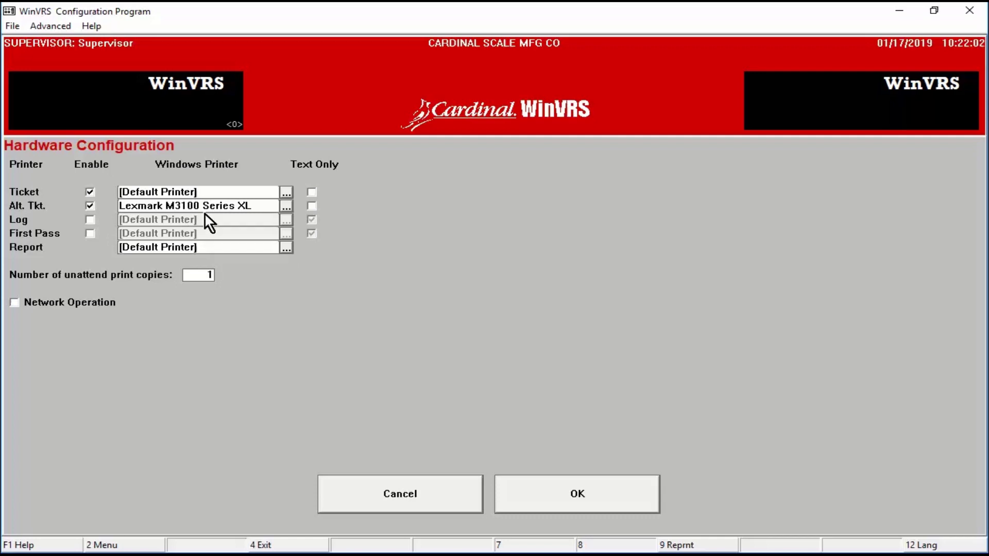
Step: Append ':2' to the Alt. Tkt. printer name, make it Text Only, save, and open Database Tables
left_click(206, 274)
left_click(256, 206)
type(":2")
left_click(311, 206)
left_click(554, 495)
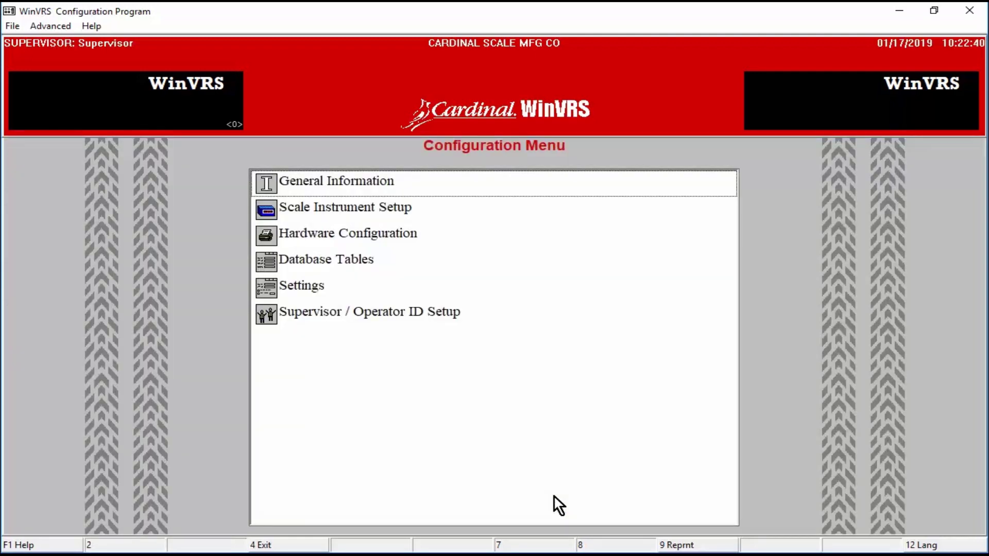
double_click(354, 261)
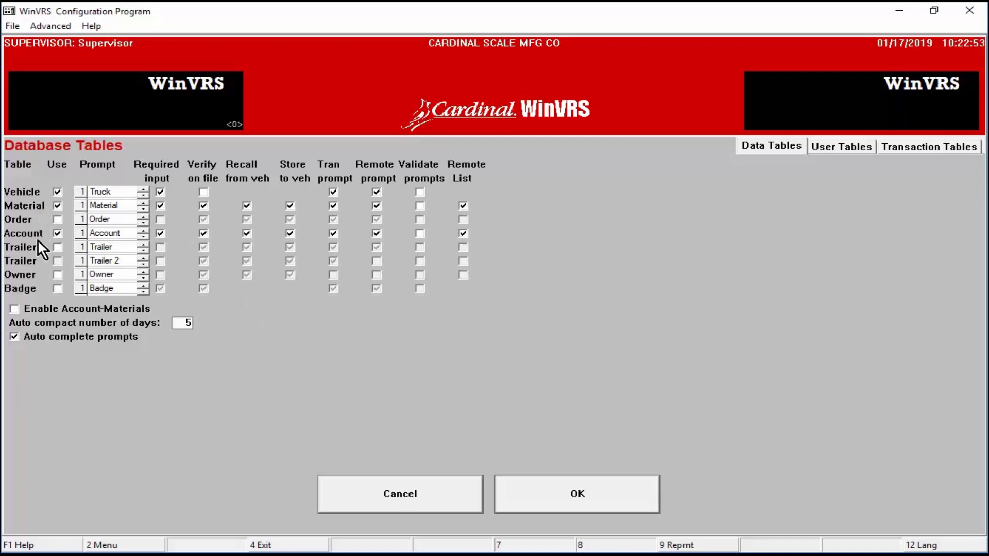
Step: Enable the Vehicle prompt options, rename the Material prompt to Product, and toggle its Verify on file
left_click(58, 191)
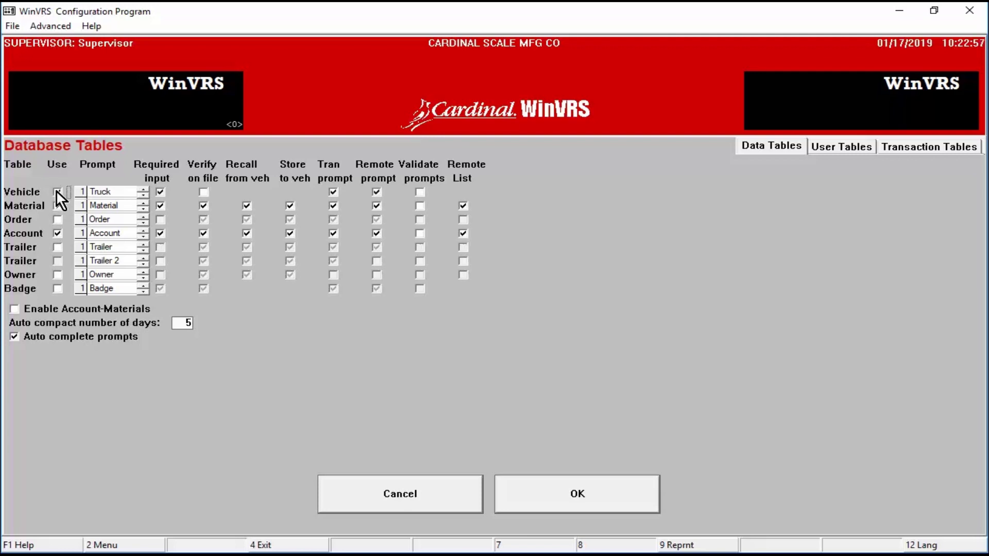
double_click(113, 189)
double_click(103, 206)
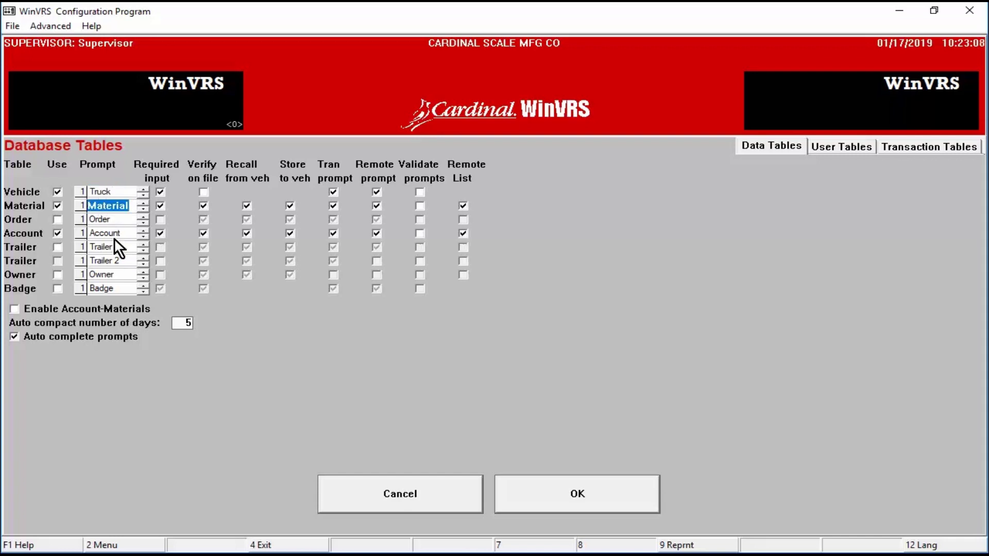
type("Prod")
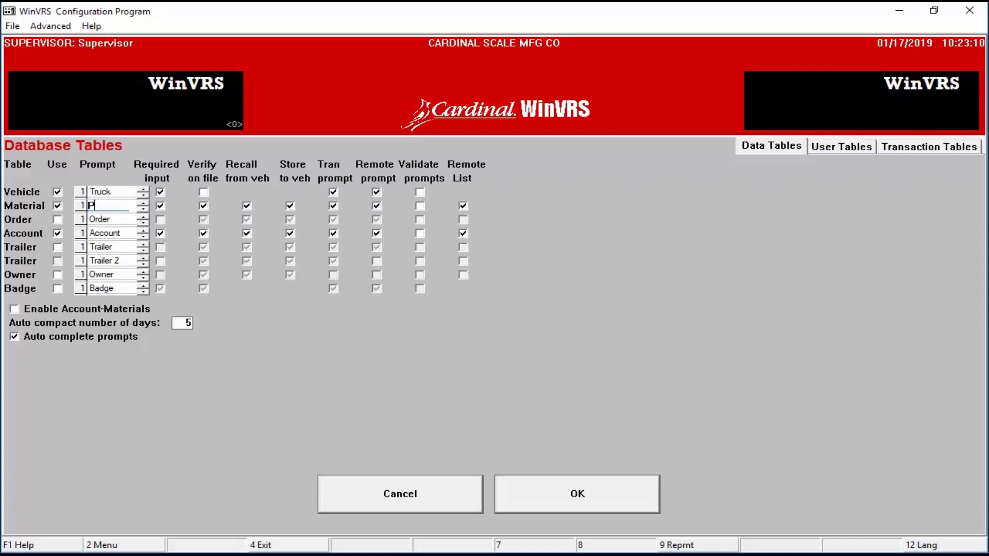
type("uct")
key("Tab")
left_click(204, 205)
Step: Turn on User 1 in User Tables and set its prompt to PO#
left_click(845, 150)
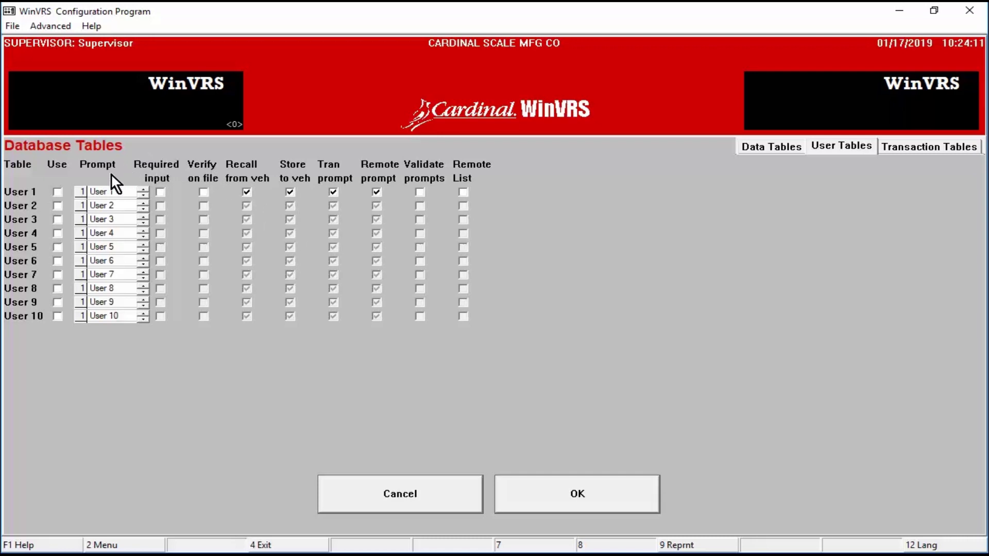
left_click(57, 195)
left_click(113, 193)
type("PO#")
Step: Set User 2's prompt to Destination, required and not prompted remotely, then disable both tables
left_click(57, 206)
left_click(101, 204)
type("Destinatio")
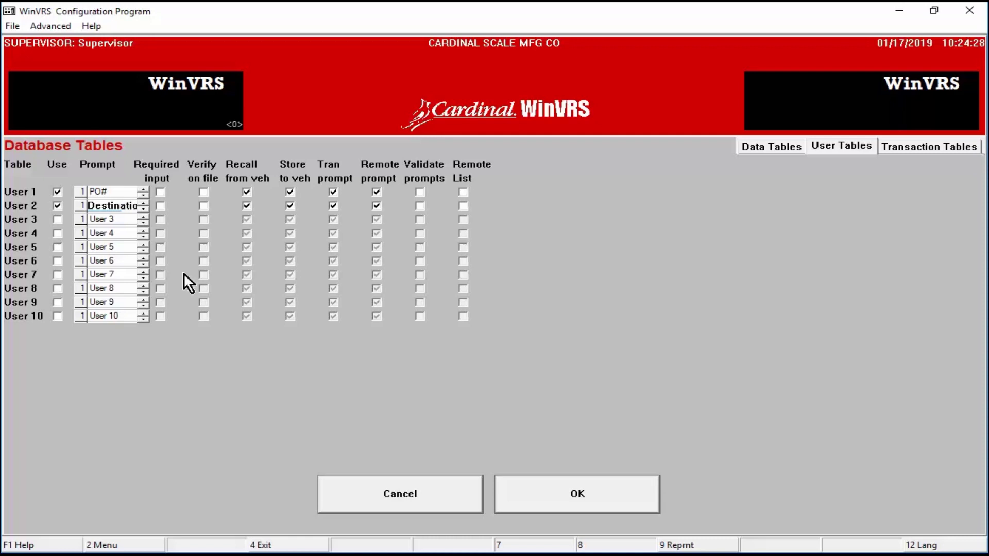
left_click(161, 206)
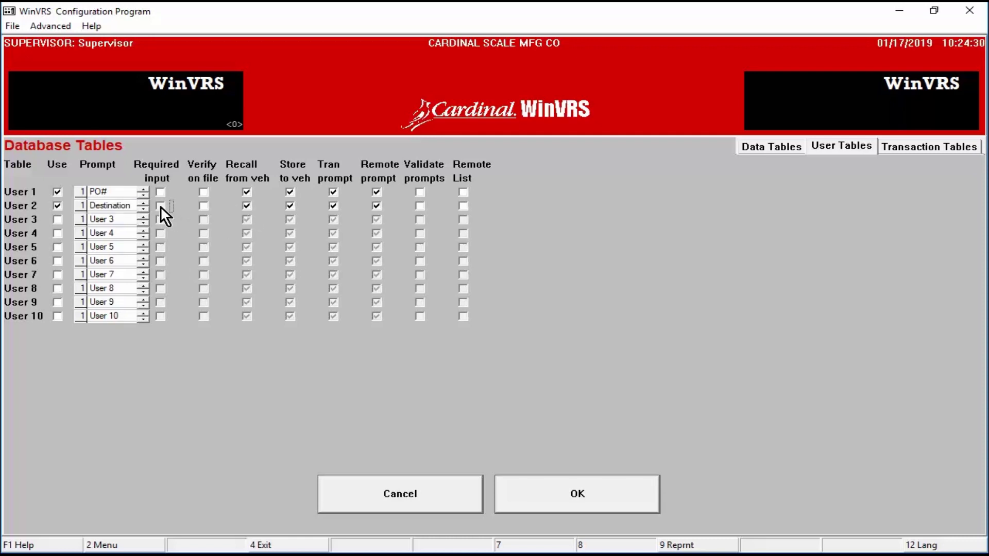
left_click(204, 206)
left_click(378, 206)
left_click(56, 205)
left_click(58, 193)
Step: Review Transaction Tables, save the database table changes, and open Settings
left_click(923, 147)
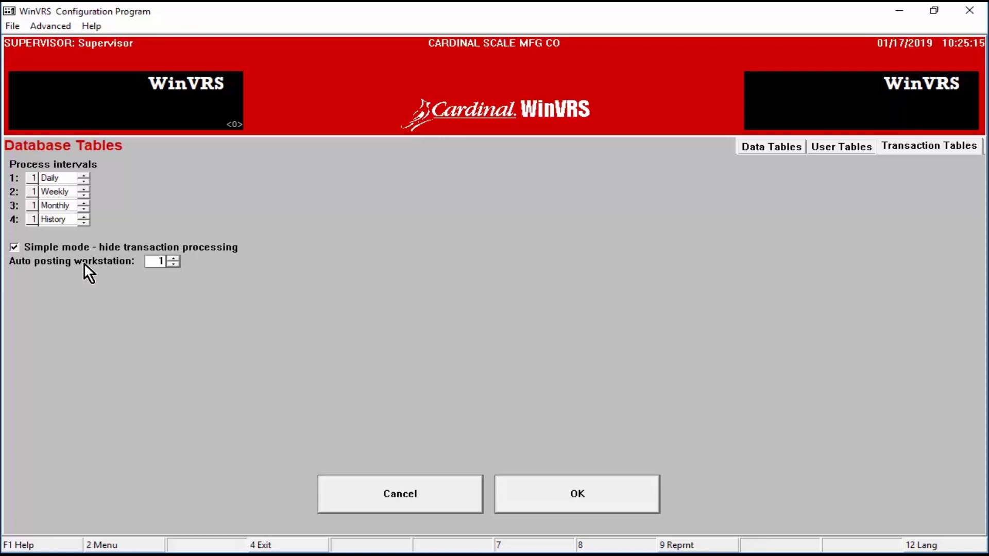
left_click(588, 491)
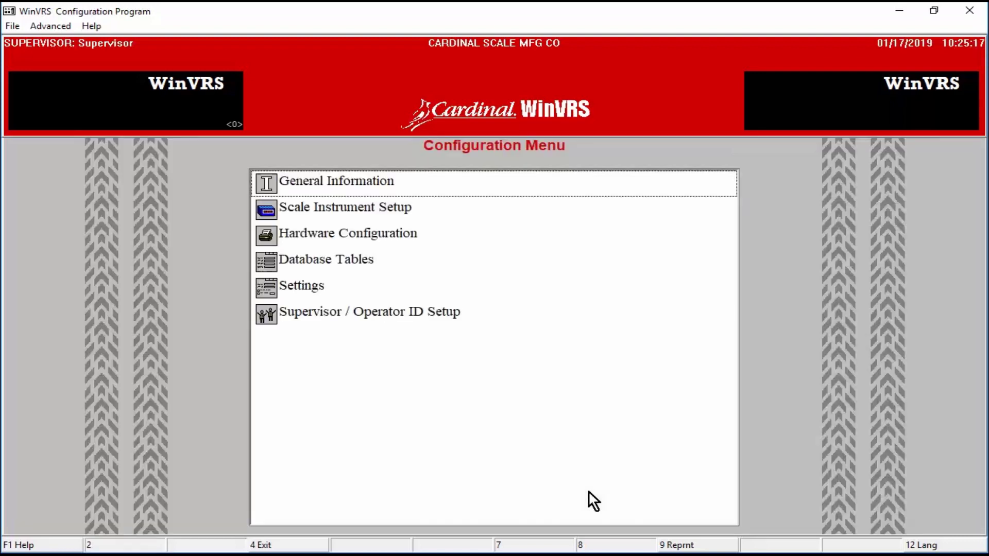
double_click(311, 286)
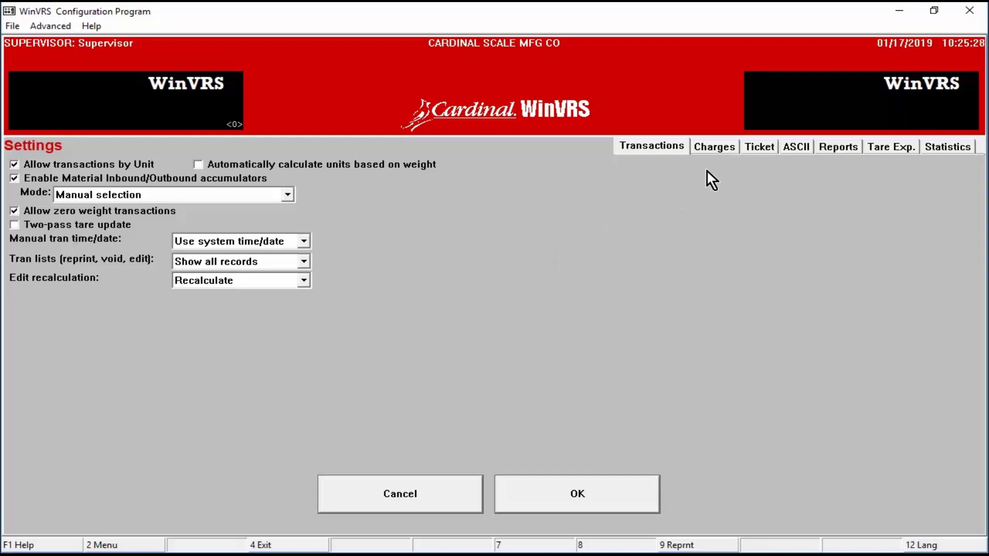
Step: Keep Account as the tax priority under Charges
left_click(728, 148)
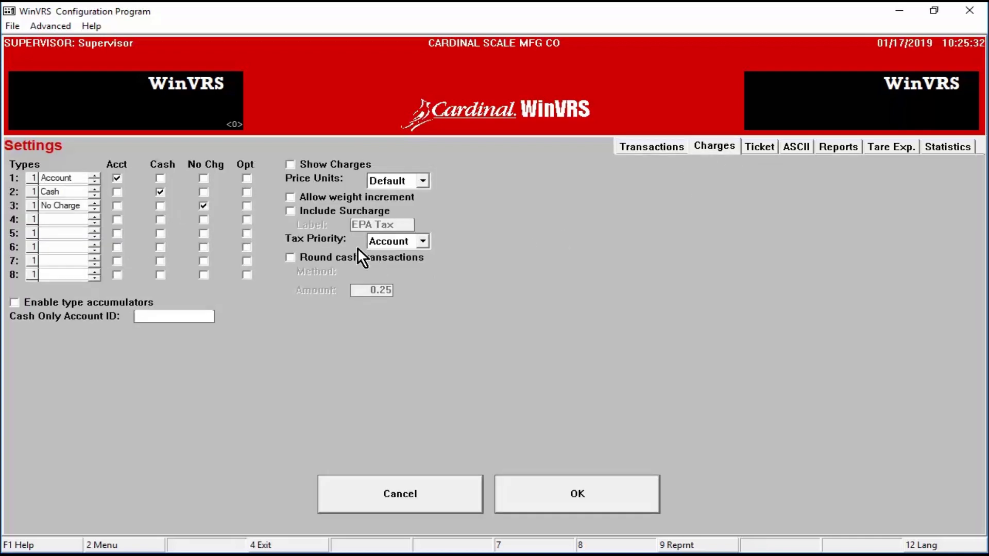
left_click(422, 241)
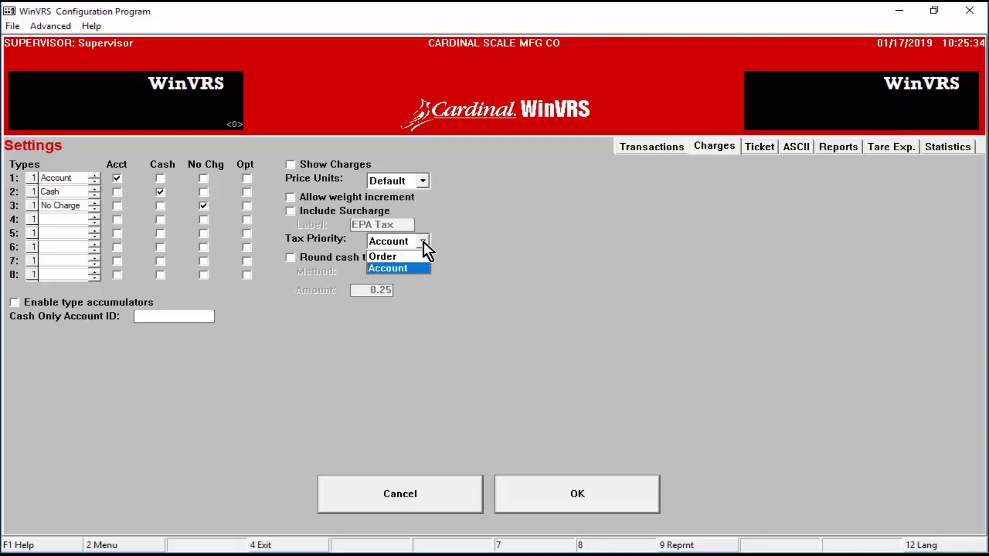
left_click(410, 268)
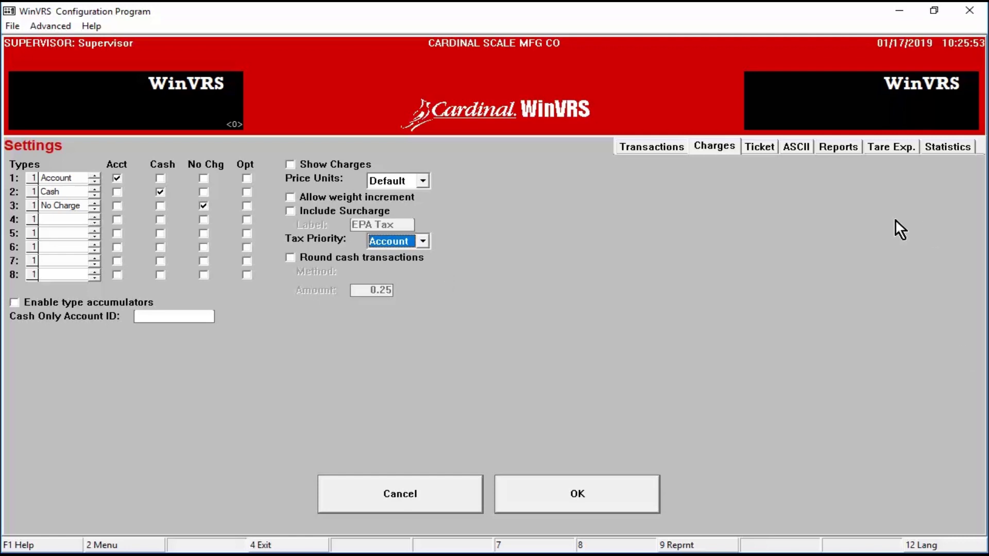
Step: Set the Tare Warning to 30 days and save the settings
left_click(840, 150)
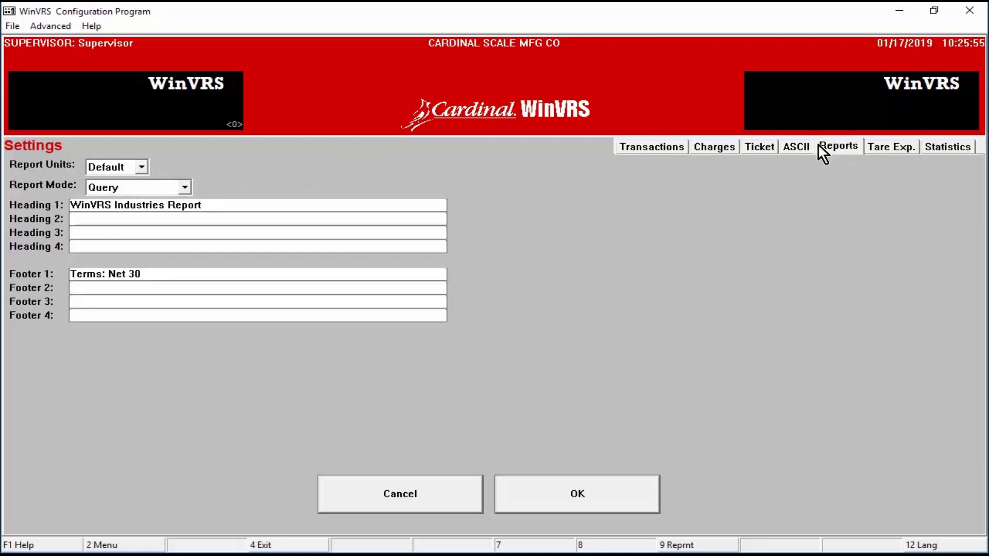
left_click(933, 146)
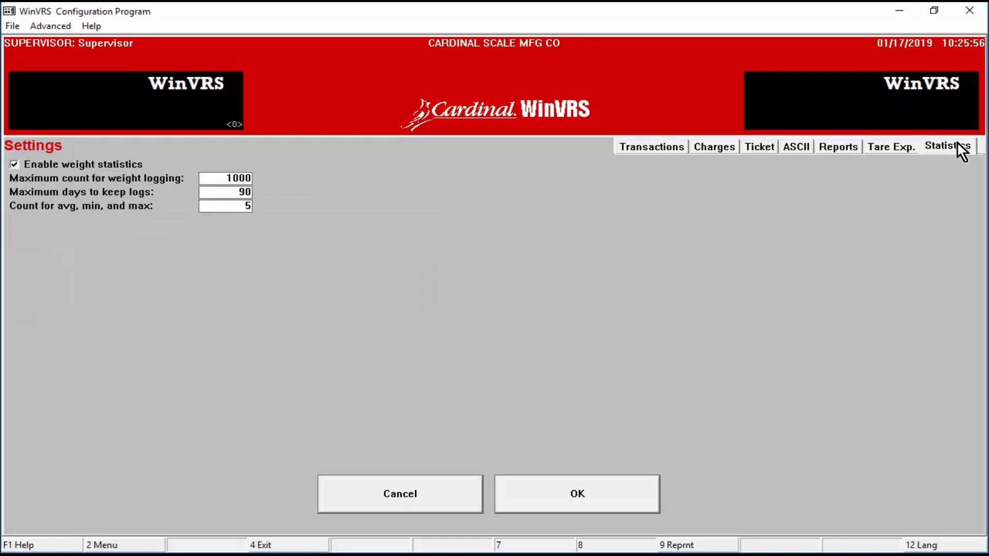
left_click(895, 146)
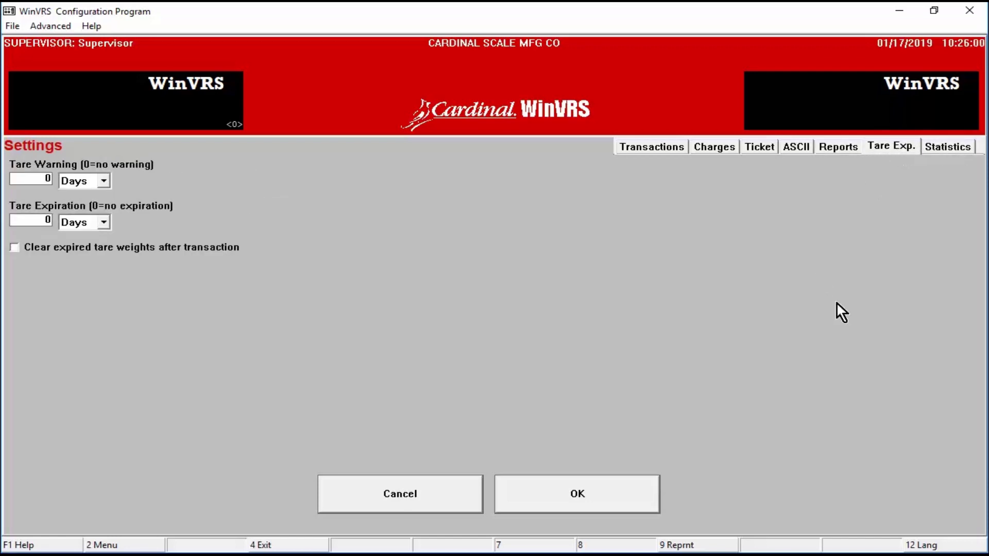
double_click(43, 179)
type("30")
left_click(548, 486)
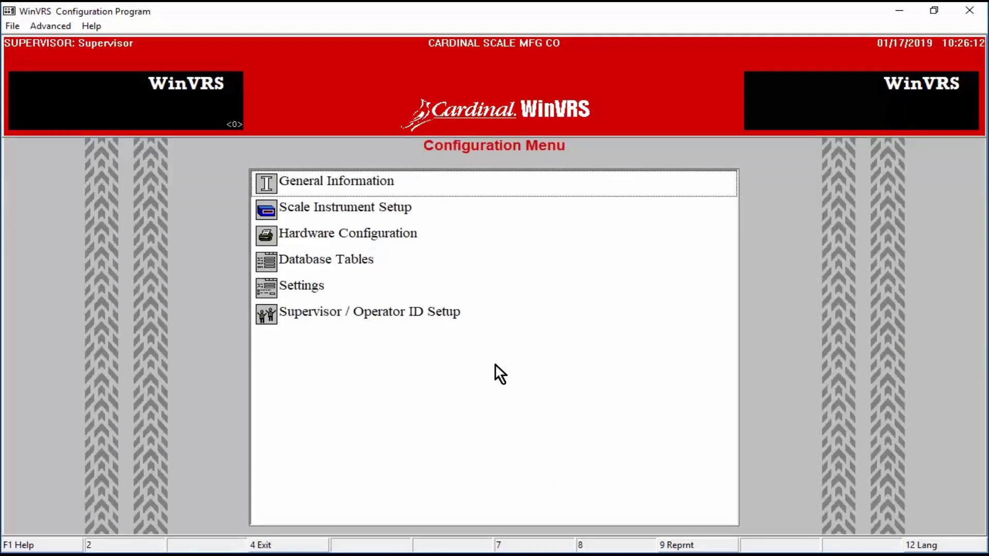
Step: Open Operator ID Setup and load operator TEST's name, ID and password fields for editing
double_click(333, 311)
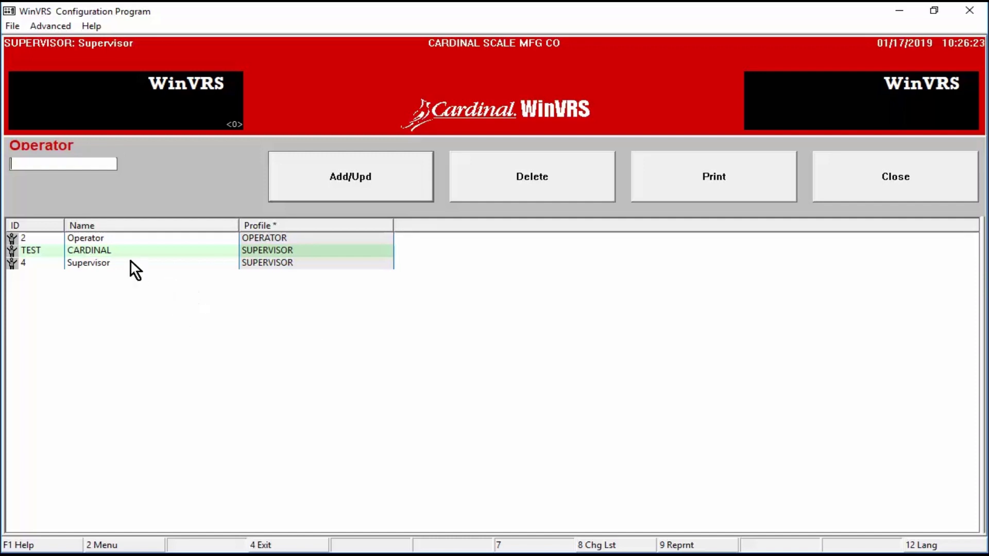
left_click(75, 249)
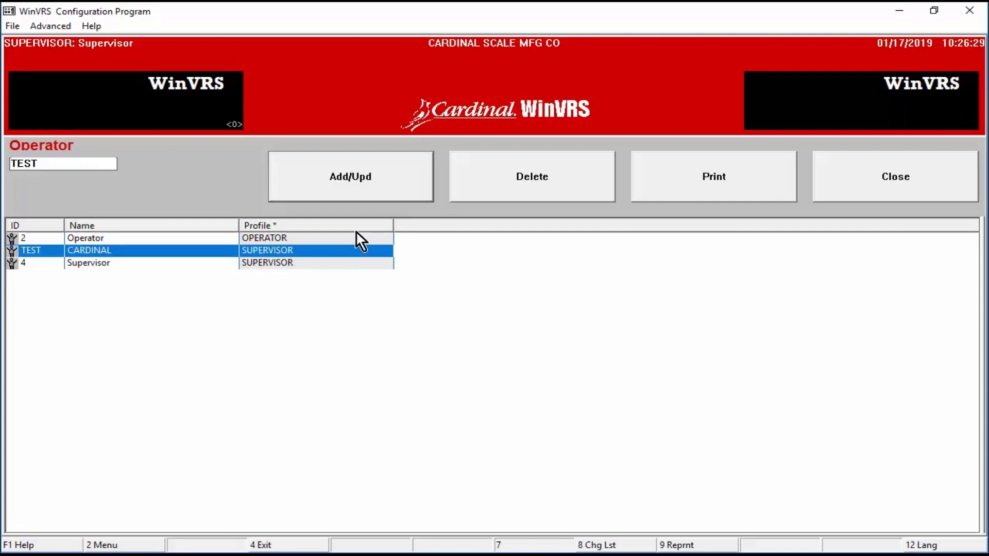
left_click(353, 181)
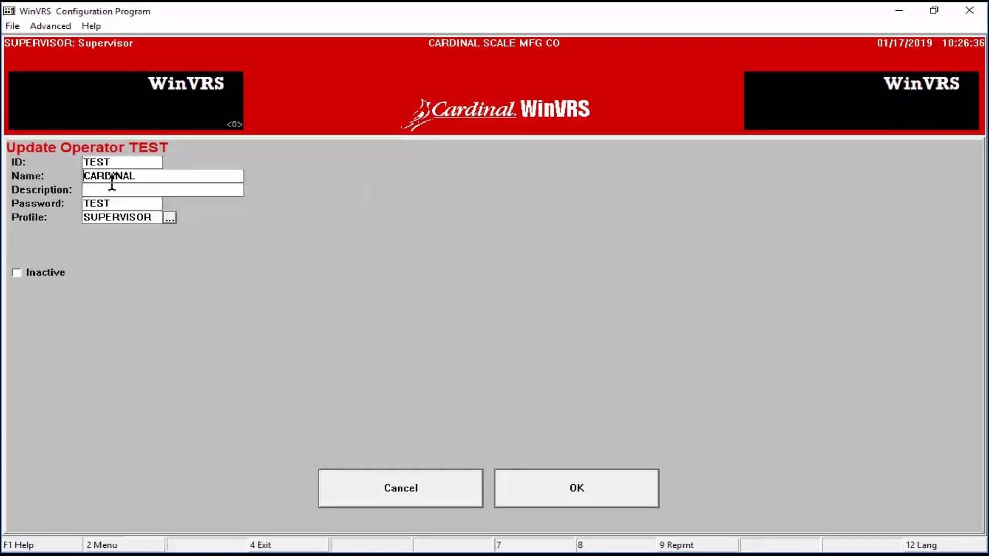
left_click_drag(156, 176, 59, 185)
left_click_drag(117, 203, 32, 205)
left_click_drag(122, 161, 23, 162)
left_click_drag(116, 203, 55, 205)
Step: Select the SUPERVISOR profile for operator TEST
left_click(170, 220)
left_click(169, 219)
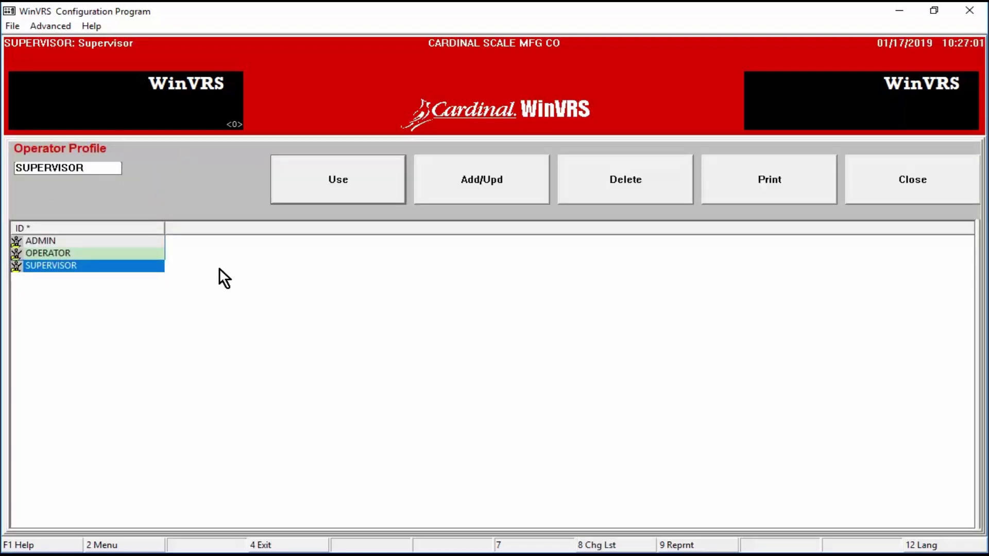
left_click(134, 252)
left_click(134, 265)
Step: Confirm SUPERVISOR's full data table and processing permissions, save operator TEST, and exit operator setup
left_click(472, 184)
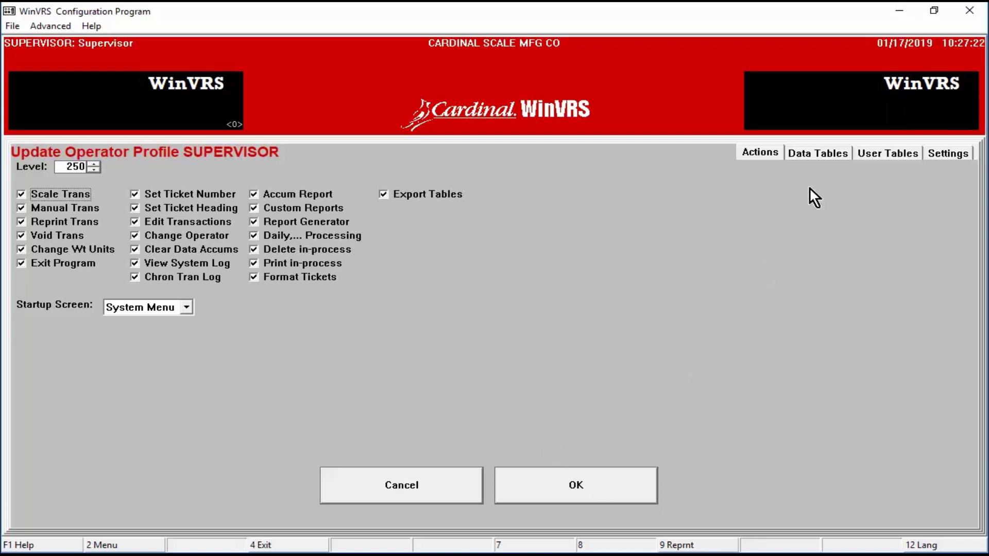
left_click(823, 150)
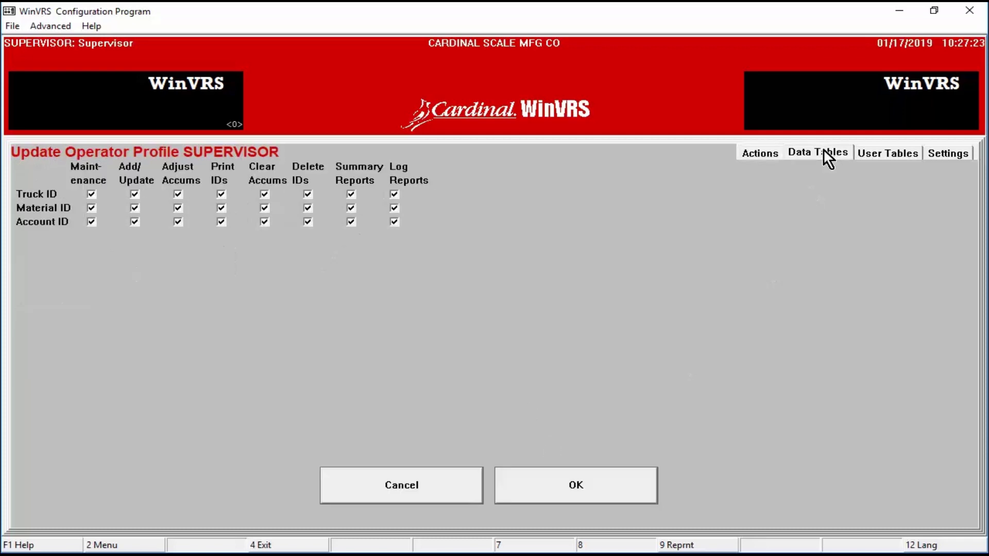
left_click(948, 161)
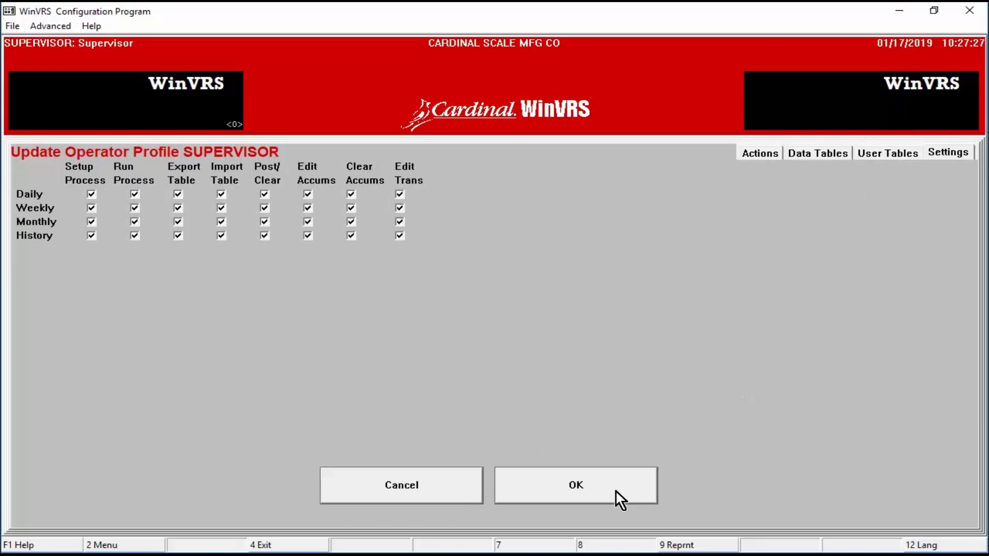
left_click(598, 490)
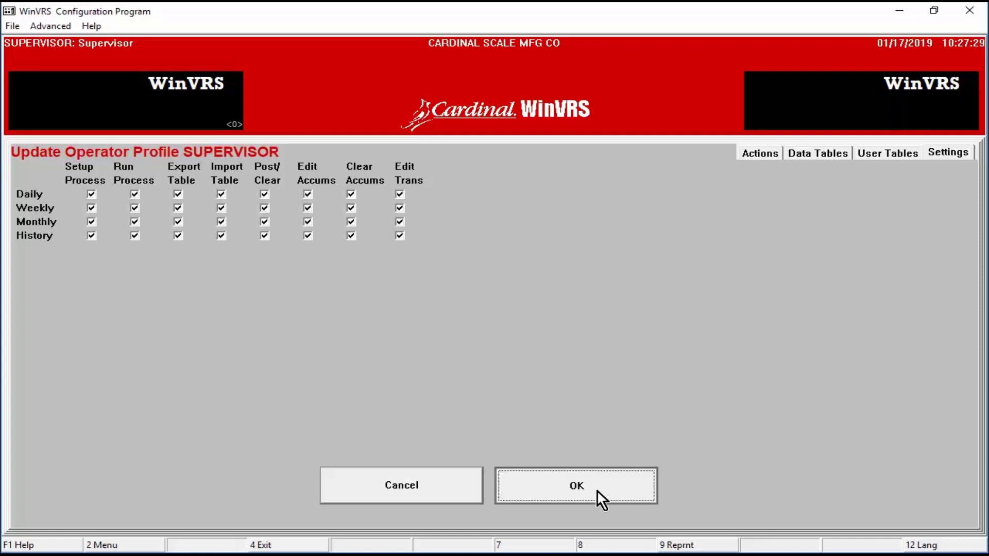
left_click(346, 167)
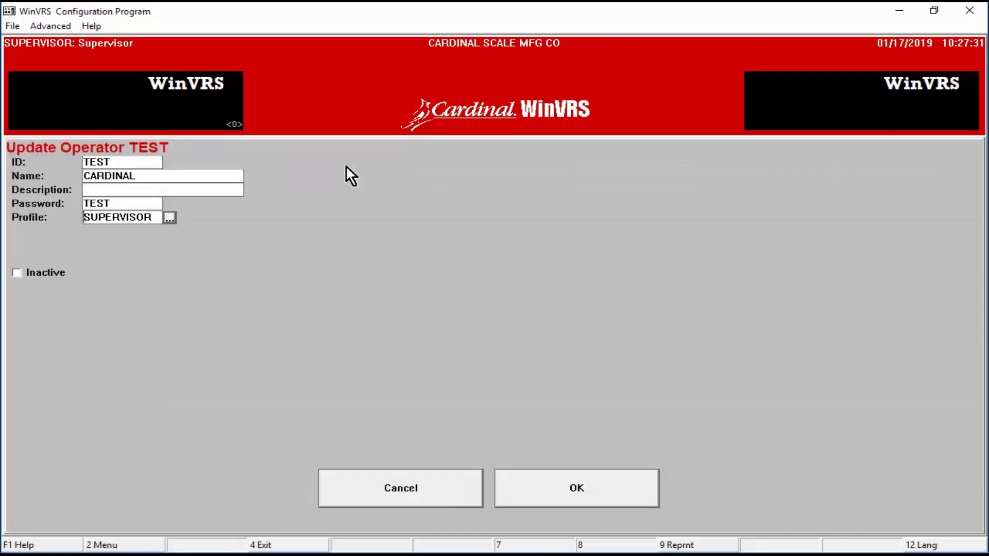
left_click(584, 479)
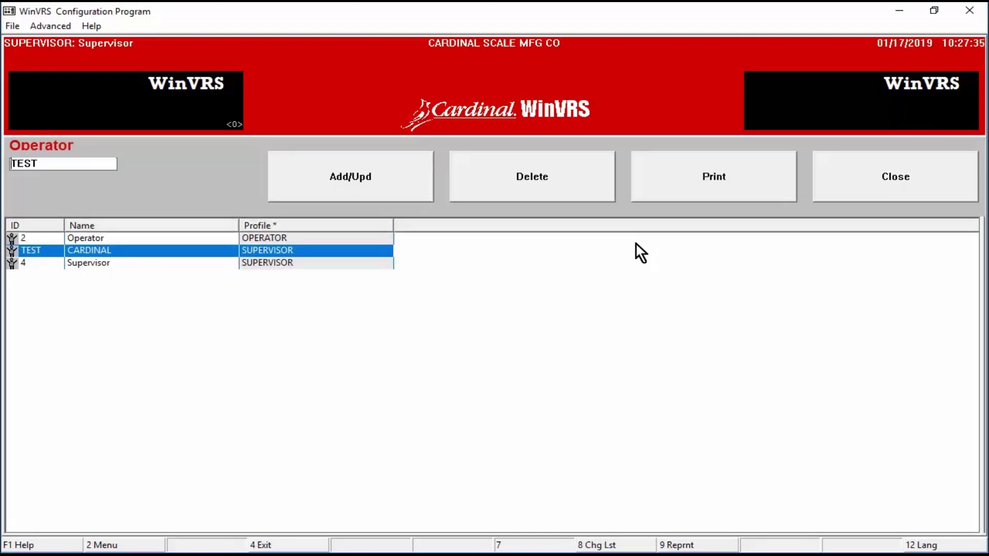
left_click(883, 172)
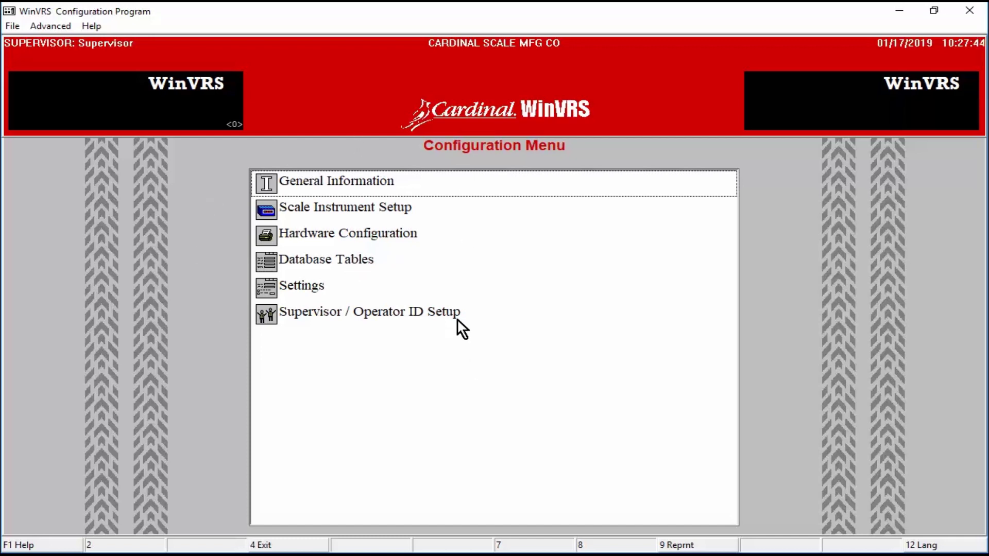
Step: Launch the Ticket/ASCII Formatter from the File menu and enter the operator ID
left_click(12, 26)
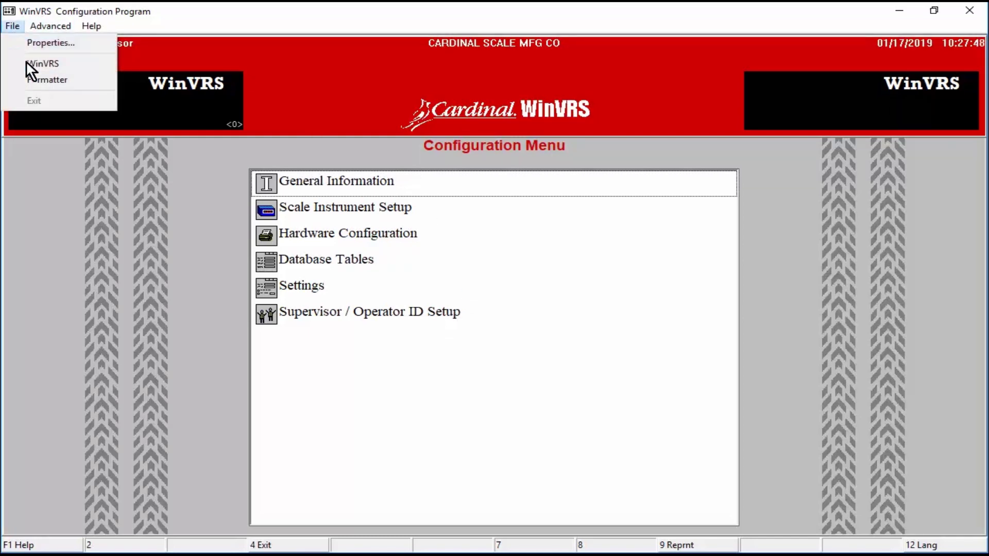
left_click(79, 79)
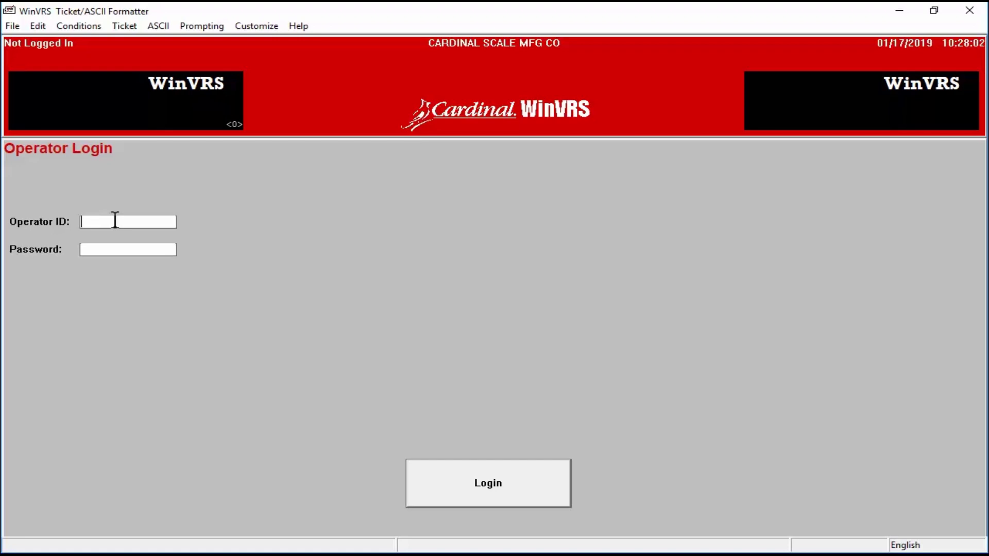
type("4")
key("Tab")
Step: Log in with the password, then change heading field CFG.HDG0 to the literal text 'Cardinal Scale'
type("4")
left_click(452, 467)
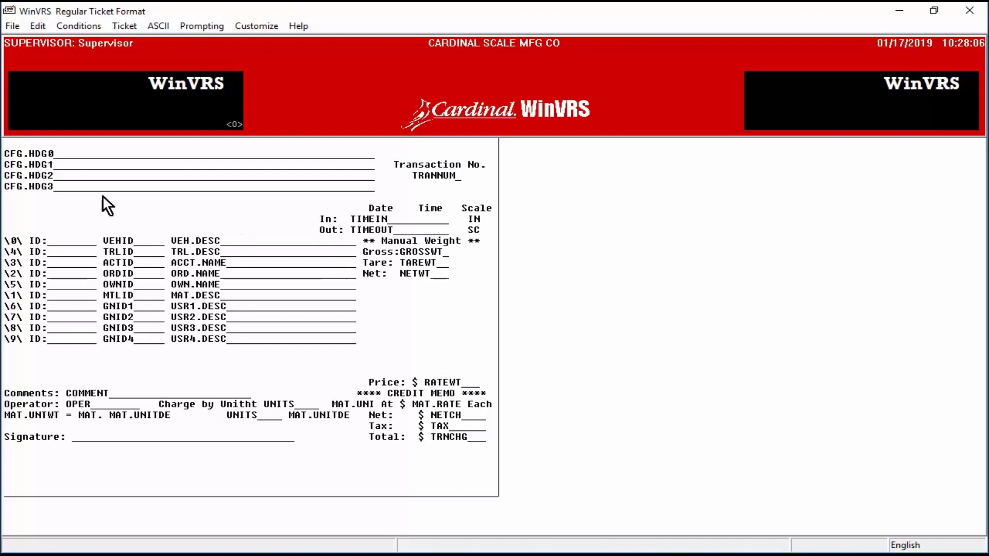
left_click(53, 153)
left_click(53, 165)
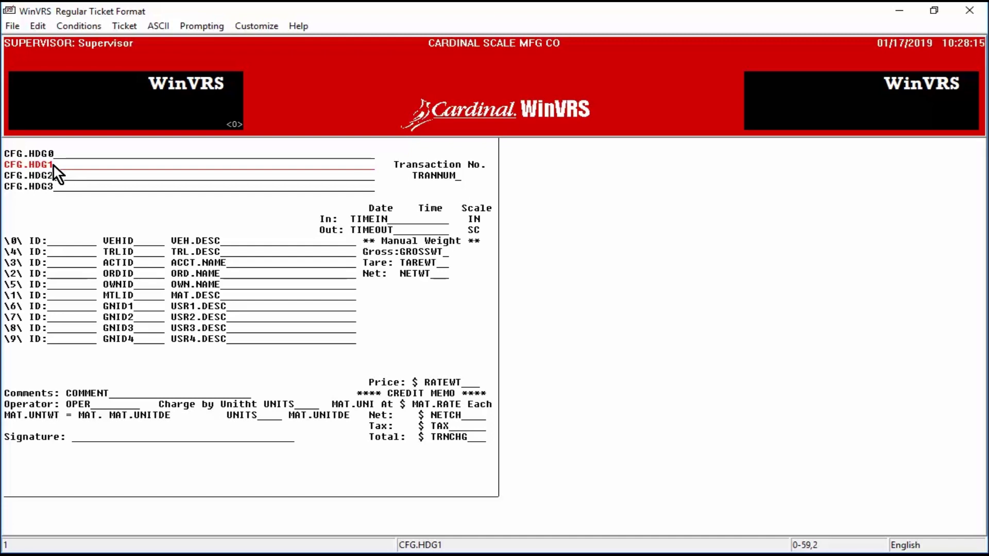
double_click(48, 151)
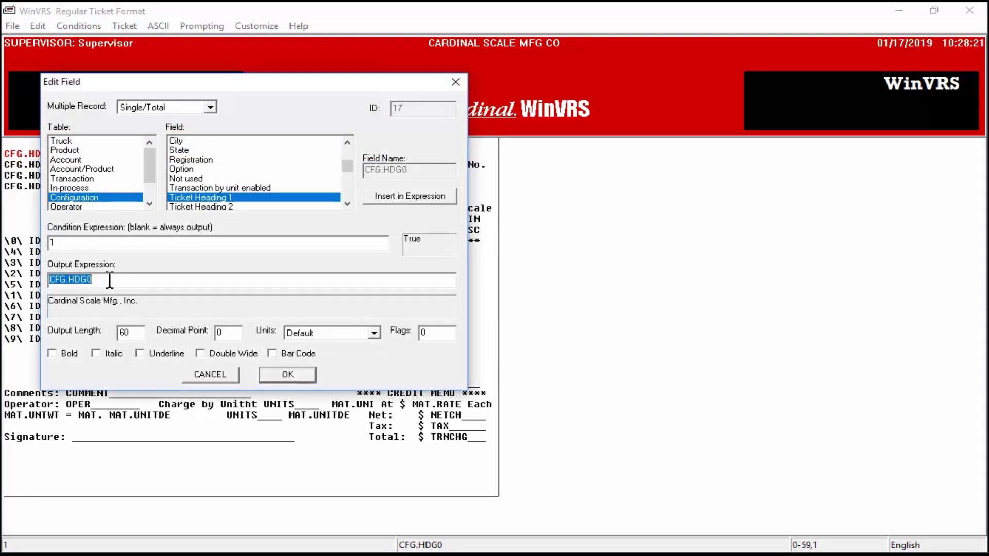
type("\"Cardi")
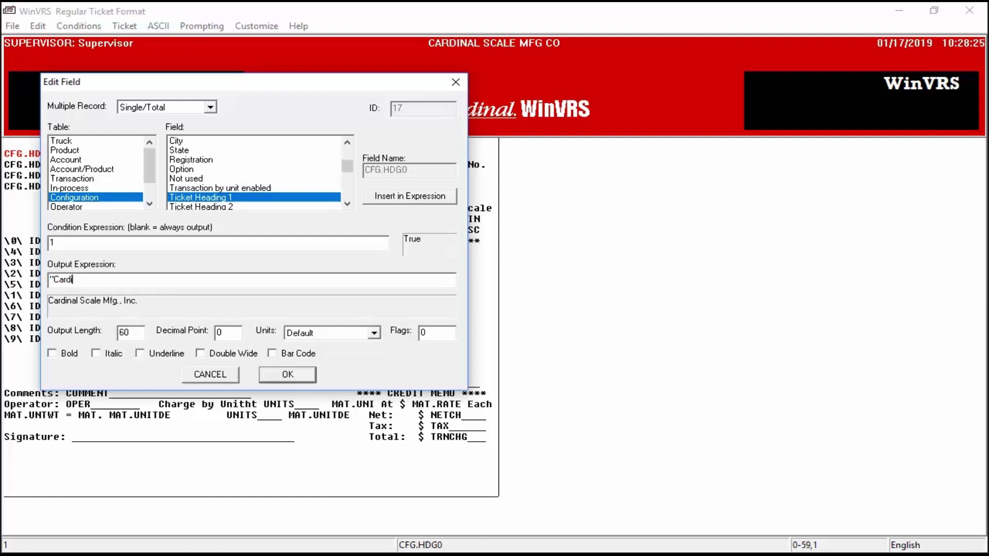
type("nal Scale\"")
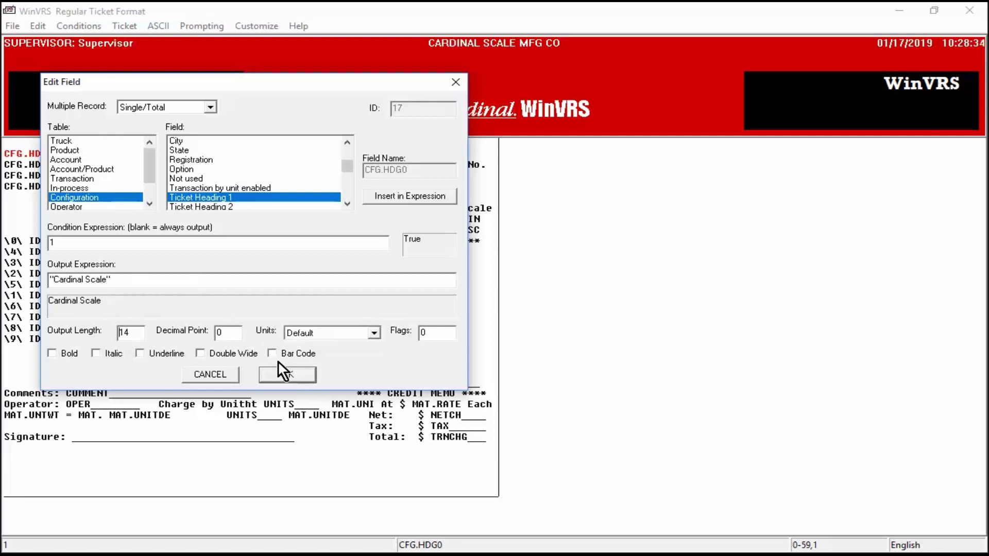
left_click(288, 376)
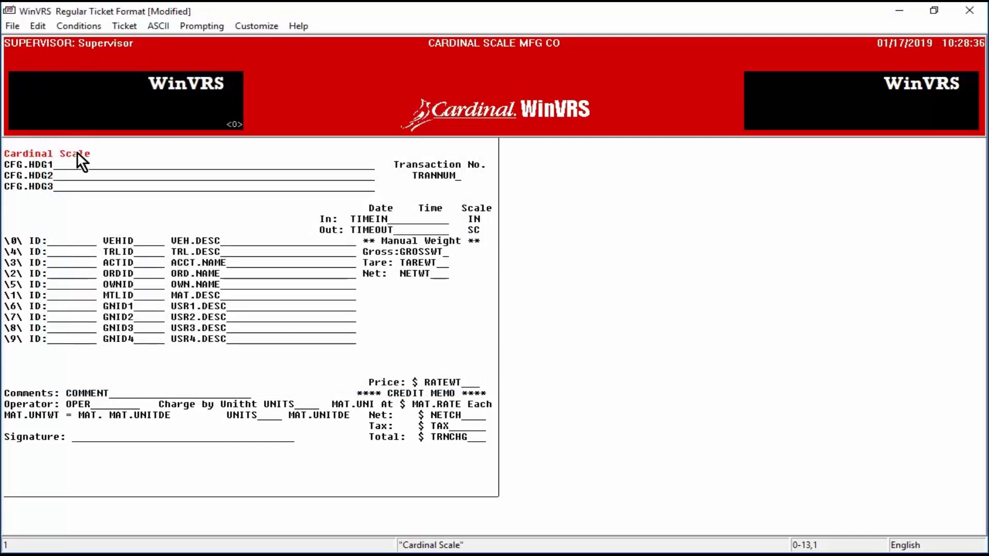
Step: Move 'Cardinal Scale' to the ticket's top centre above the CFG.HDG1–3 lines
left_click_drag(76, 152, 276, 141)
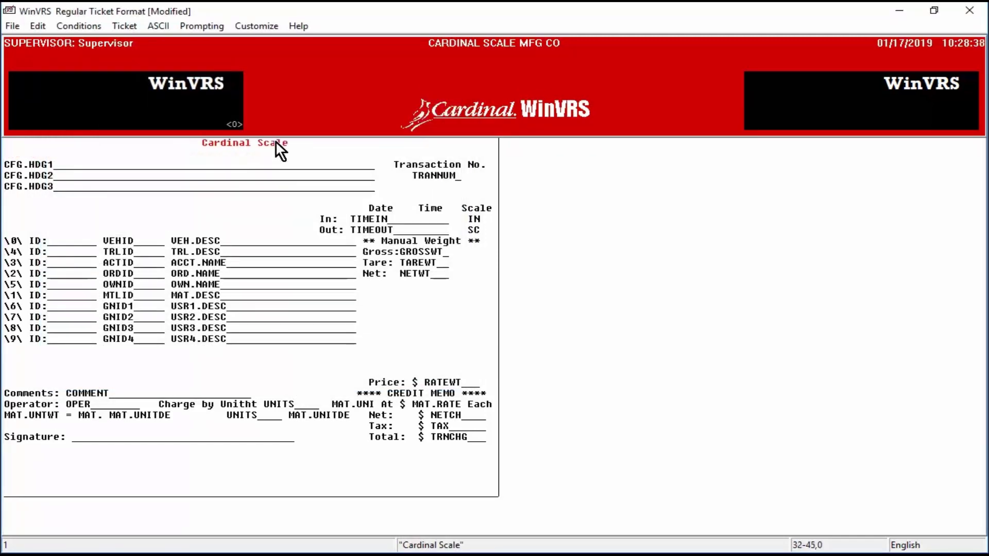
left_click(37, 163)
left_click(37, 176)
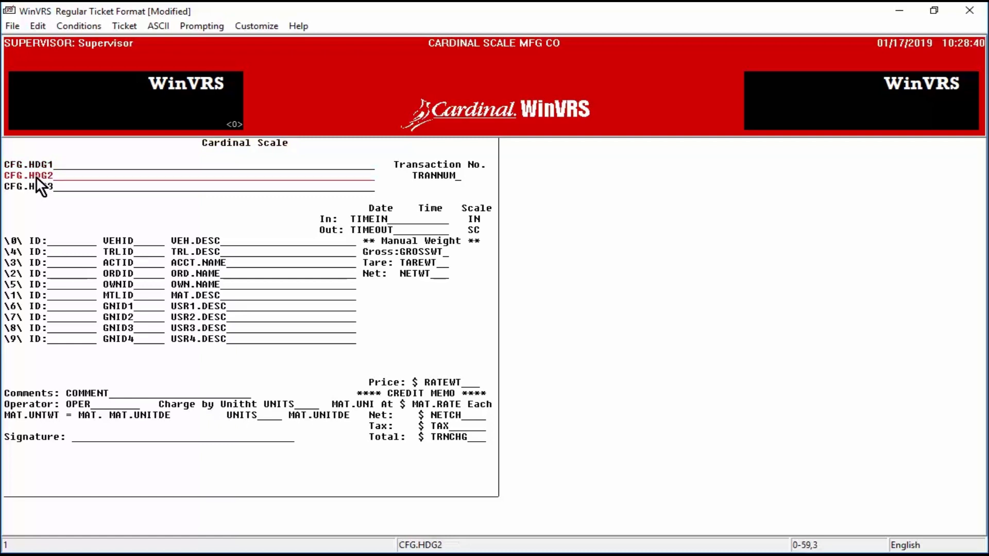
left_click(36, 188)
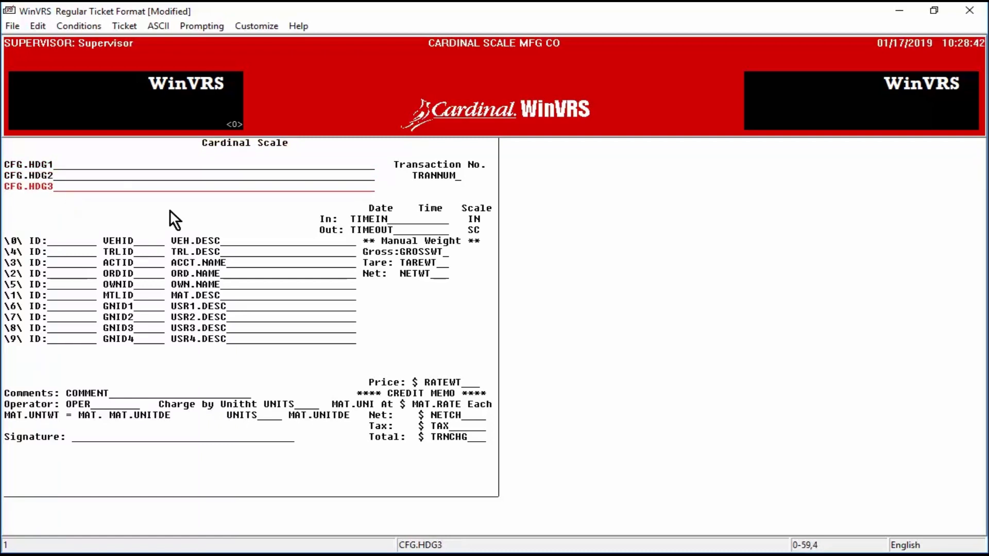
Step: Review the Transaction No., Date Time Scale, TIMEIN, TIMEOUT and Gross: fields
left_click(441, 163)
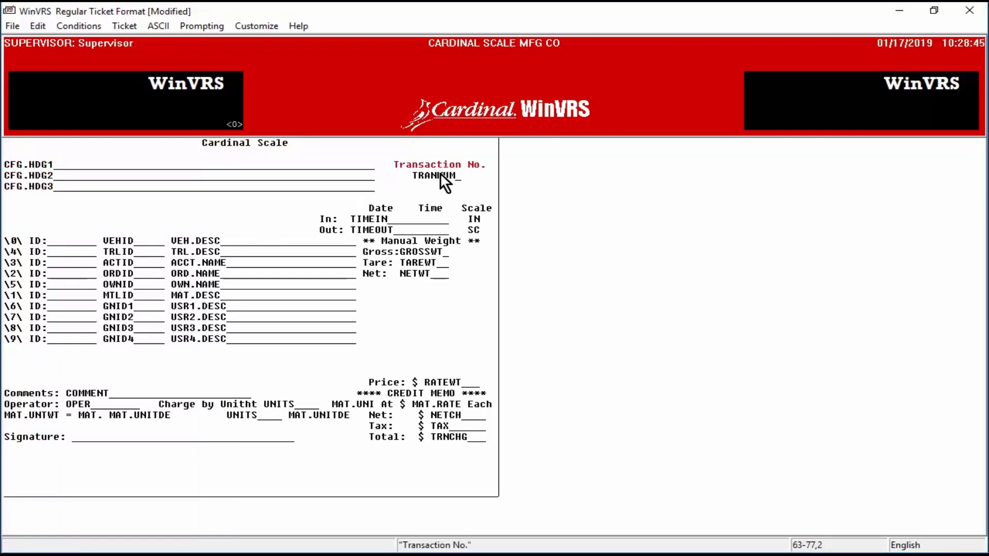
left_click(372, 205)
left_click(372, 216)
left_click(371, 228)
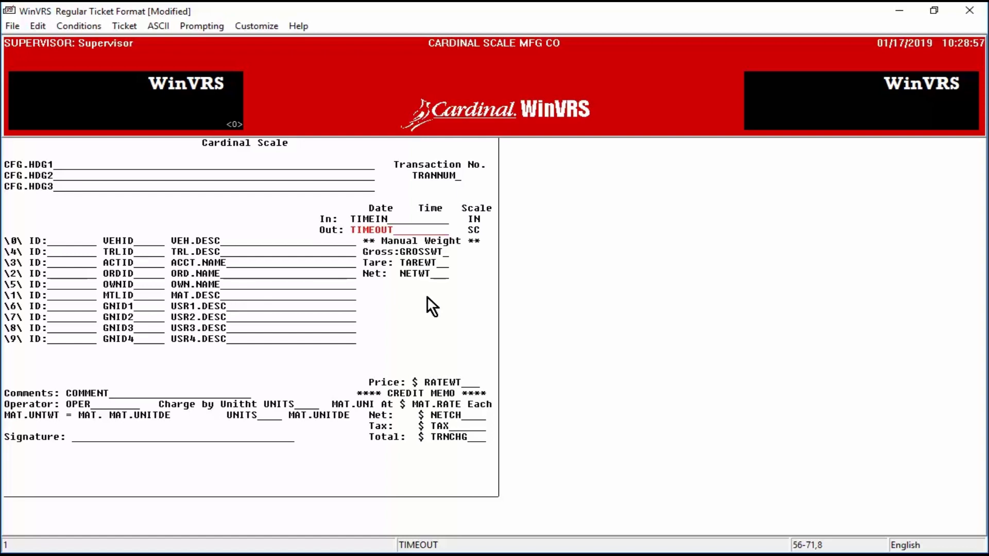
left_click(379, 254)
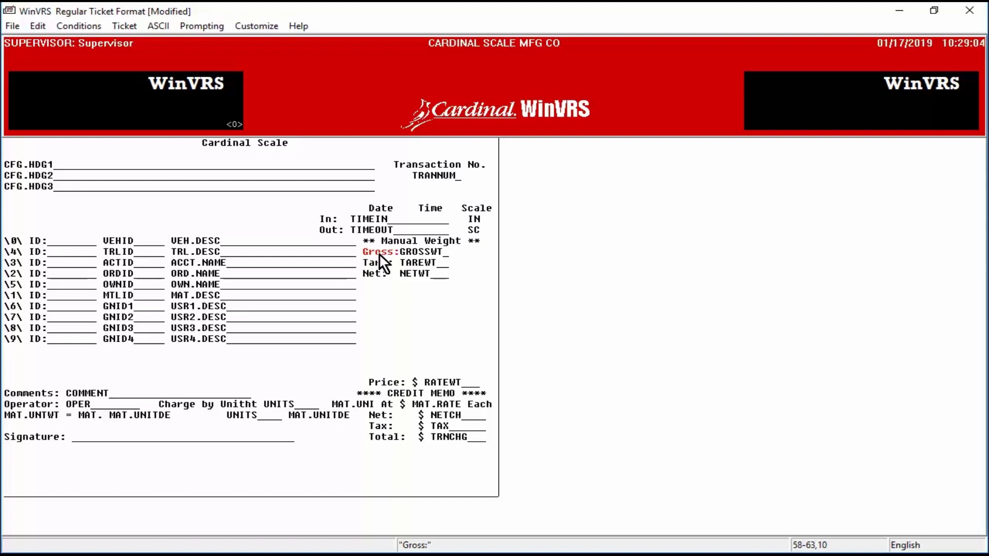
Step: Check the Gross: label settings and accept them unchanged
double_click(379, 254)
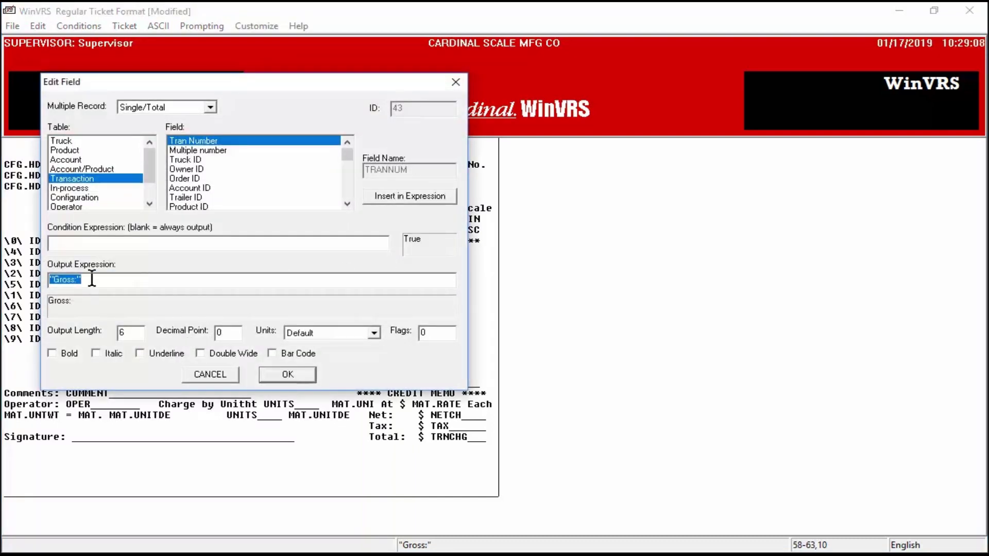
left_click_drag(91, 278, 33, 282)
left_click(292, 374)
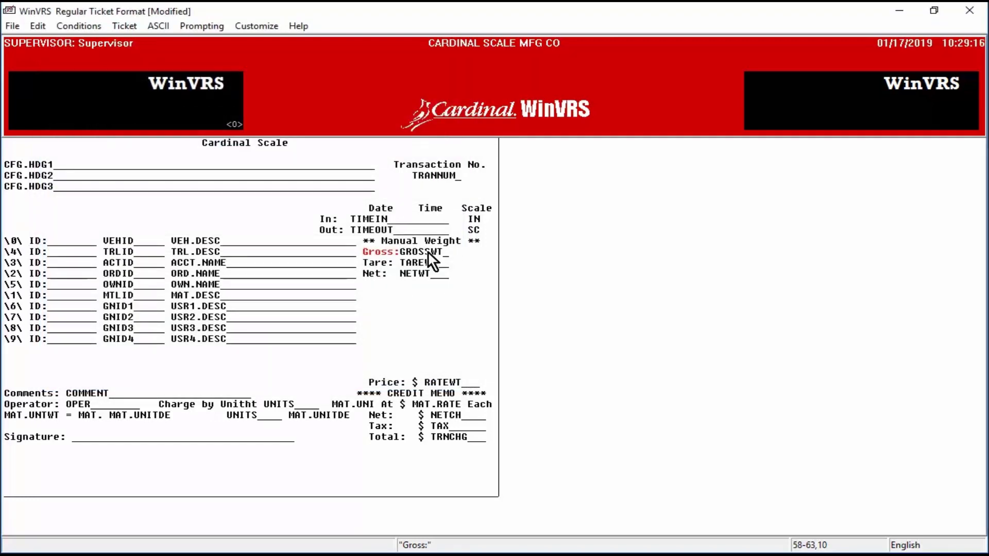
Step: Set the GROSSWT field to output the Gross wt field in lb
double_click(428, 252)
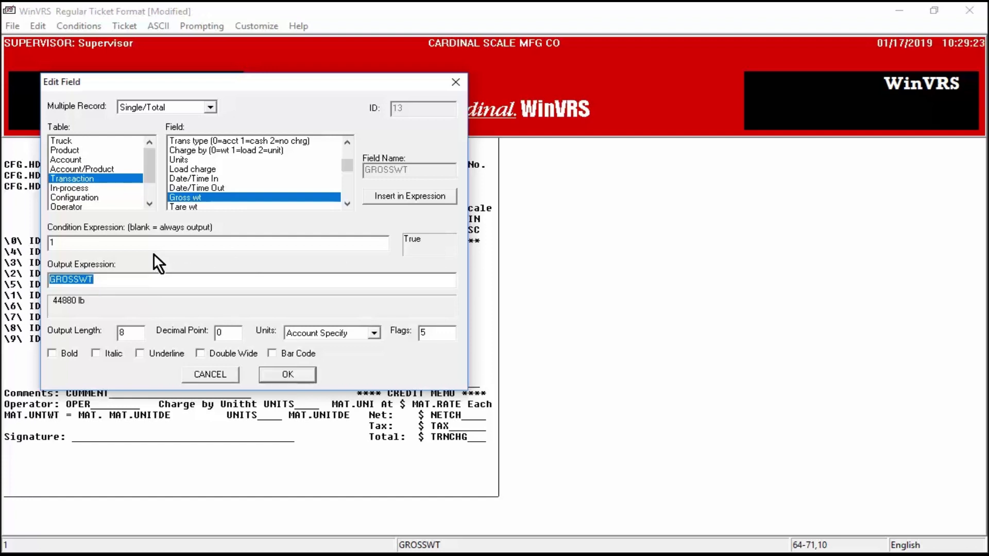
left_click(86, 178)
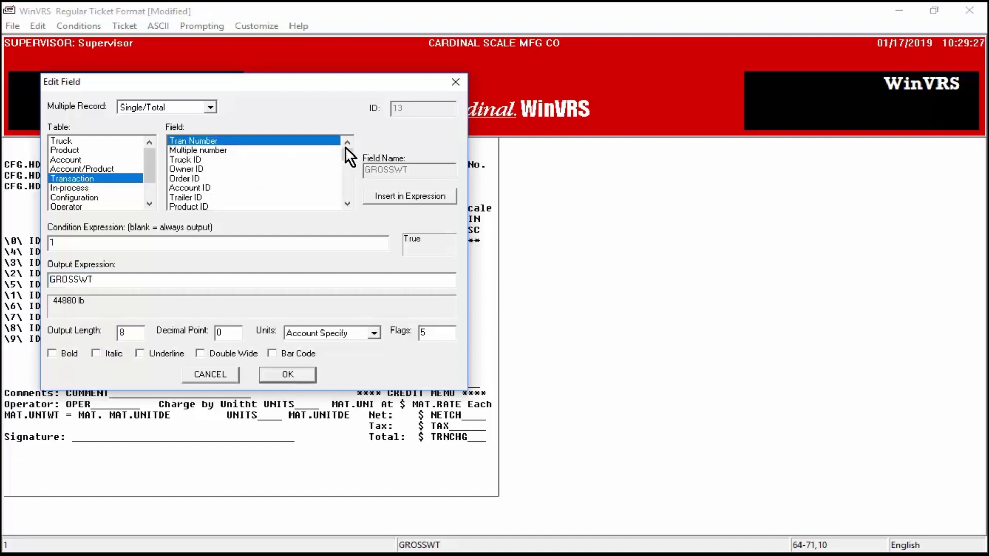
left_click_drag(348, 155, 350, 165)
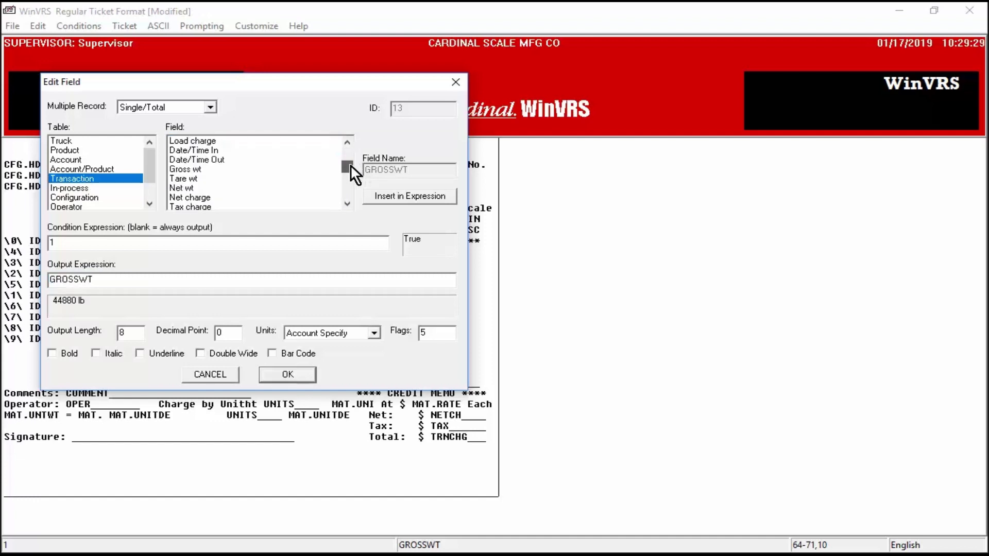
left_click(190, 169)
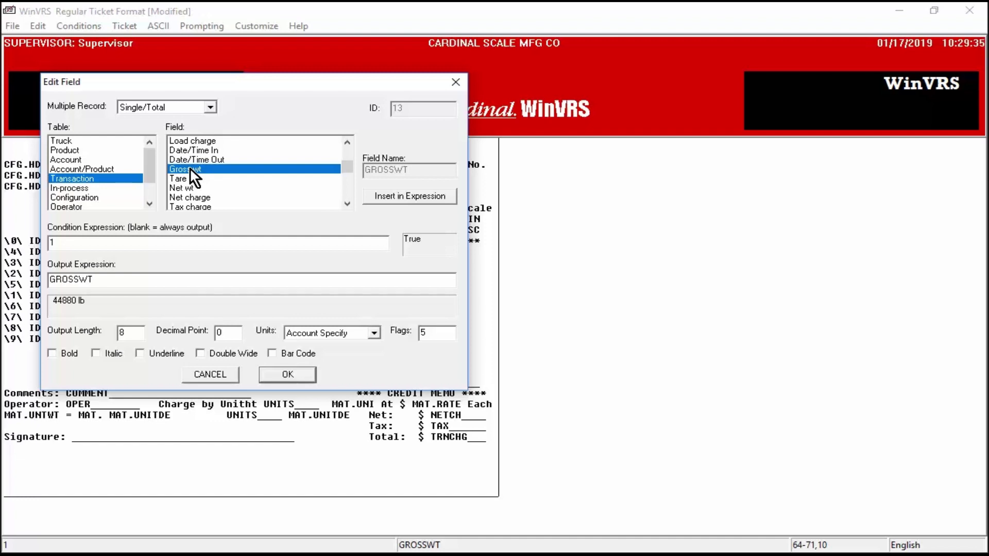
double_click(190, 168)
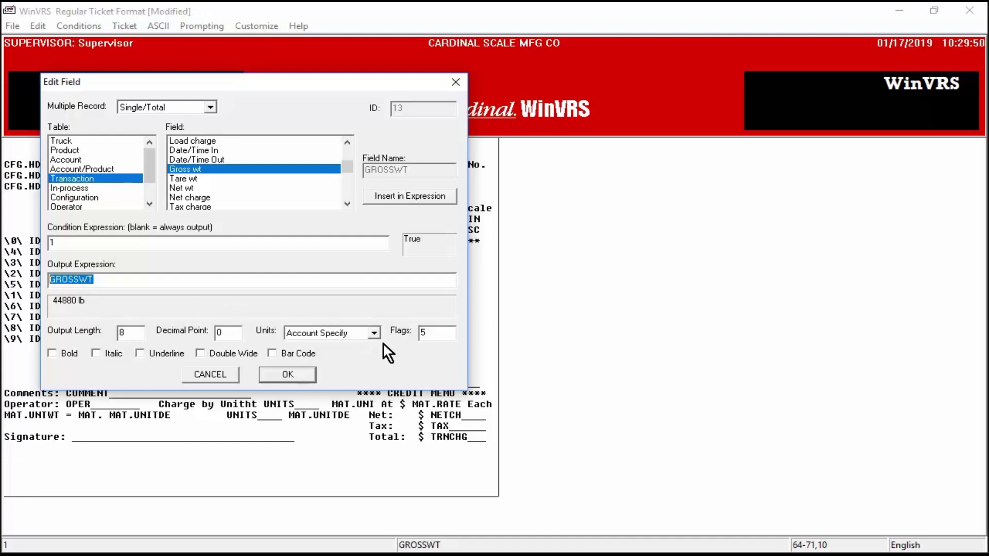
left_click(375, 331)
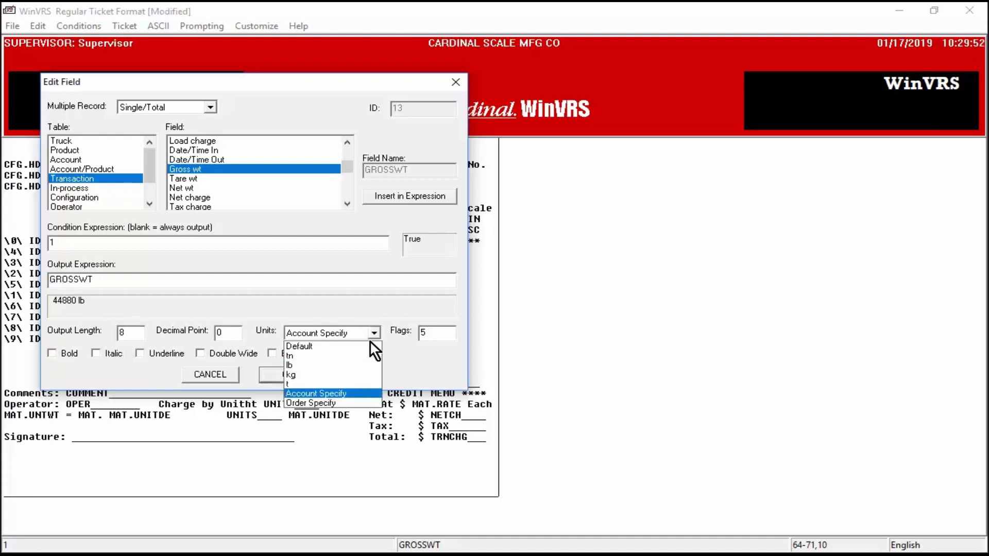
left_click(362, 356)
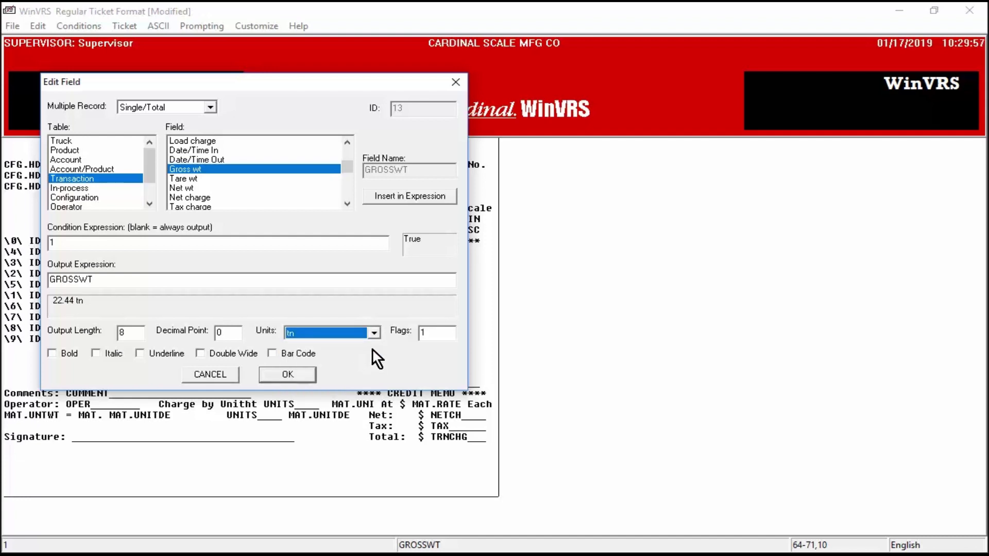
left_click(375, 333)
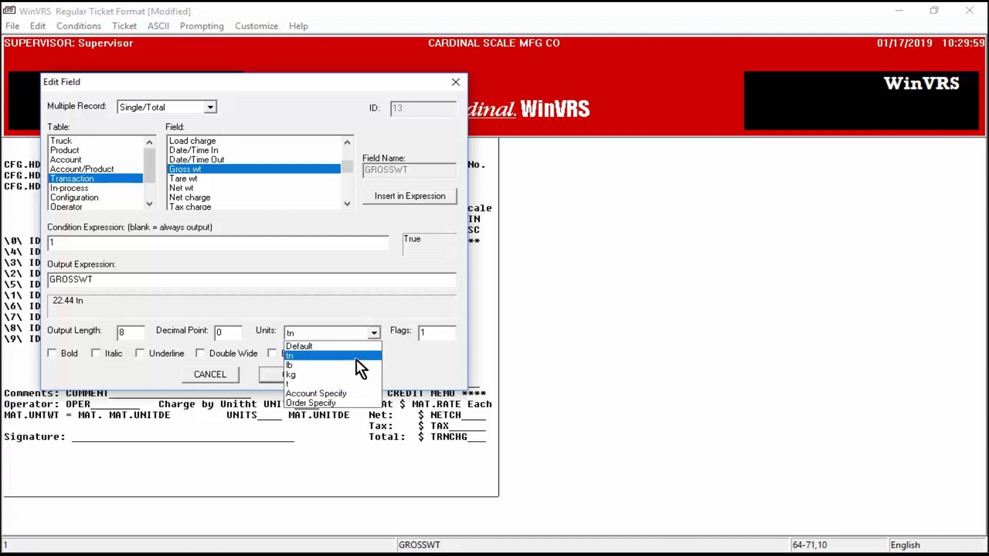
left_click(323, 366)
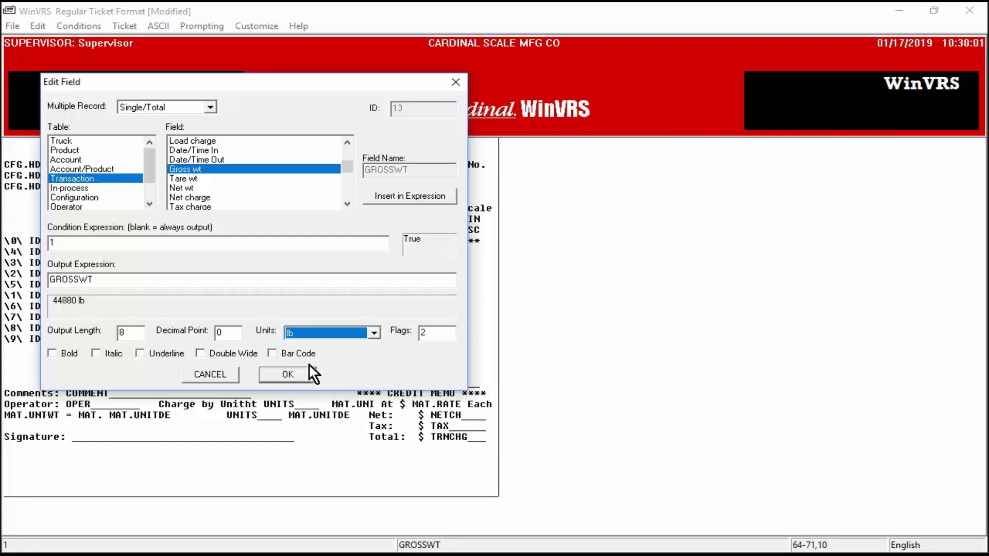
left_click(288, 375)
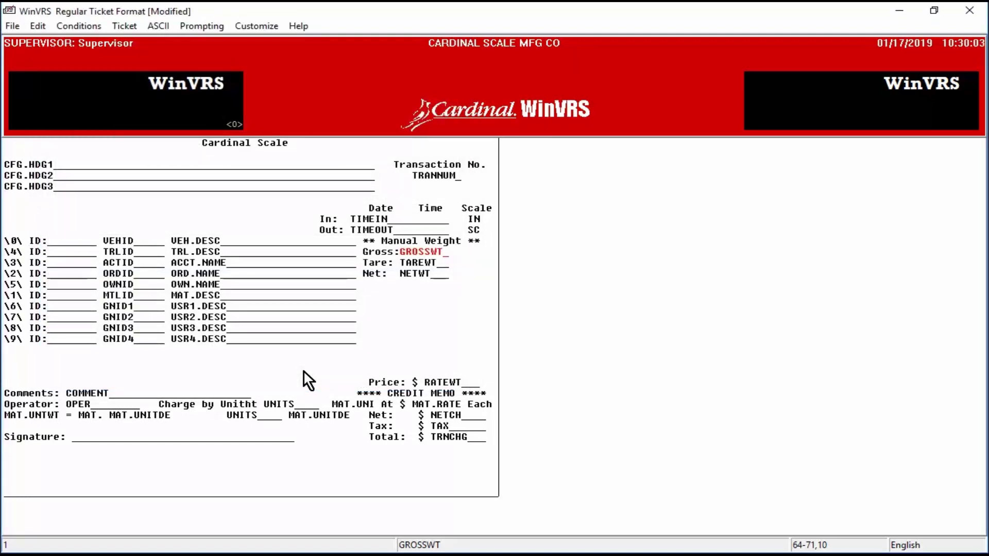
Step: Delete the \9\ ID: label and the USR4.DESC field from the ticket
left_click(187, 242)
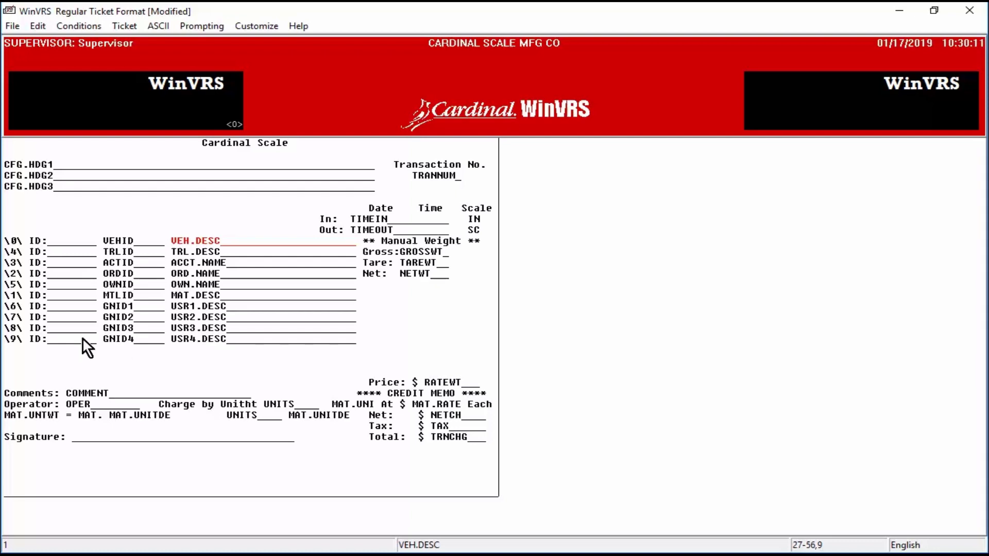
left_click(36, 340)
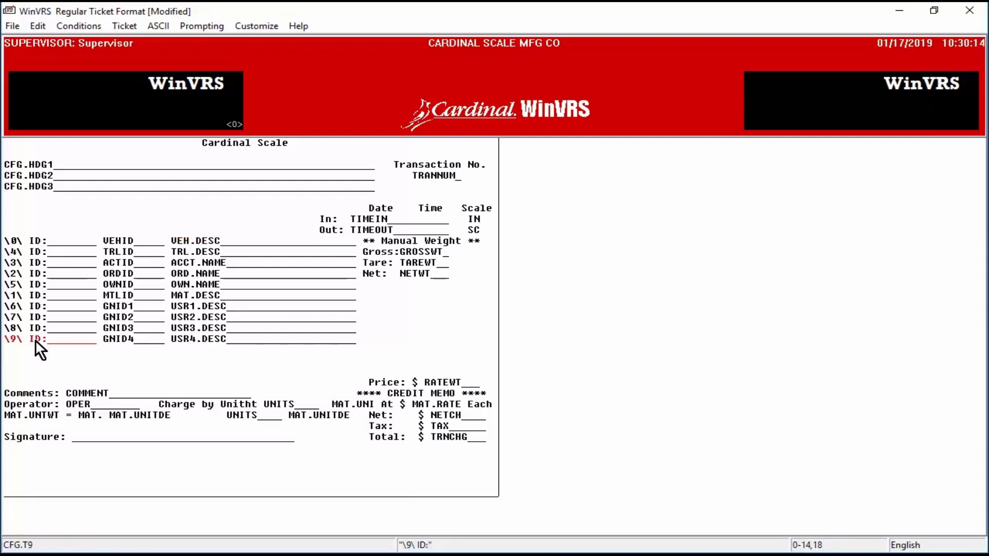
key("Delete")
left_click(126, 338)
left_click(177, 341)
key("Delete")
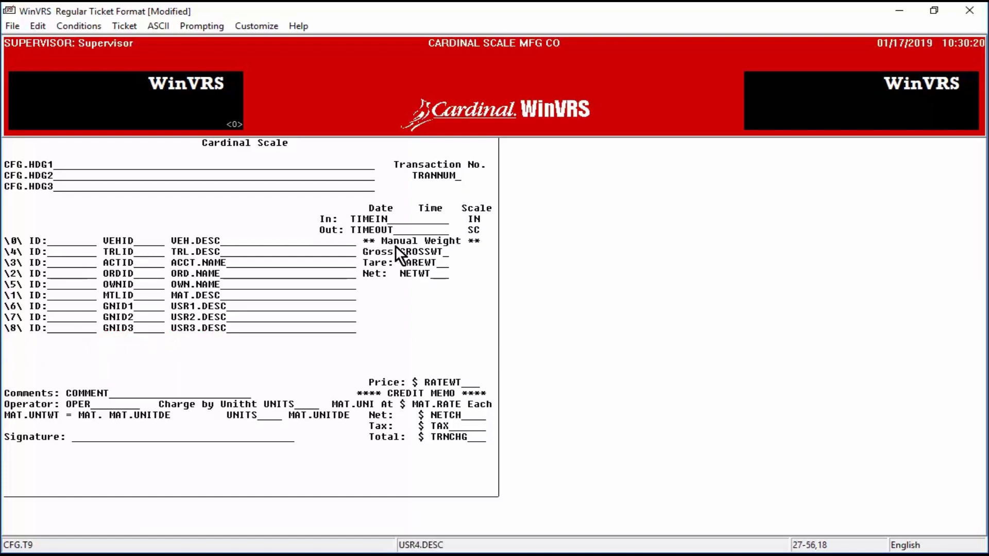
Step: Review the charge fields RATEWT, NETCH, TAX, TRNCHG and the signature line, then open the Ticket menu
left_click(246, 407)
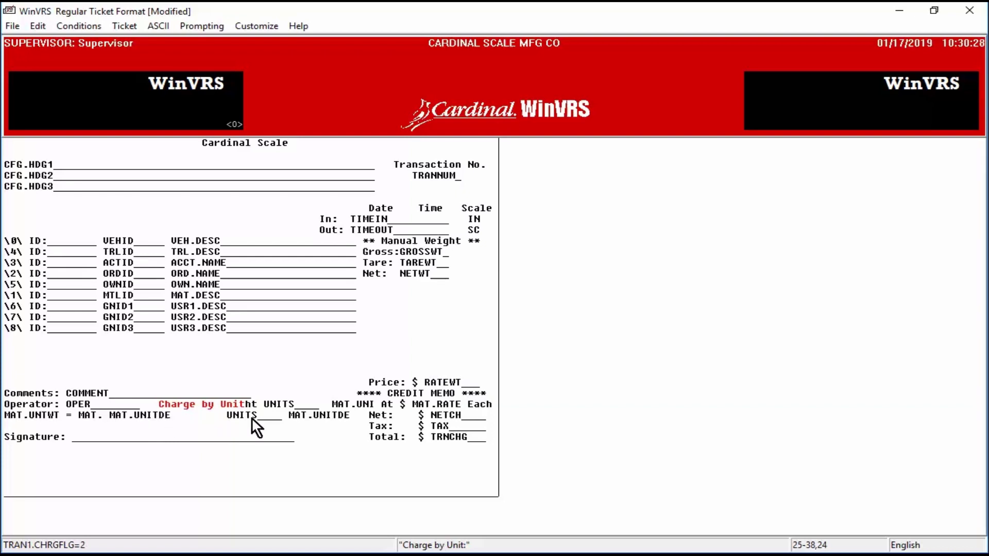
left_click(450, 381)
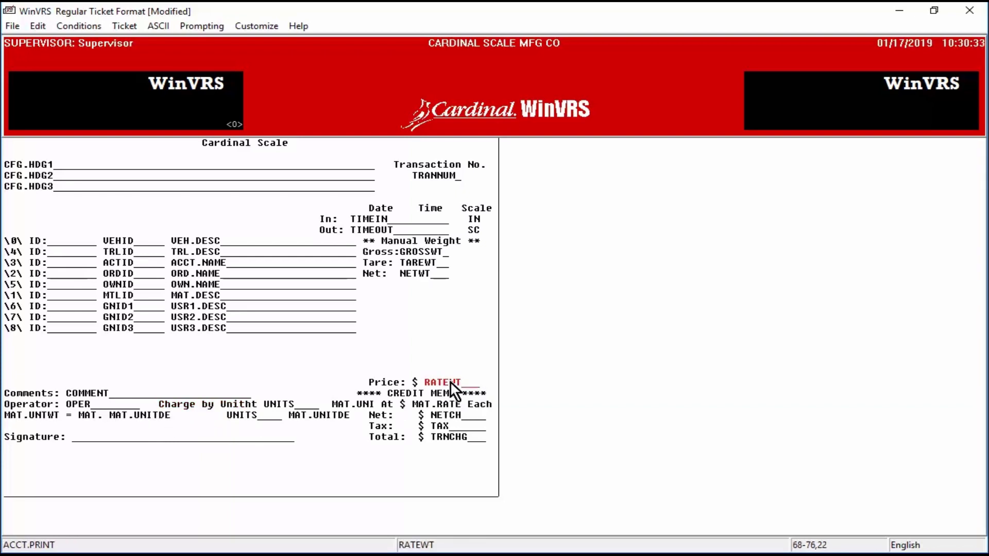
left_click(438, 415)
left_click(438, 427)
left_click(438, 437)
left_click(45, 439)
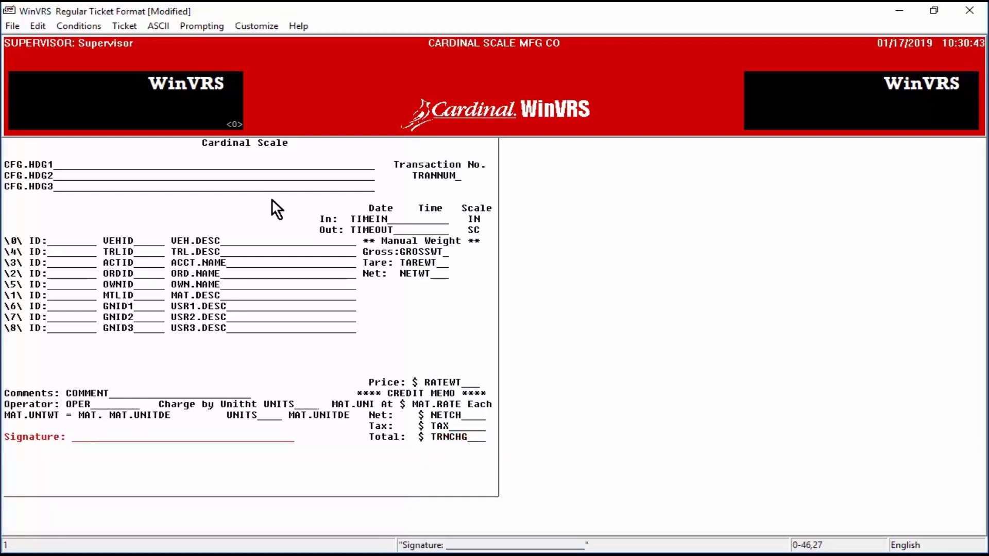
left_click(122, 26)
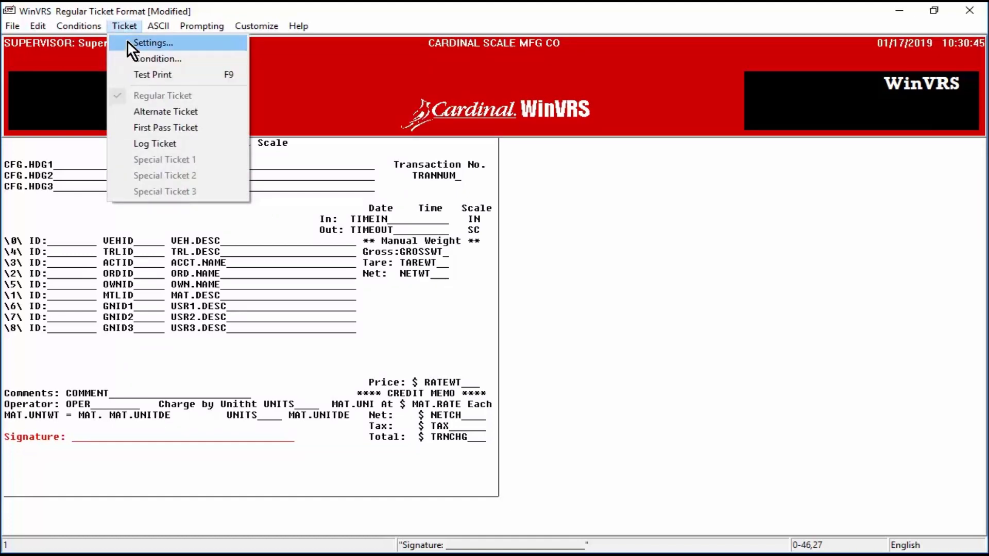
left_click(128, 41)
left_click_drag(174, 80, 486, 72)
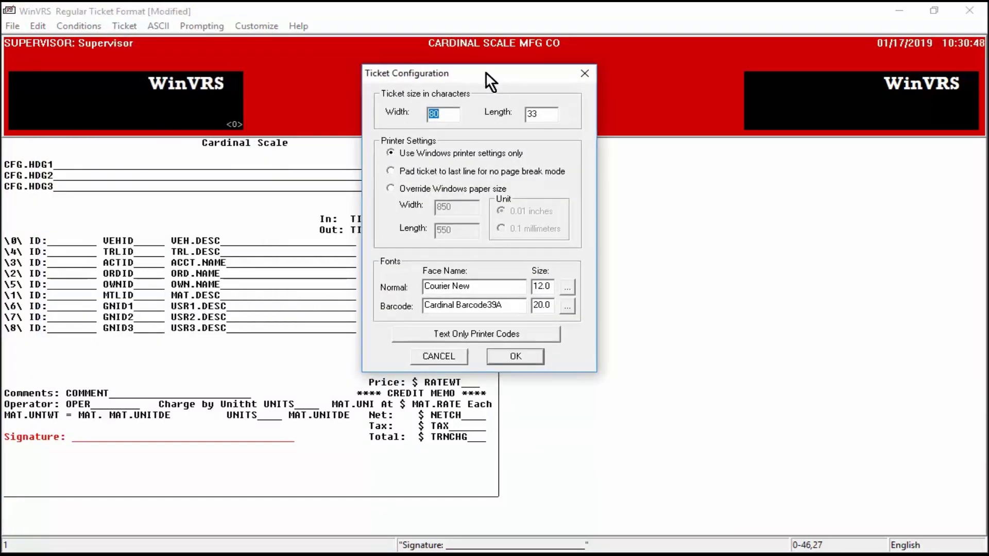
left_click_drag(546, 116, 512, 116)
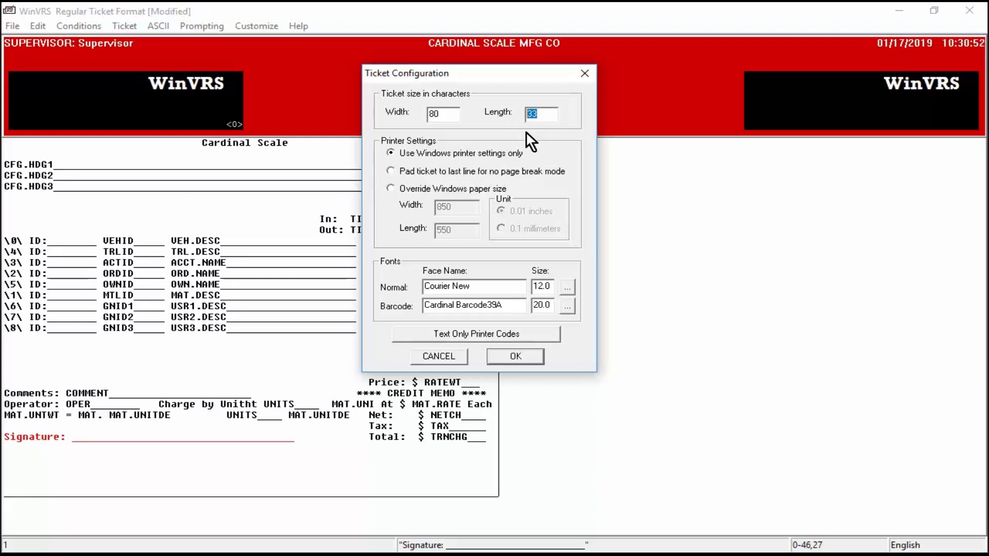
type("65")
key("BackSpace")
key("BackSpace")
type("33")
left_click(515, 355)
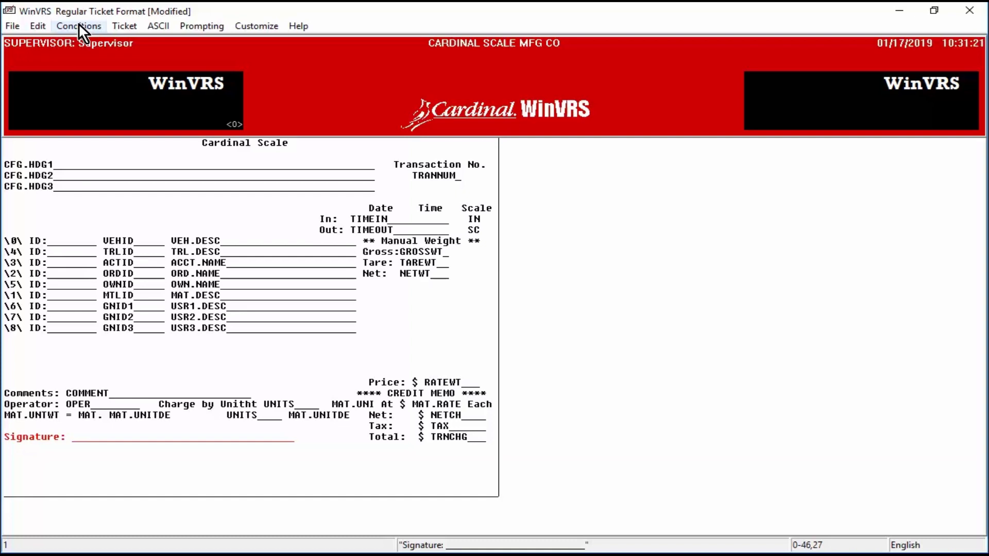
Step: Exit the Ticket Formatter back to WinVRS, saving the ticket changes
left_click(79, 25)
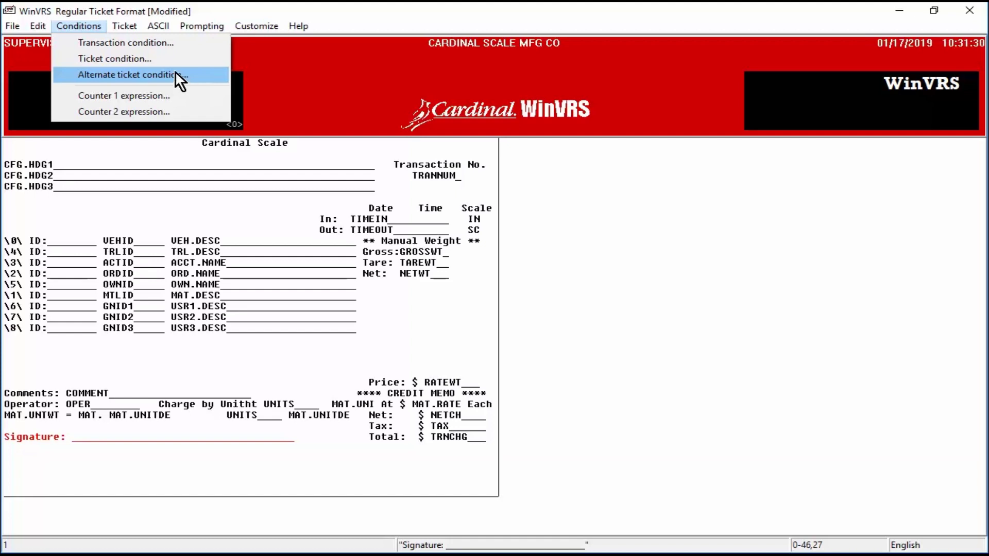
mouse_move(17, 23)
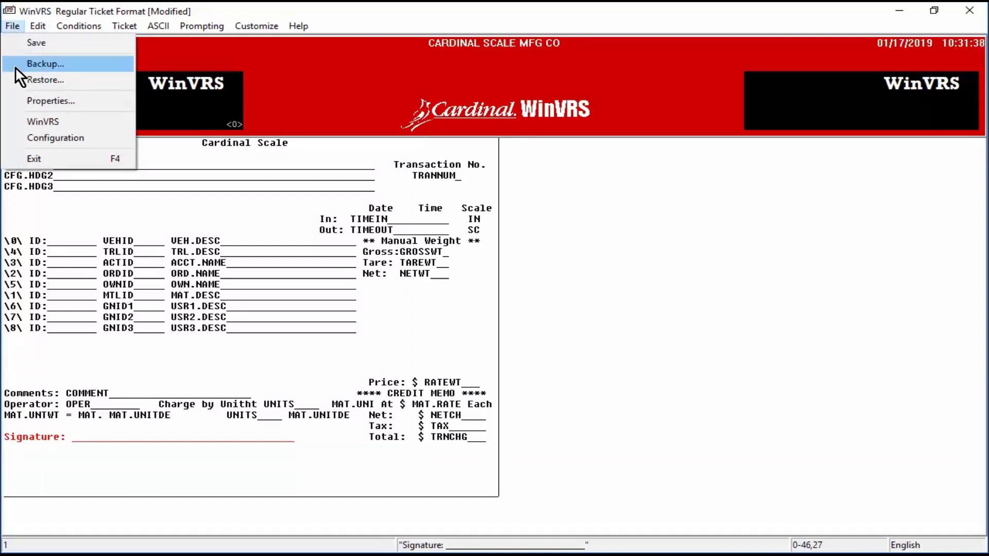
left_click(50, 120)
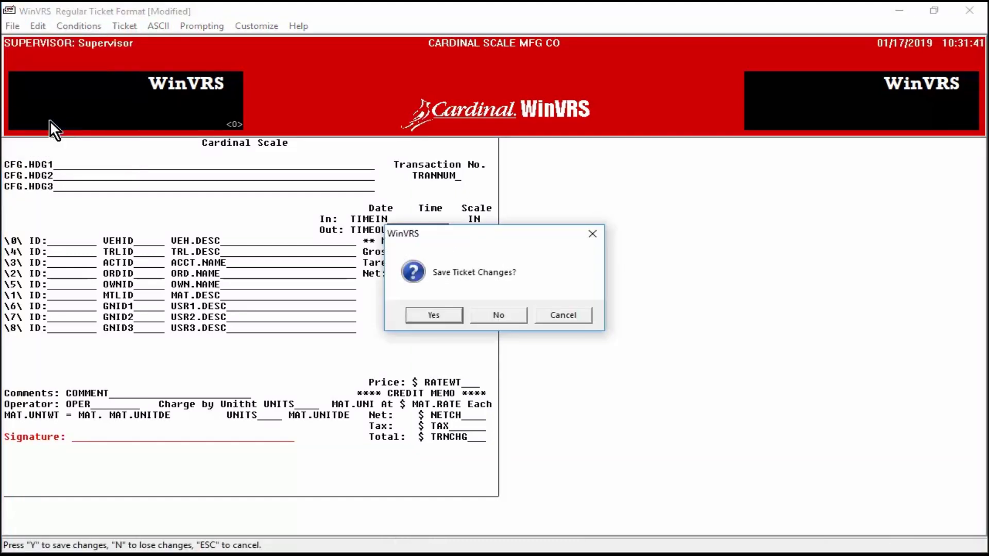
left_click(434, 315)
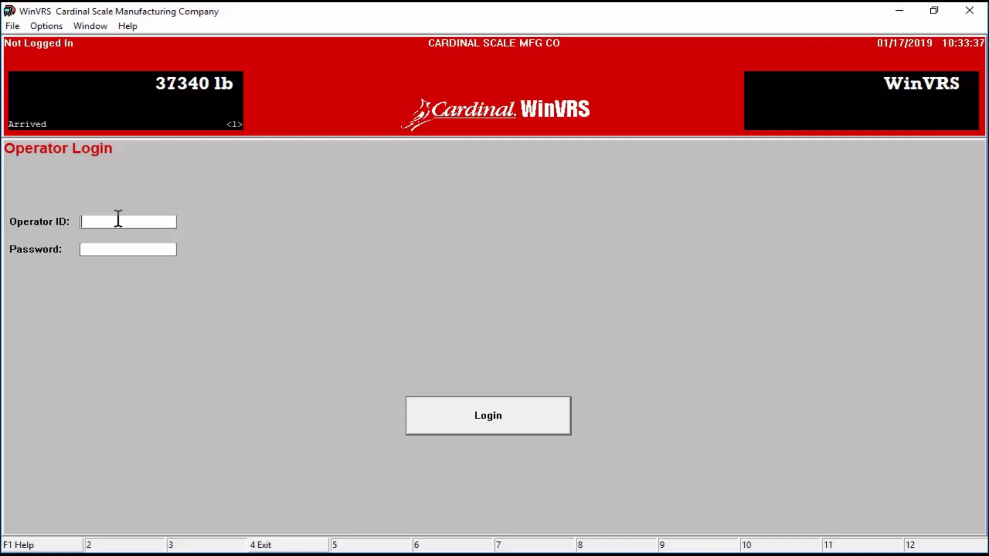
Step: Log in to WinVRS as the supervisor operator
type("4")
key("Tab")
type("4")
left_click(526, 414)
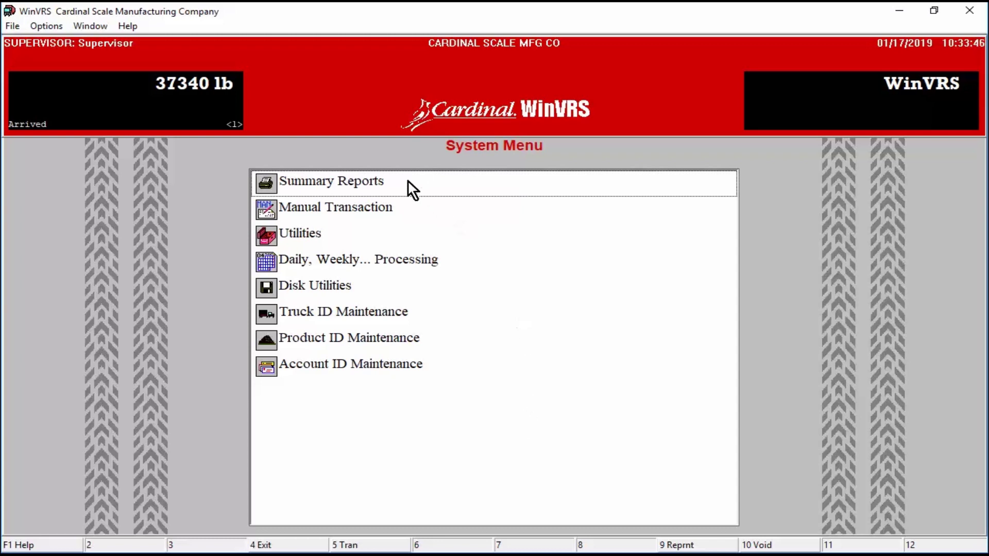
Step: Open Summary Reports and select the Truck Summary report
double_click(373, 183)
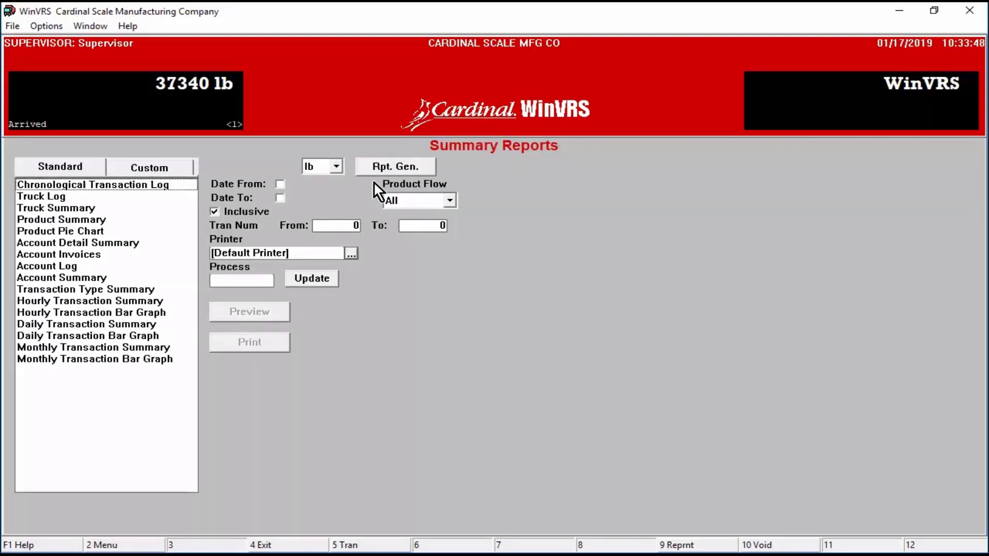
left_click(149, 186)
left_click(64, 199)
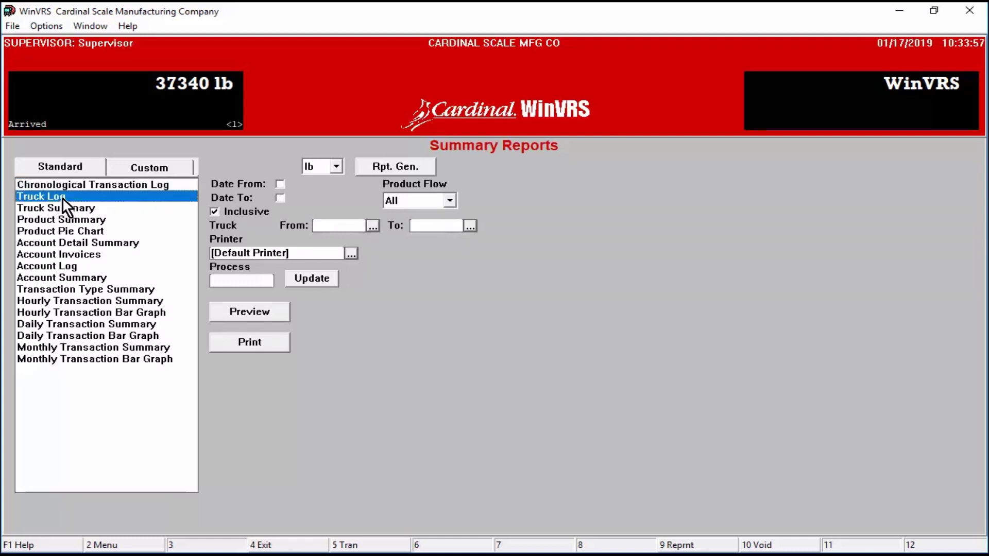
left_click(70, 212)
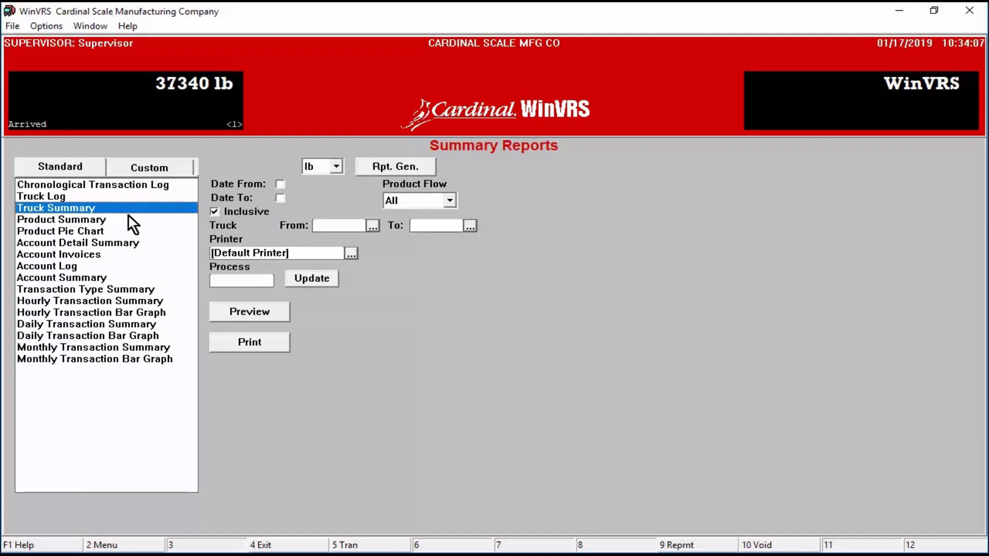
Step: Enable the Date From and Date To limits and keep lb as the report unit
left_click(280, 184)
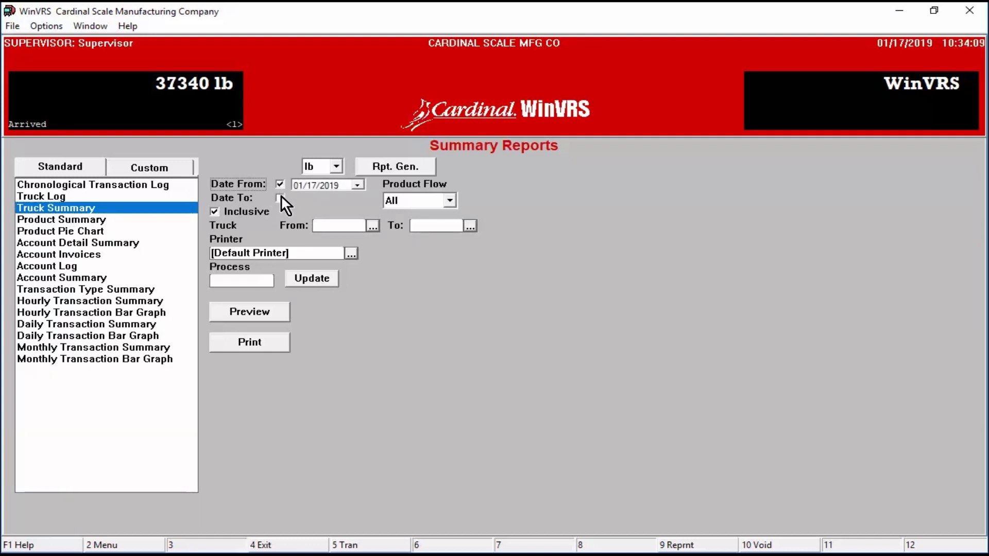
left_click(280, 198)
left_click(337, 168)
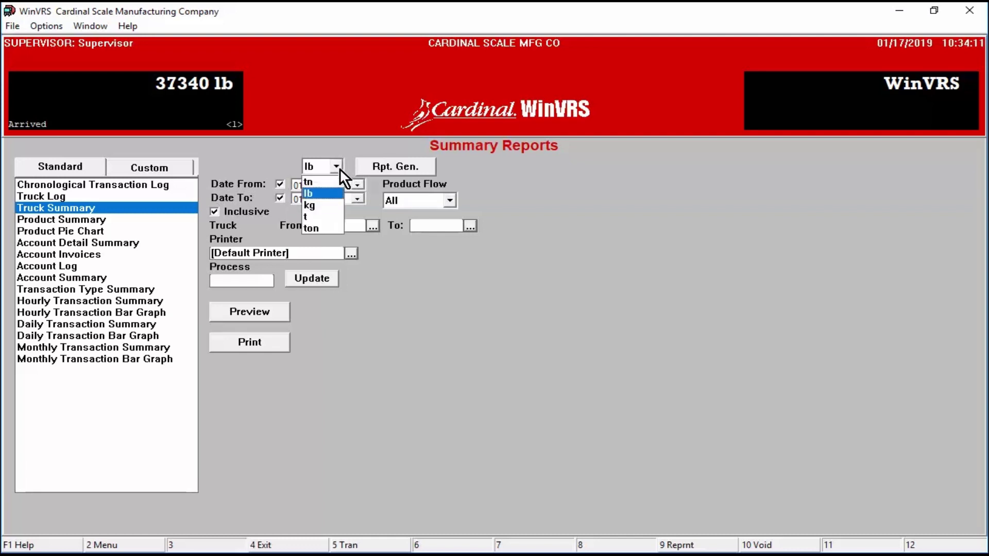
left_click(326, 193)
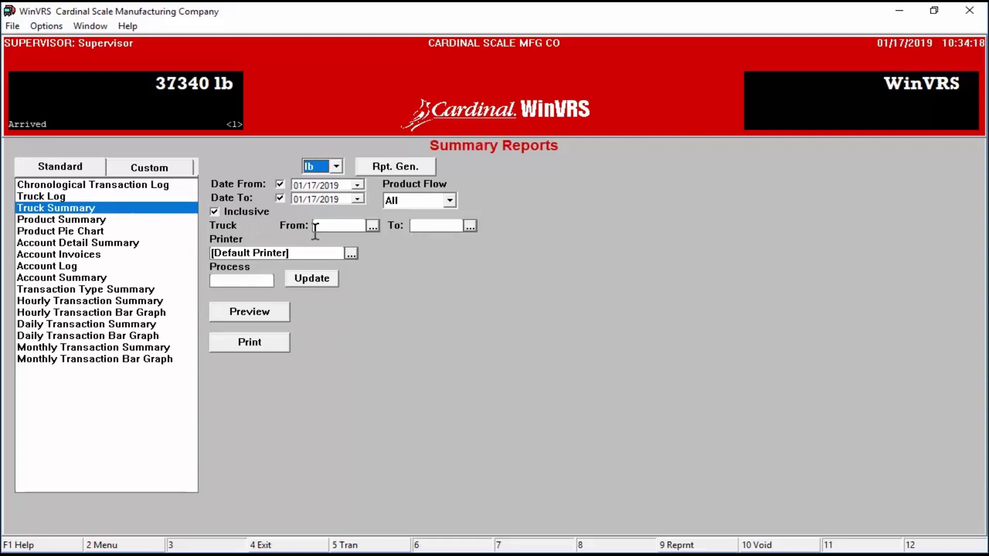
Step: Set both Truck From and Truck To to truck 22 (Vehicle 2X22)
left_click(373, 227)
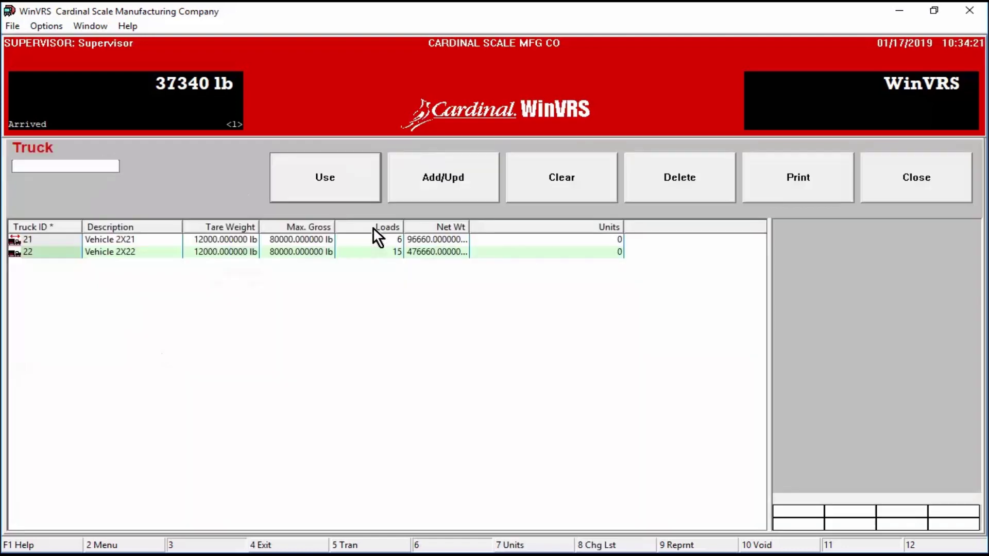
left_click(66, 252)
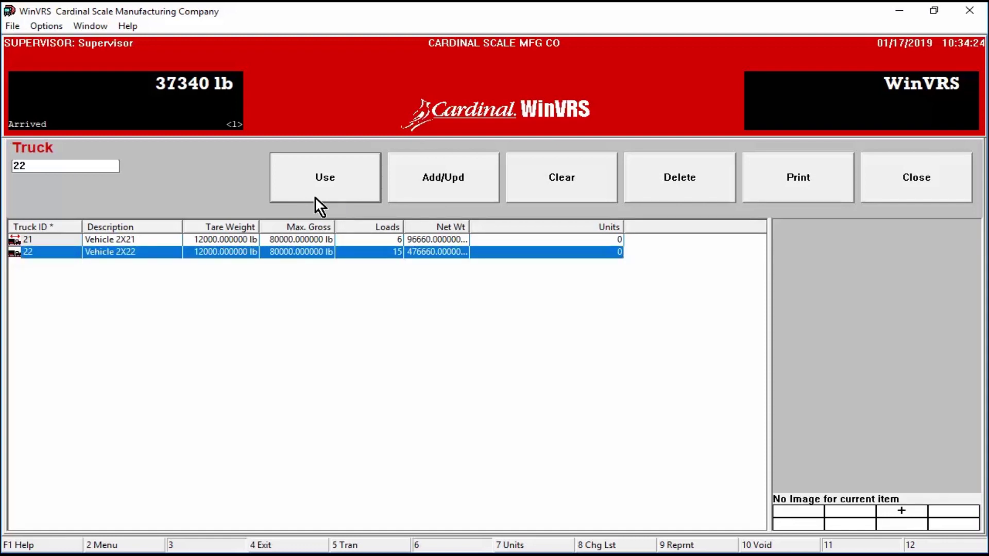
left_click(320, 189)
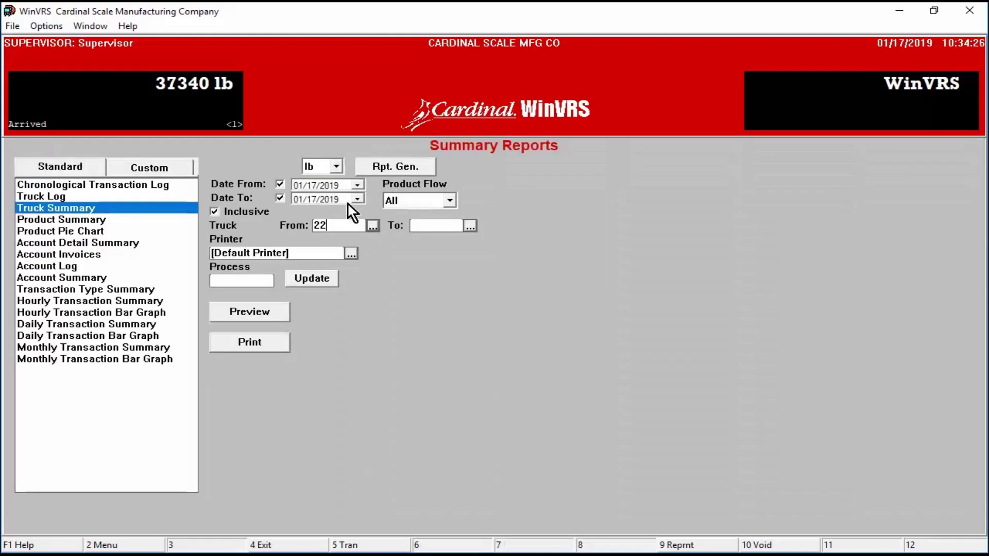
left_click(470, 226)
left_click(72, 252)
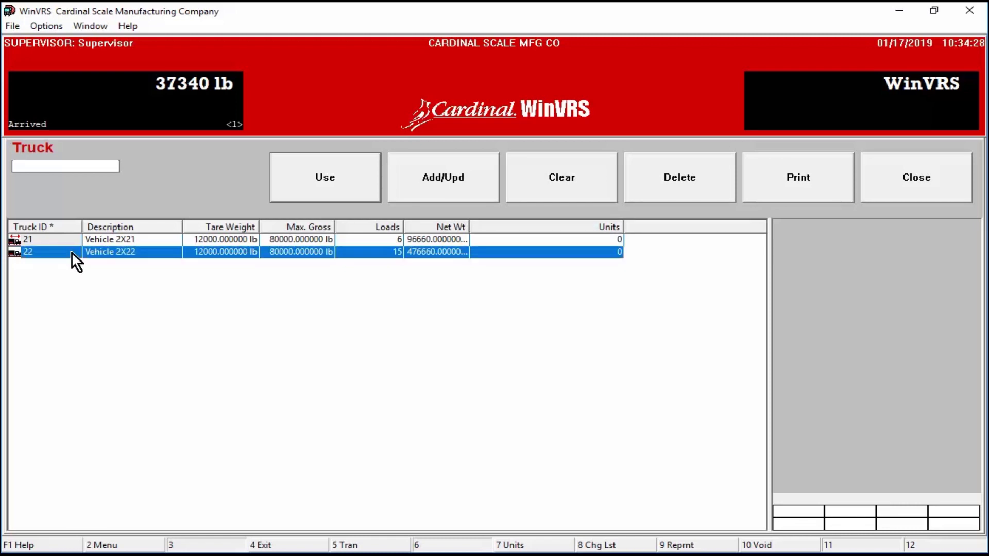
left_click(326, 175)
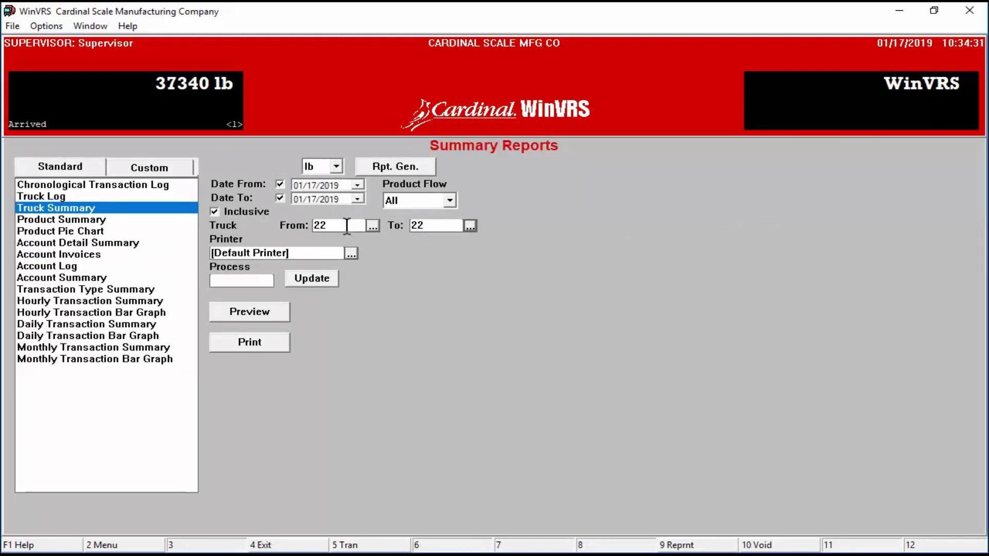
left_click(347, 226)
Step: Preview the Truck Summary for truck 22: 2 loads, 26060 lb net, 286.66 charges
left_click(279, 307)
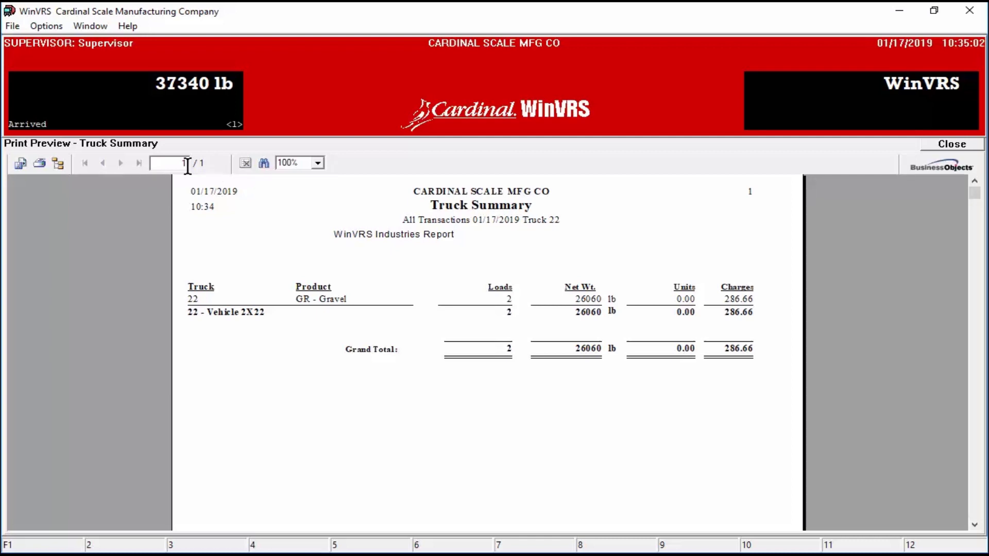
Step: Export the report as a data-only Excel file to disk, accepting the typical formatting options
left_click(19, 163)
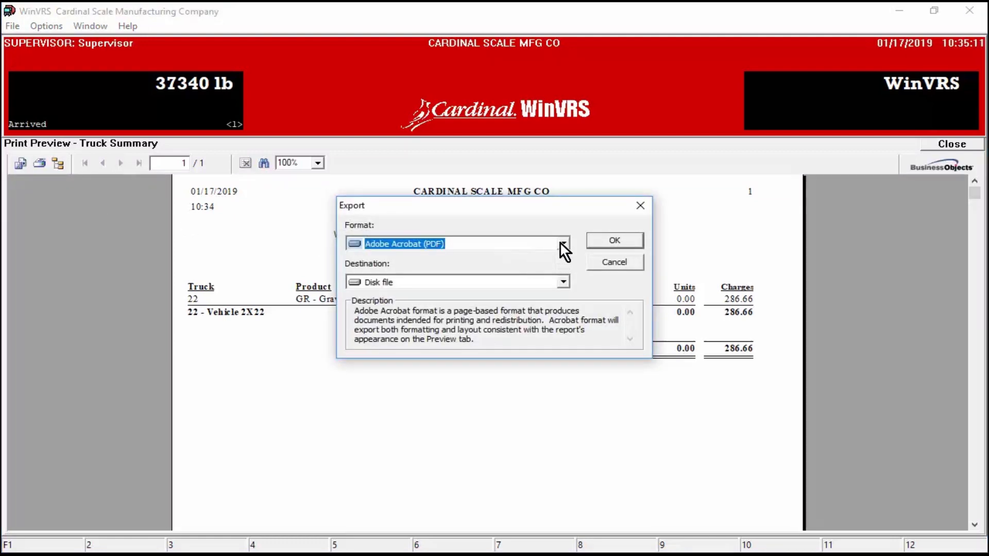
left_click(562, 243)
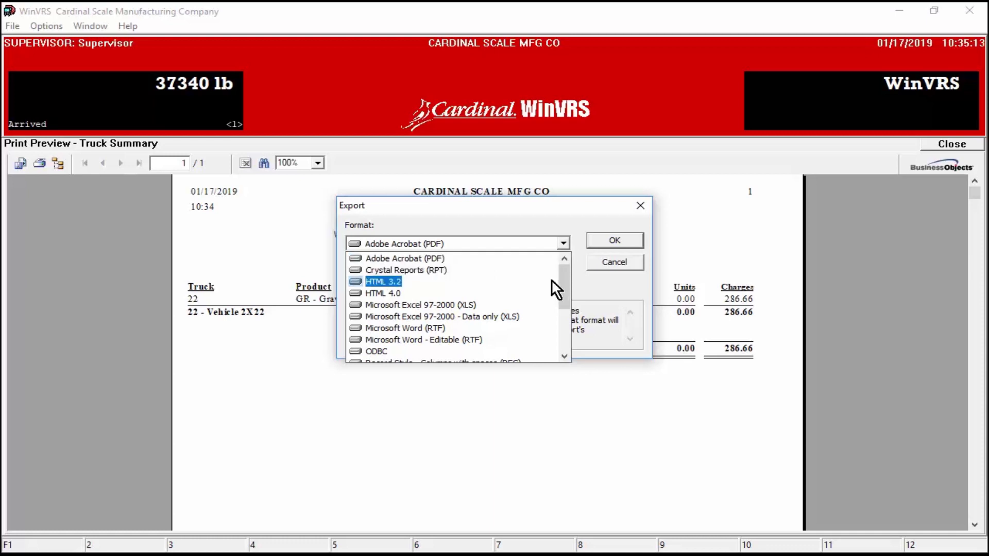
left_click(536, 313)
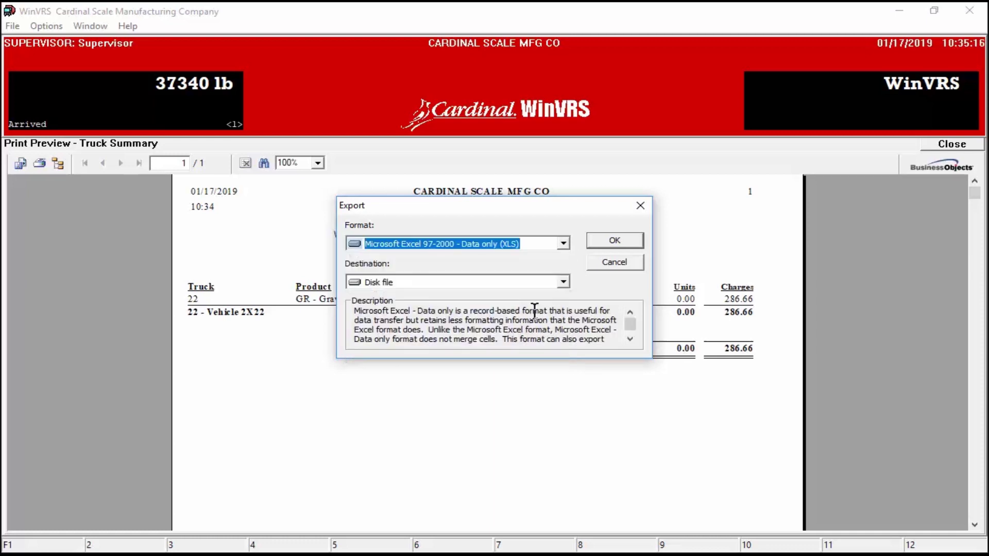
left_click(564, 282)
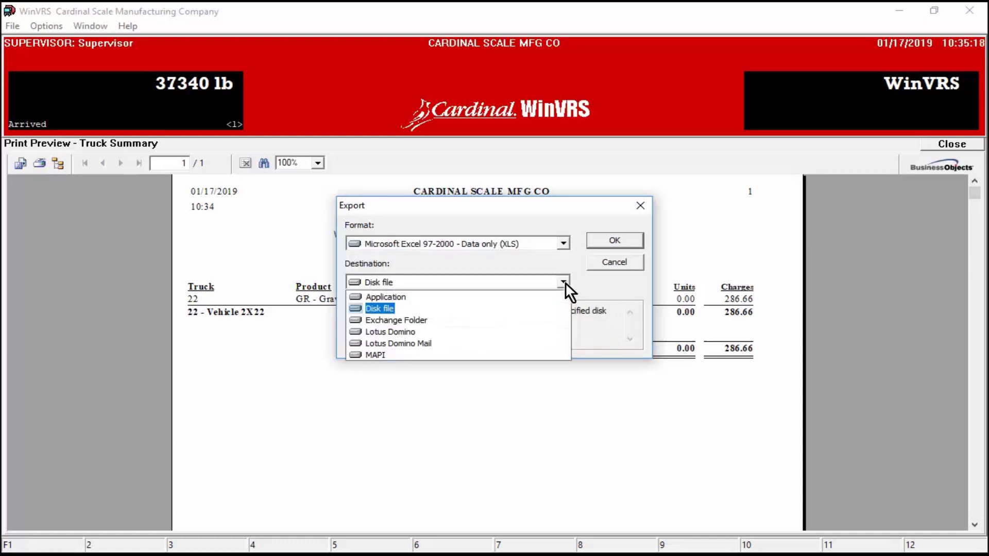
left_click(530, 309)
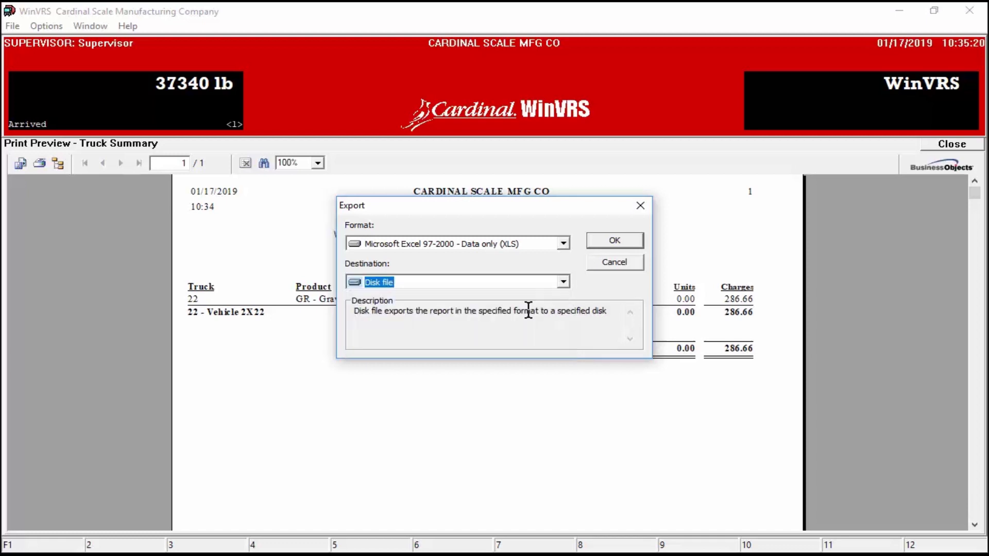
left_click(614, 239)
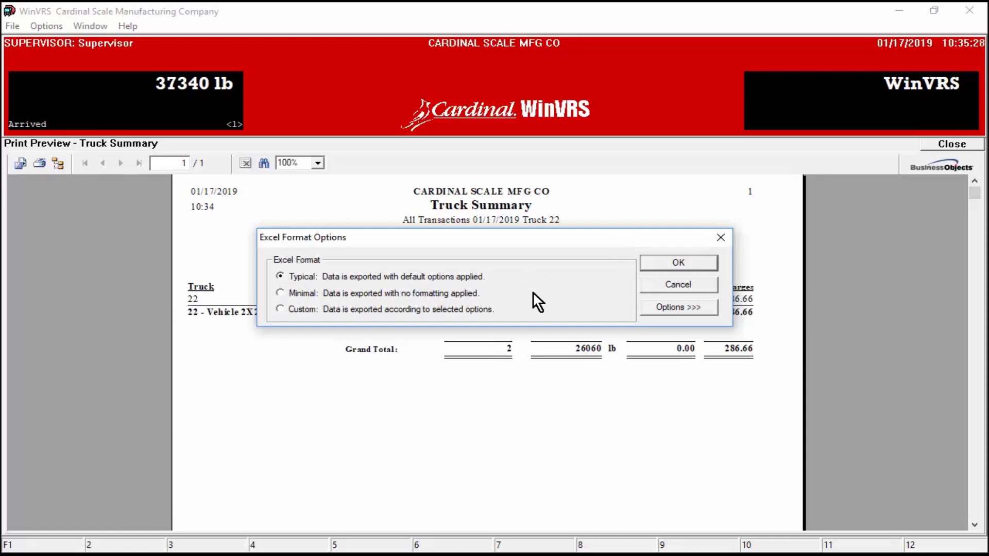
left_click(685, 261)
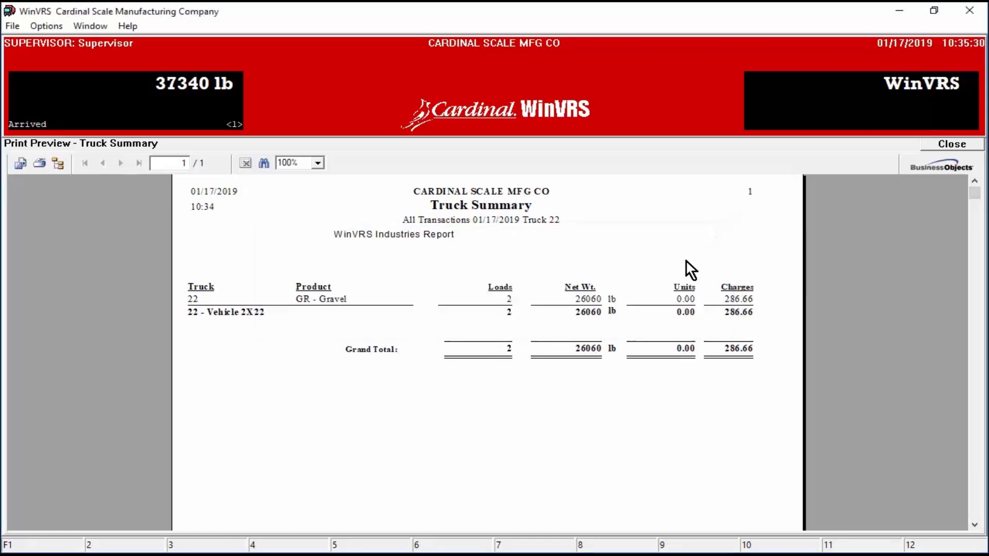
Step: Save the export as Truck 22.xls on the Desktop and close the extra WinVRS1_08_5 folder window
left_click_drag(684, 180, 531, 79)
left_click(324, 378)
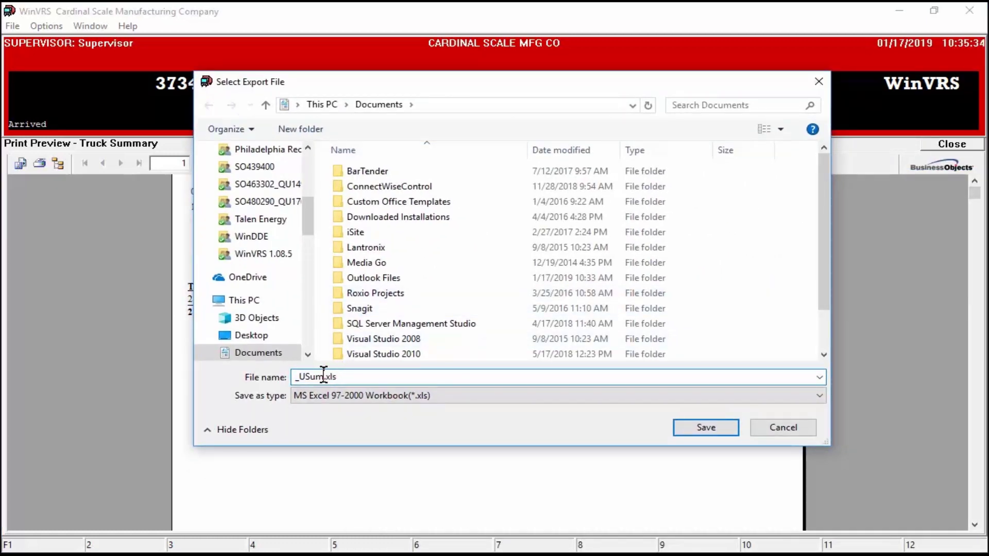
key("BackSpace")
key("BackSpace")
key("BackSpace")
key("BackSpace")
key("BackSpace")
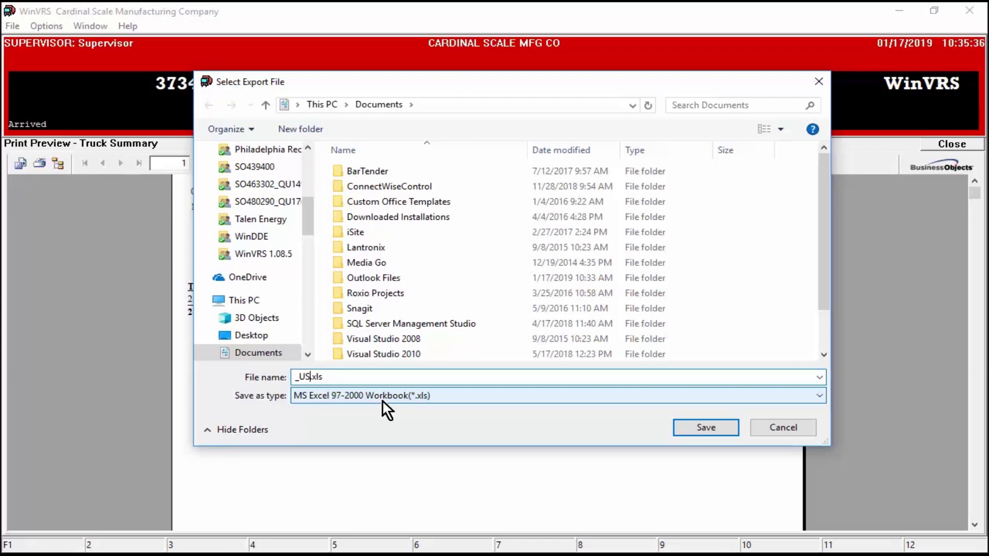
type("Tru")
type("ck 22")
left_click(253, 336)
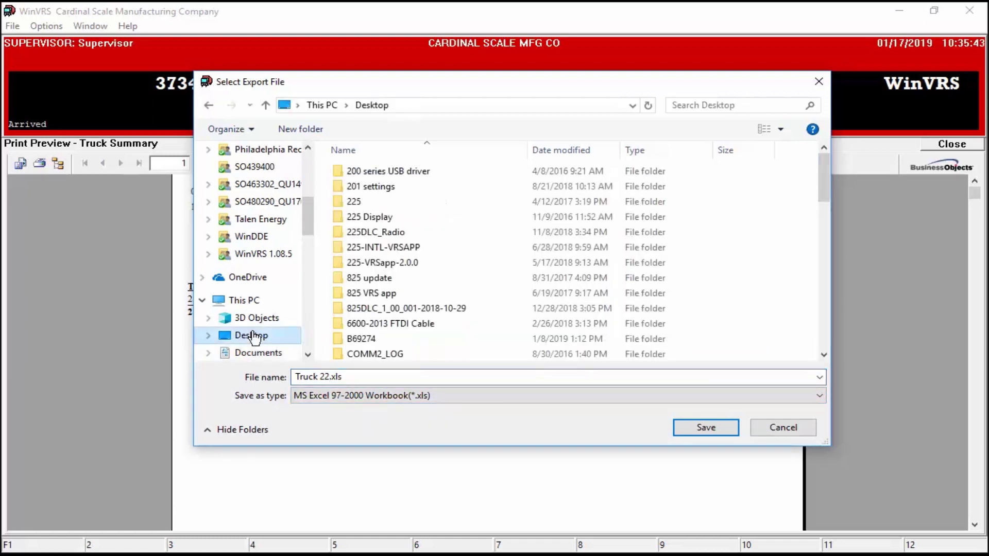
left_click(712, 428)
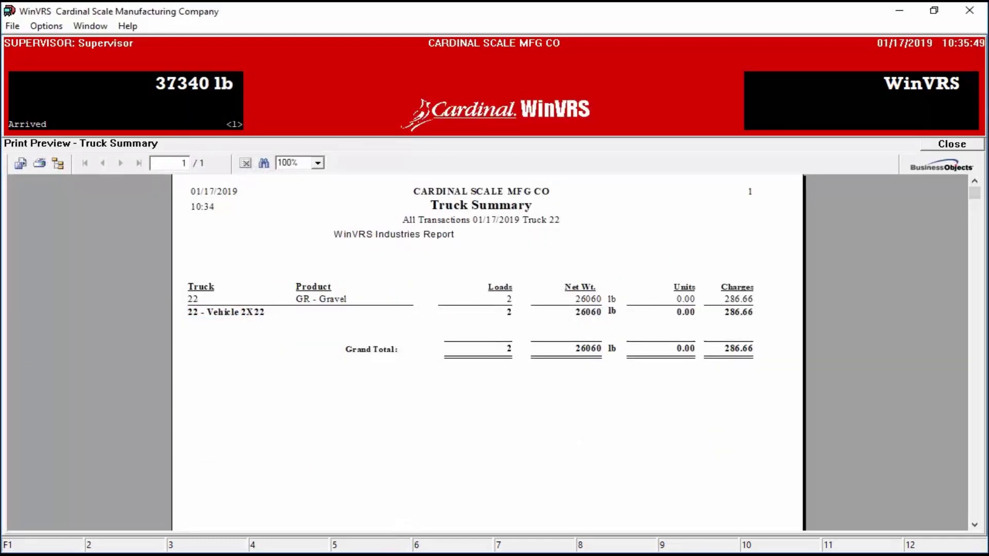
left_click(390, 555)
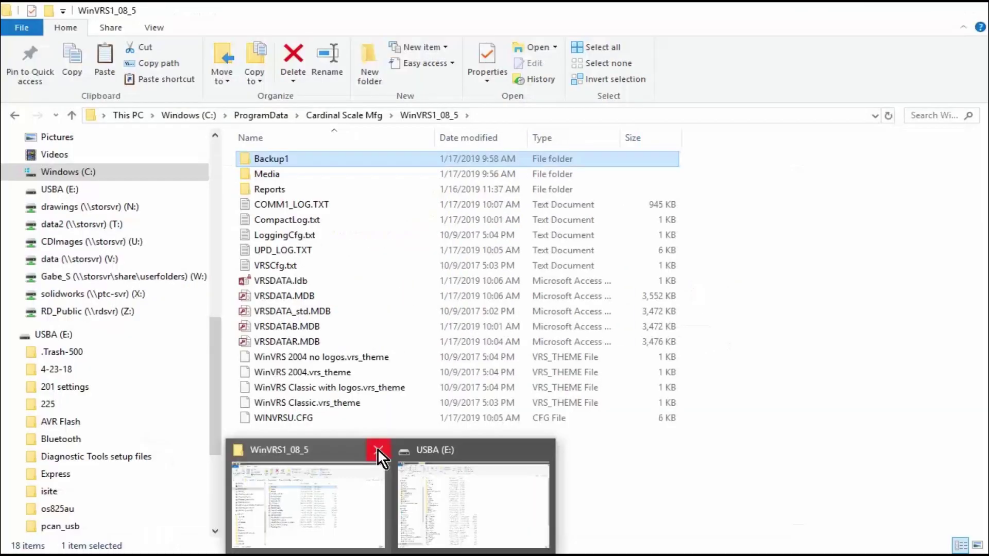
left_click(378, 449)
Step: Go to the Desktop folder in File Explorer and select truck 22.xls
left_click(376, 487)
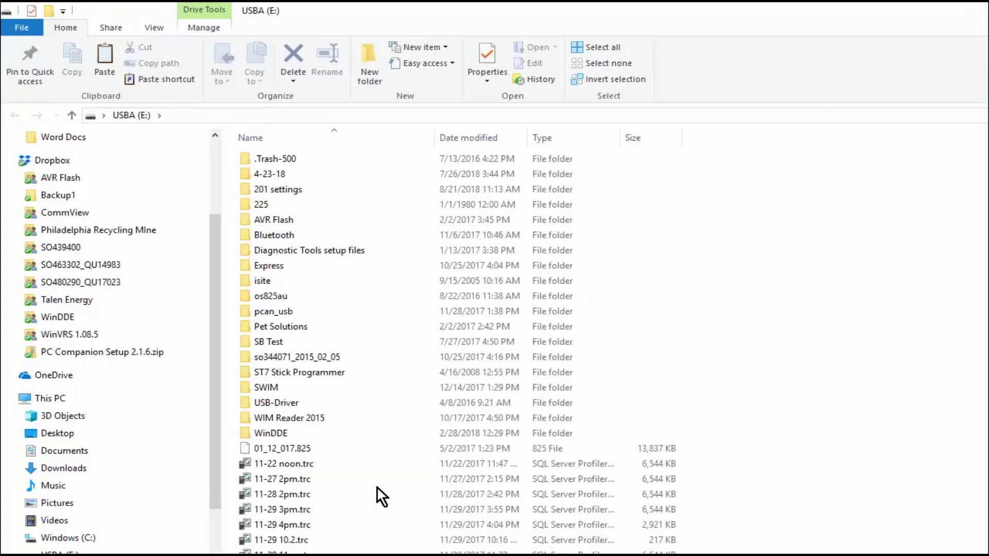
left_click(60, 435)
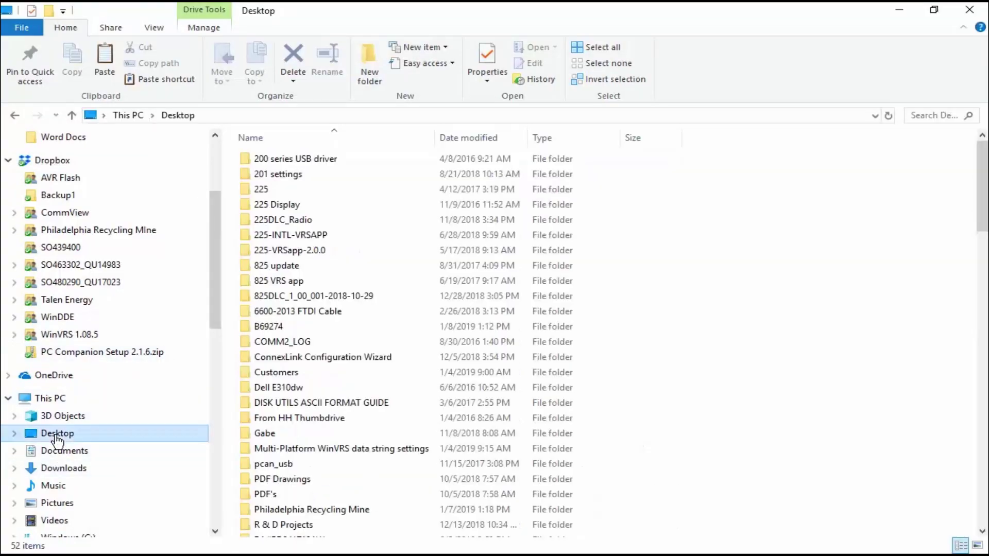
scroll(382, 397, "down", 6)
scroll(382, 395, "down", 20)
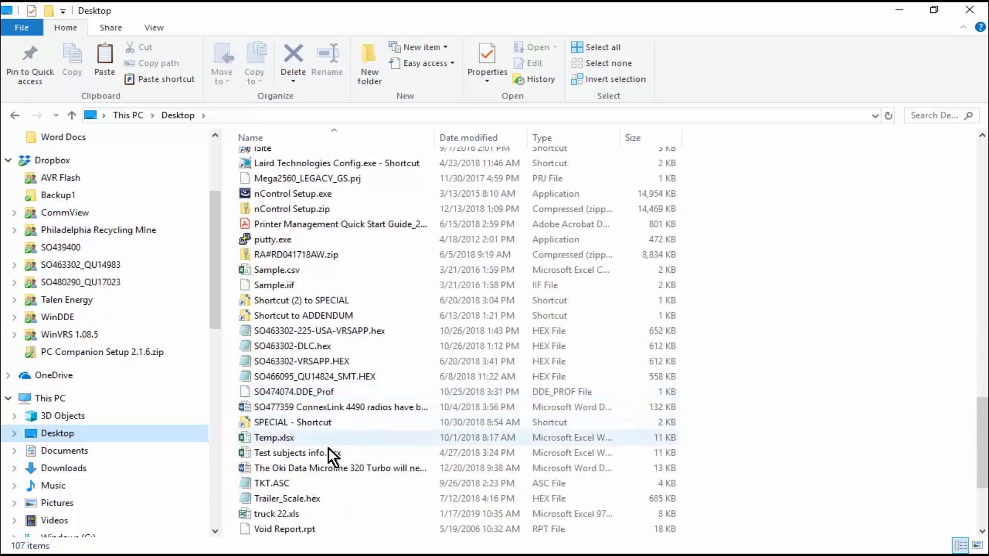
left_click(297, 511)
Step: Open truck 22.xls in Excel, check its 2 loads, 26060 lb net and 286.66 charges, then close Excel
double_click(296, 511)
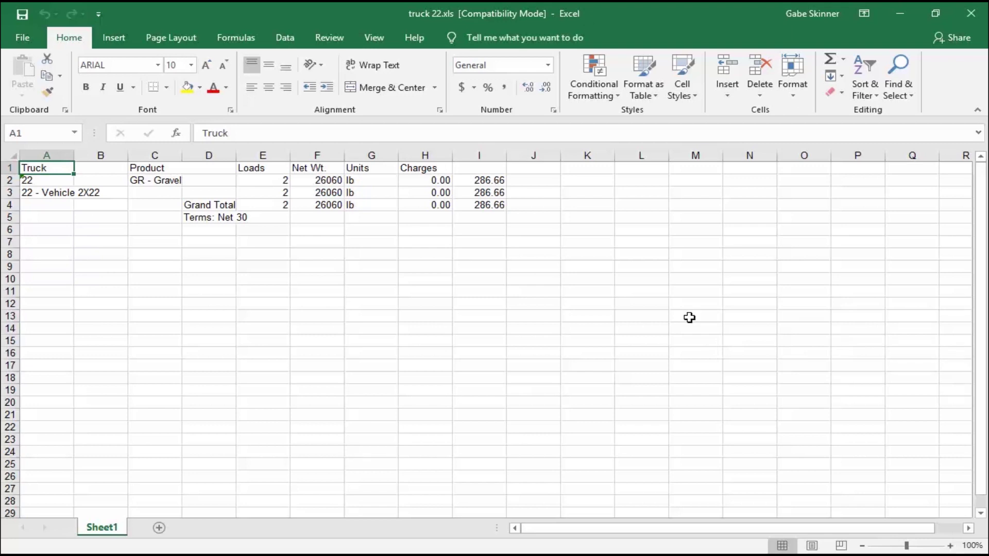
left_click(966, 16)
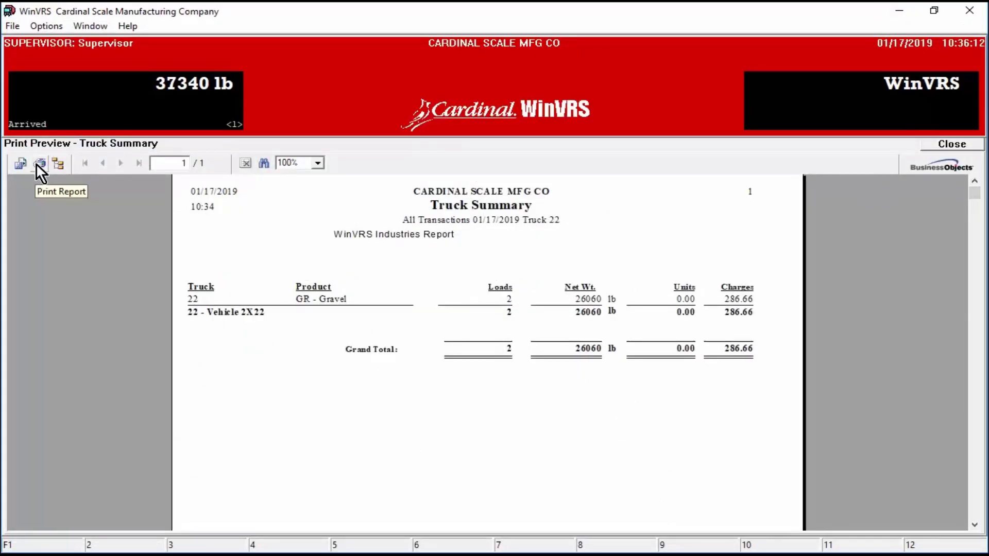
Step: Close the Truck Summary preview, select the Chronological Transaction Log report, and go back to the menu
left_click(950, 144)
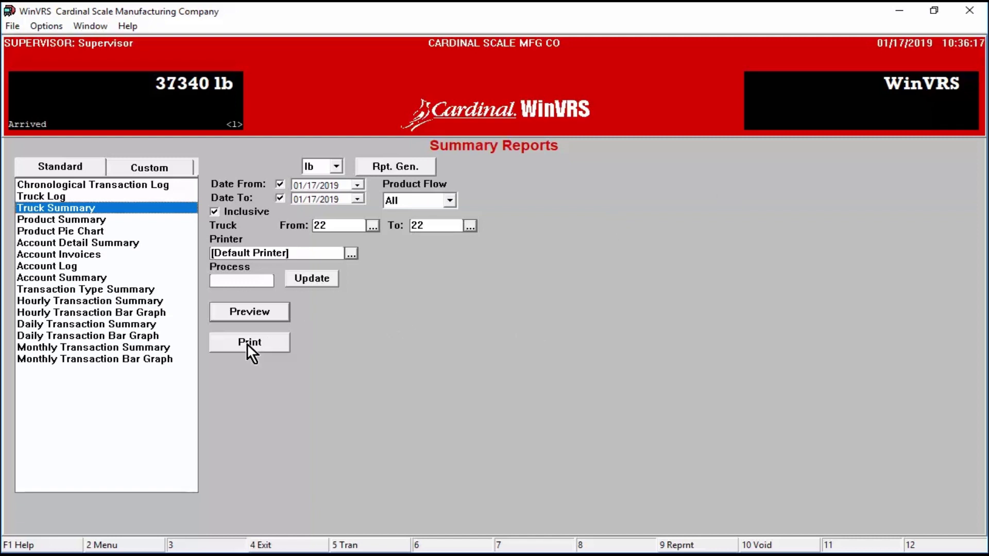
left_click(159, 185)
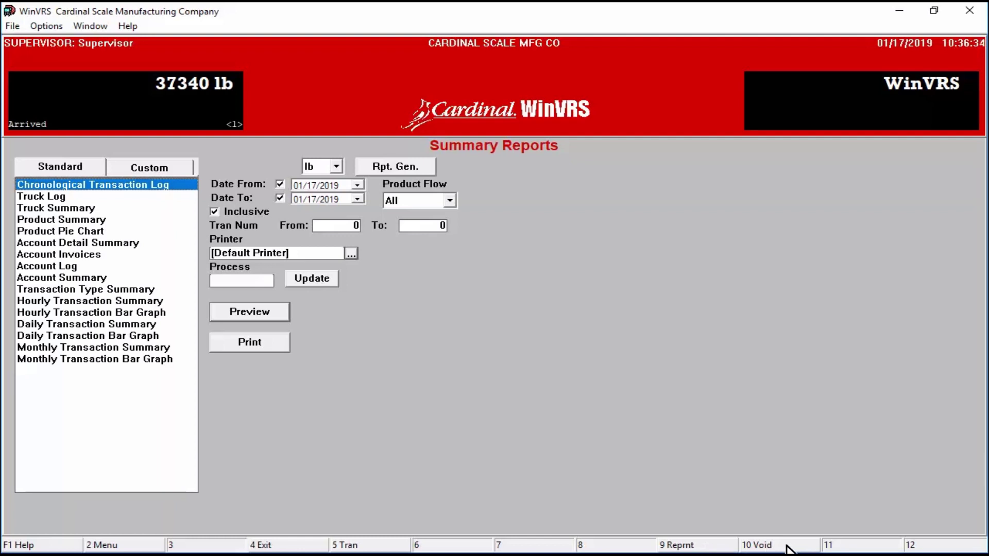
left_click(137, 544)
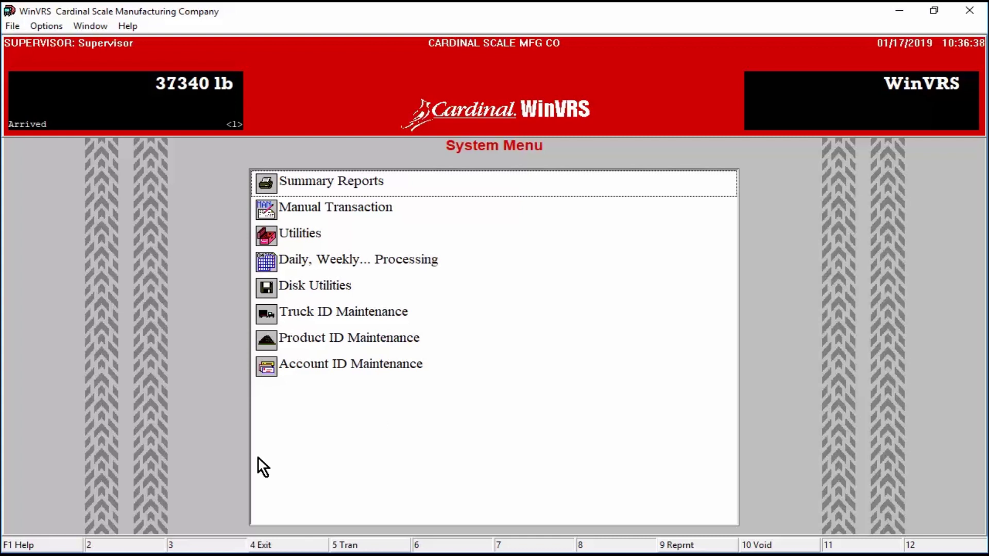
left_click(340, 207)
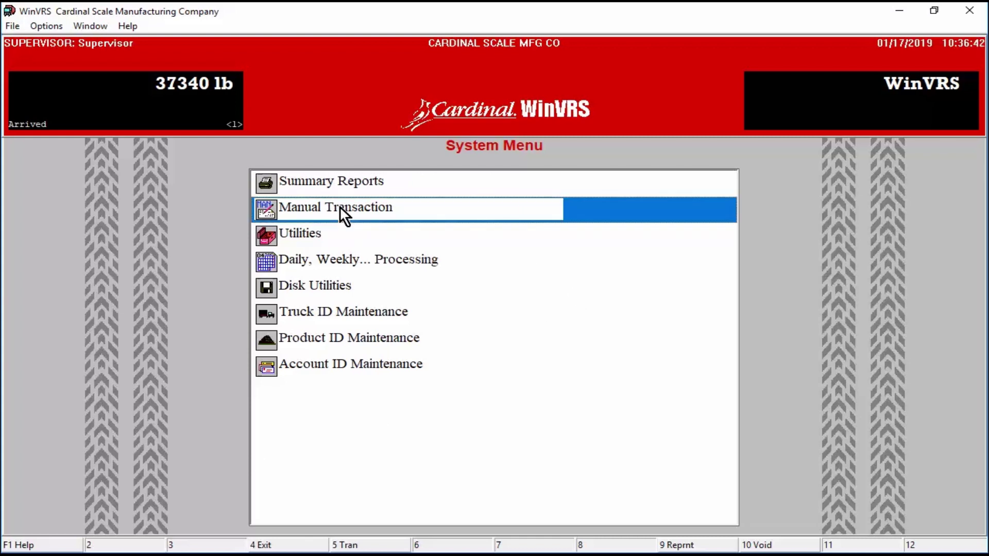
double_click(339, 207)
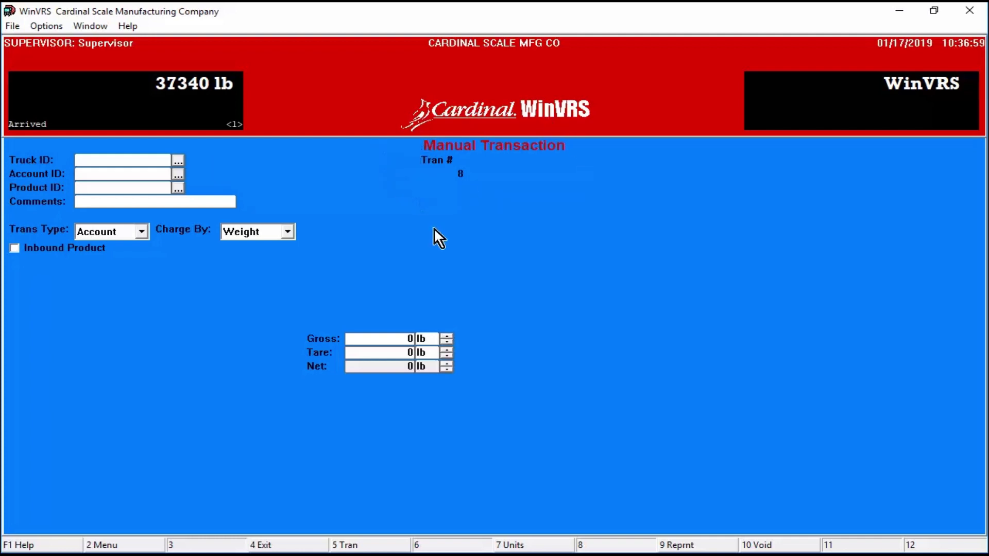
left_click(381, 547)
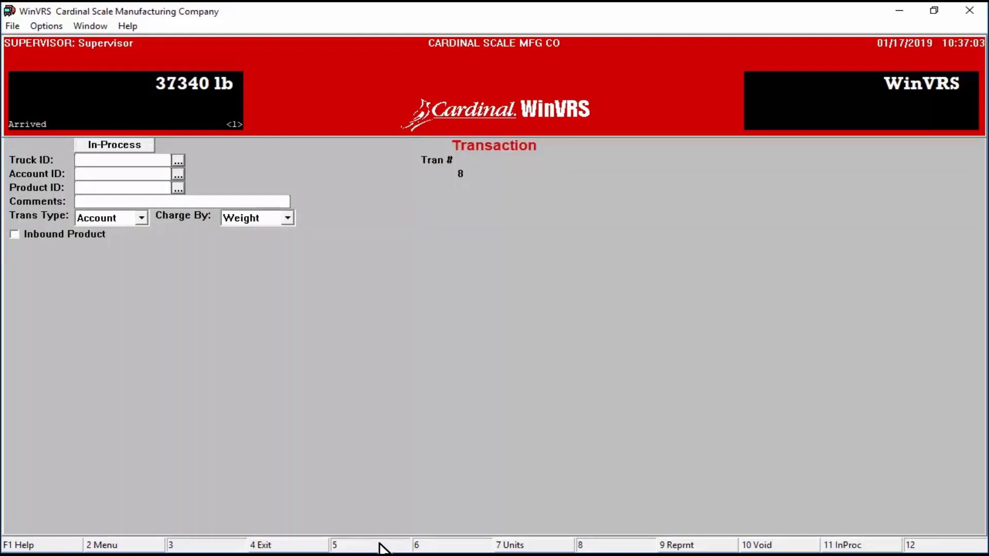
left_click(130, 550)
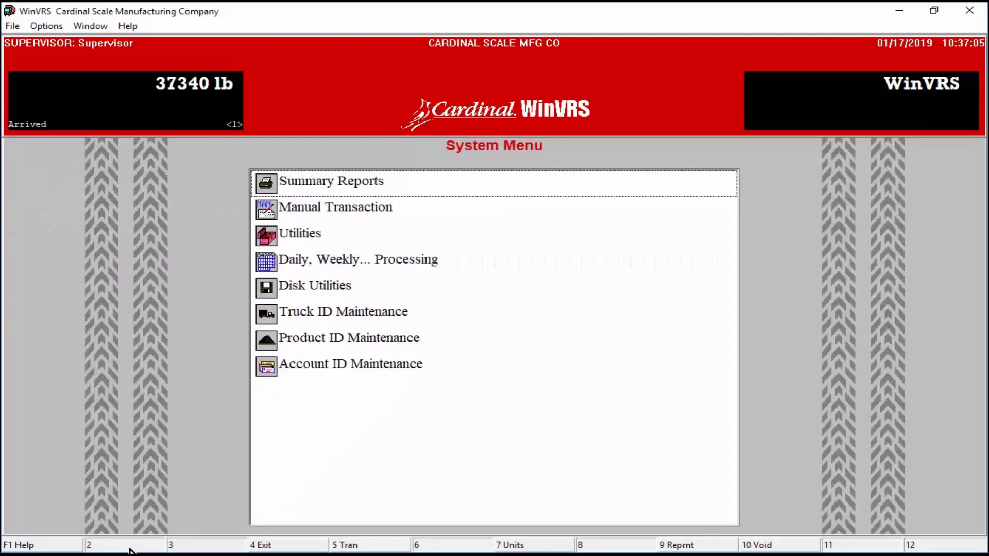
Step: Read the version details in Help > About, then bring up the Manual Transaction form
left_click(122, 26)
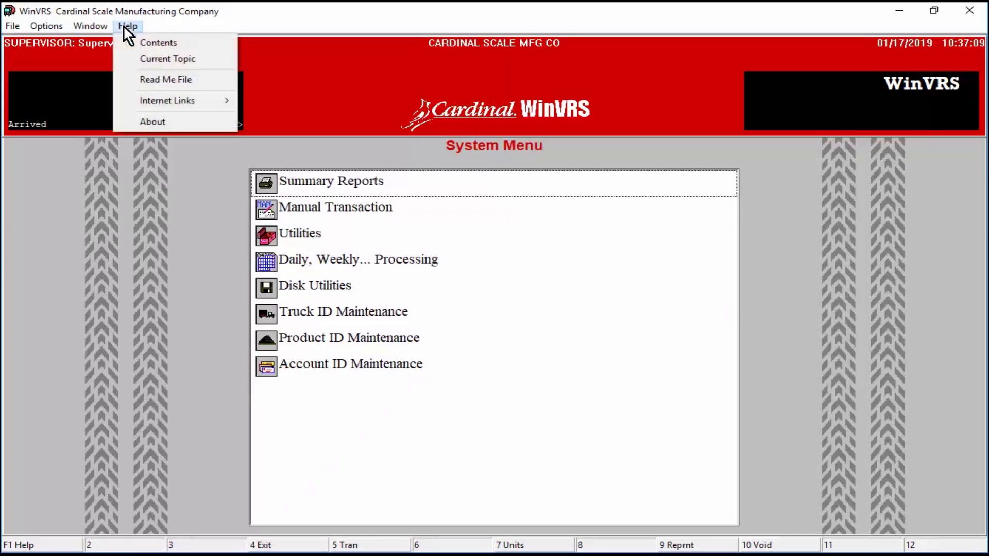
left_click(152, 121)
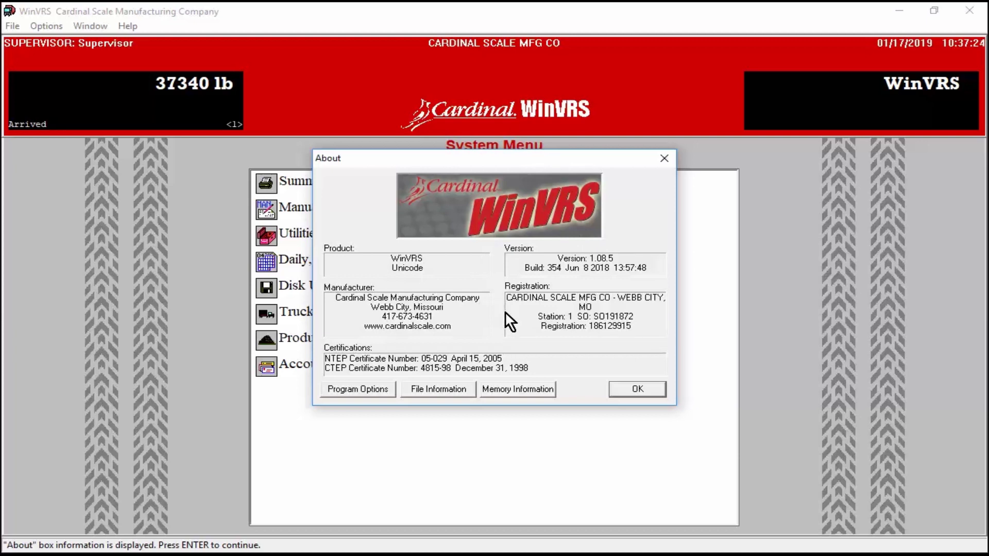
left_click(635, 389)
left_click(363, 206)
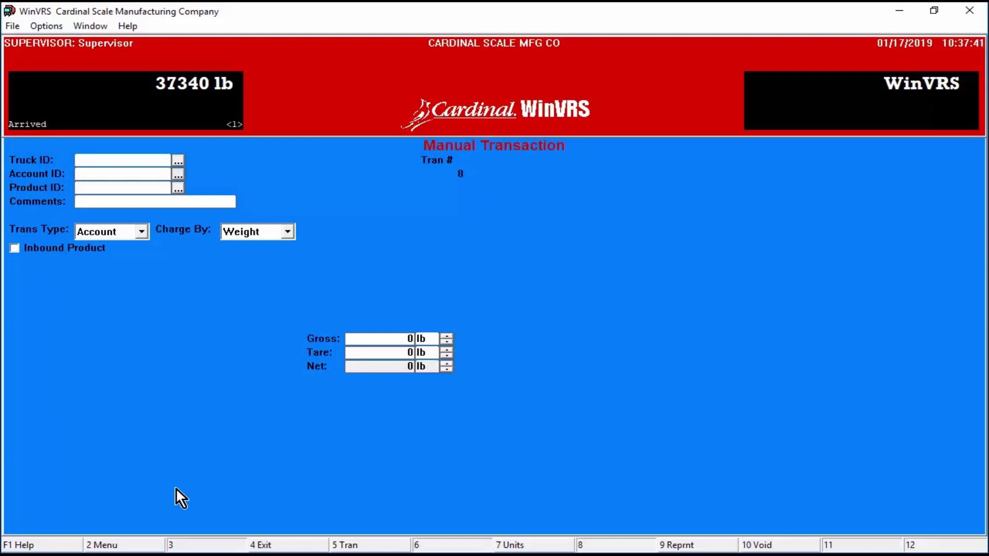
Step: View the System Log under Utilities, close it, and return to the System Menu
left_click(148, 544)
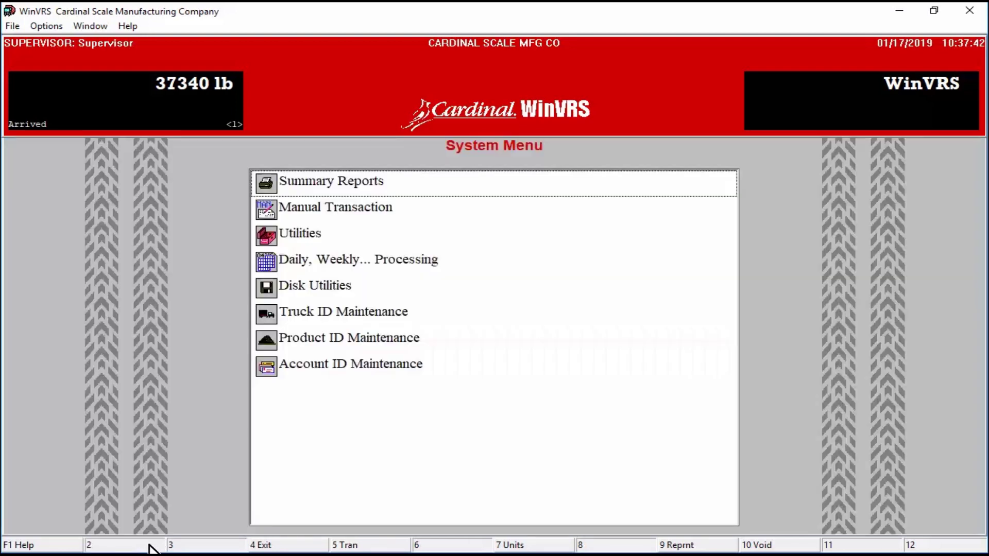
left_click(301, 238)
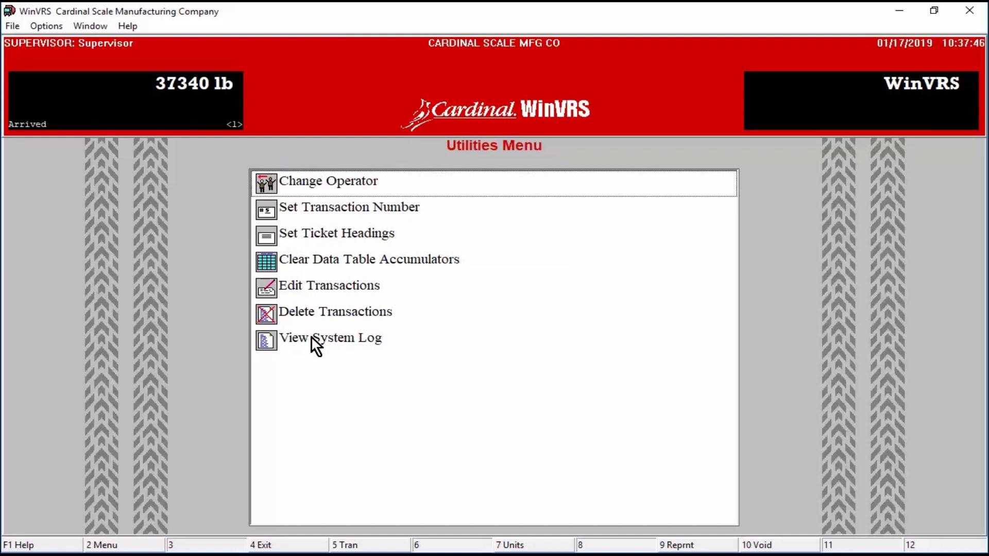
left_click(311, 336)
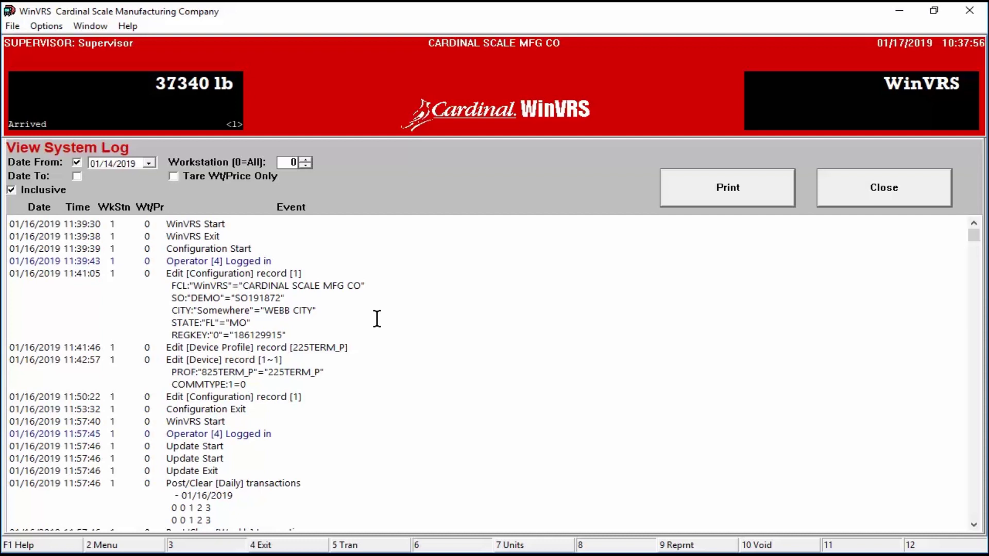
left_click(913, 191)
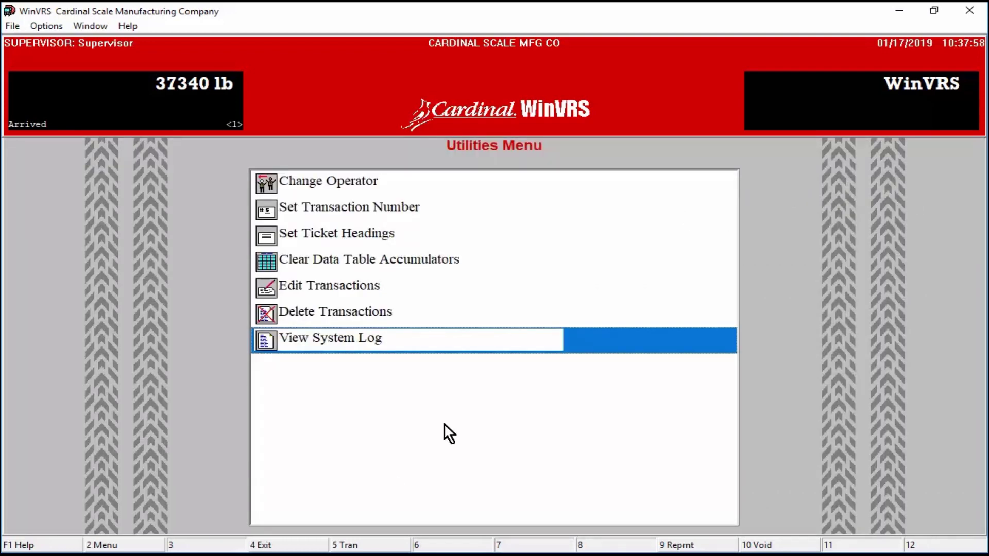
left_click(150, 544)
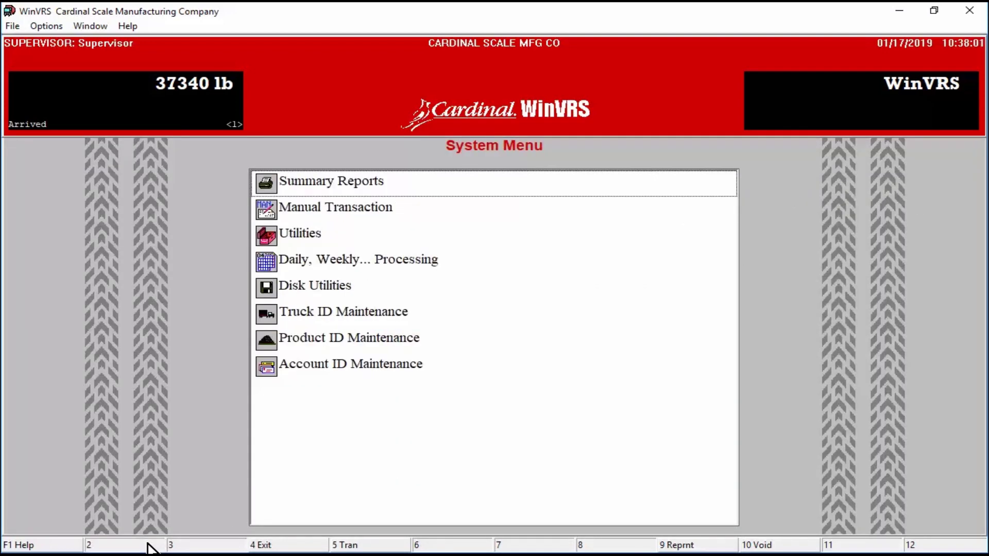
Step: Complete manual transaction 8 for truck 22 with 25000 lb gross, without printing a ticket
double_click(344, 208)
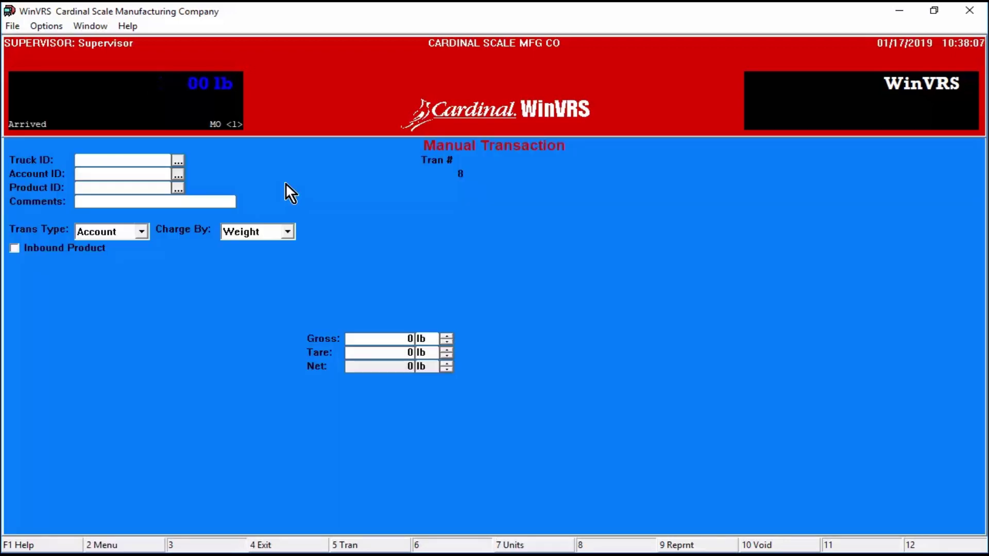
left_click(178, 161)
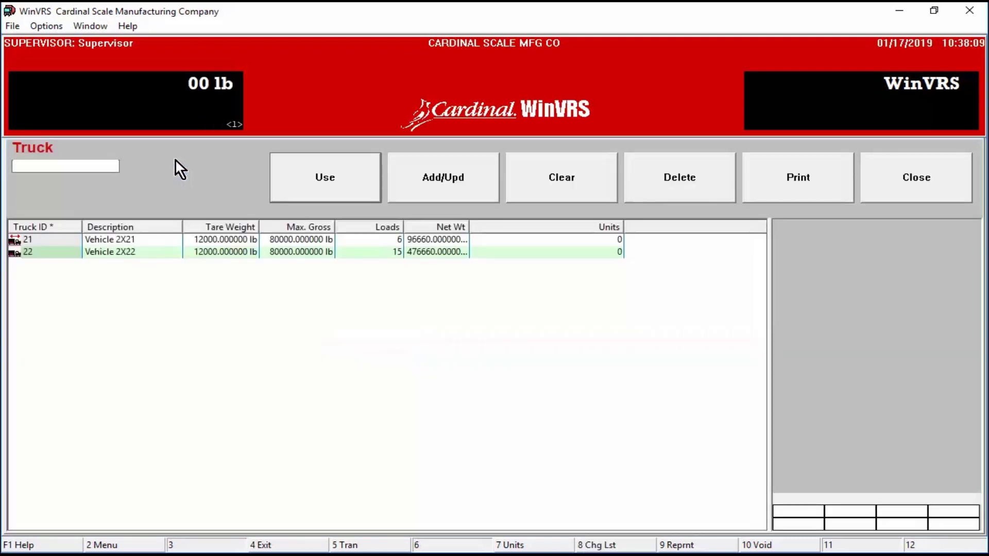
double_click(132, 253)
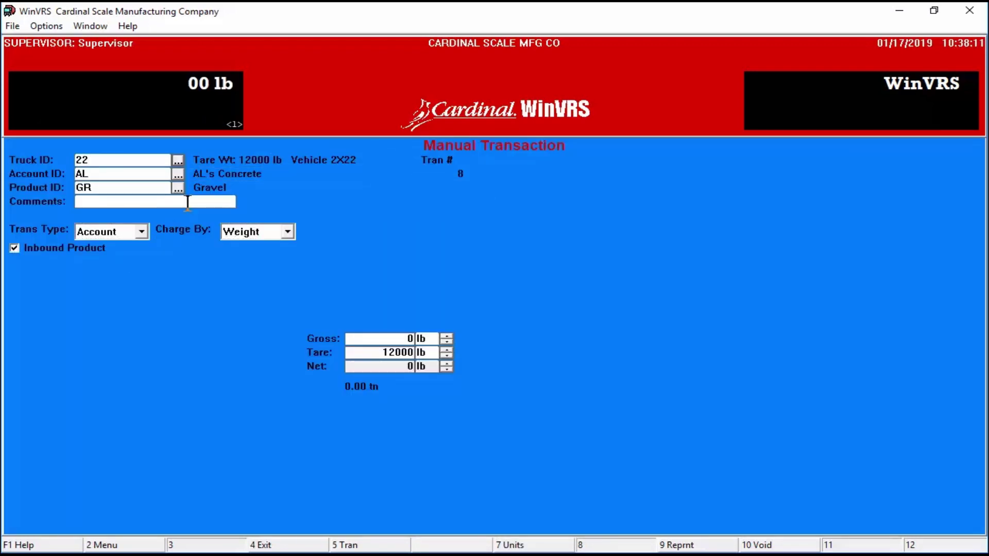
left_click(403, 340)
type("25000")
key("Tab")
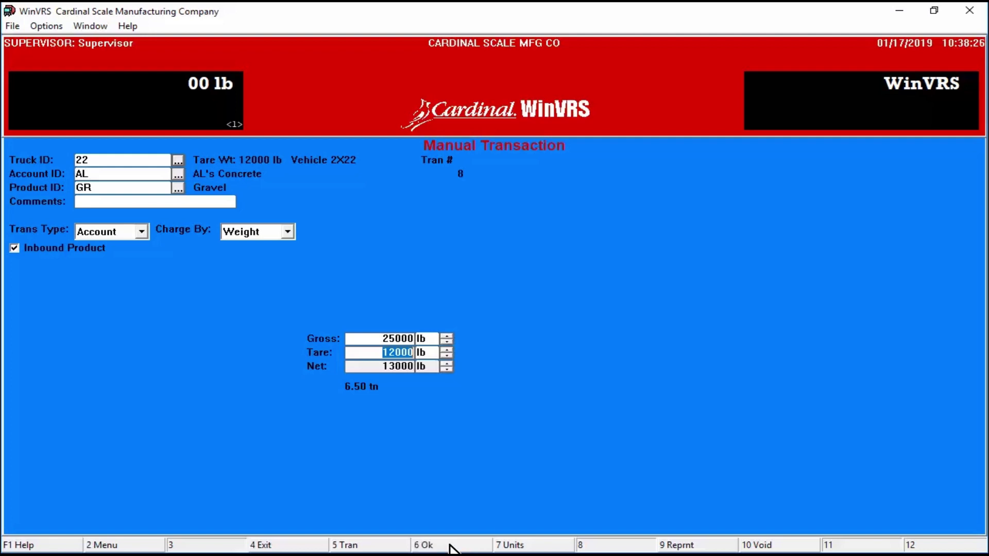
left_click(450, 547)
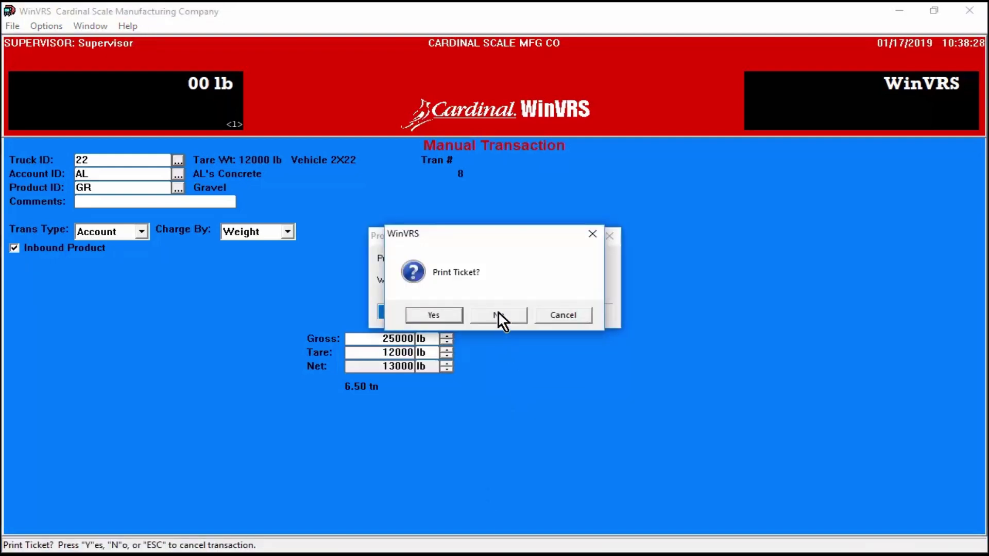
left_click(498, 315)
left_click(499, 315)
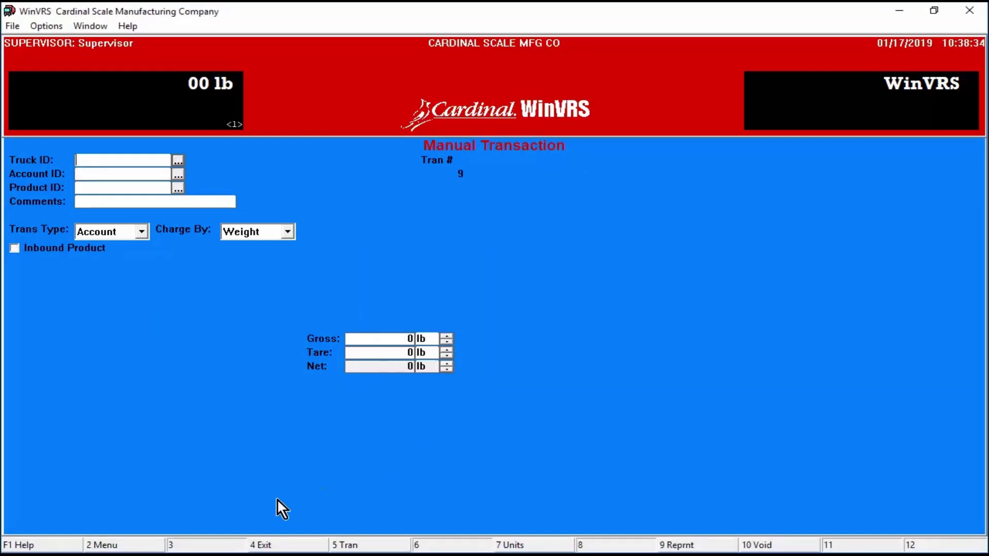
left_click(143, 548)
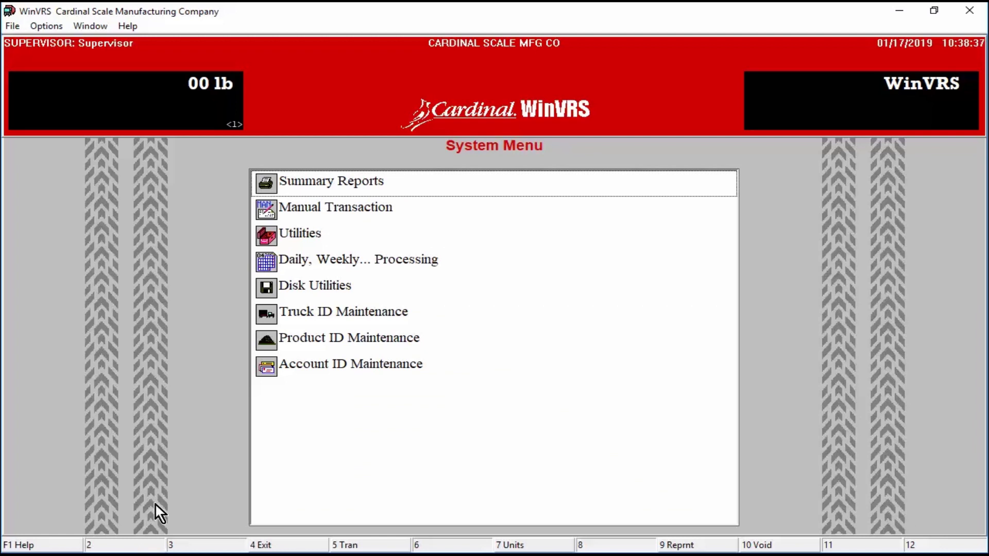
Step: Open Utilities > Set Transaction Number and accept ticket number 9
double_click(315, 234)
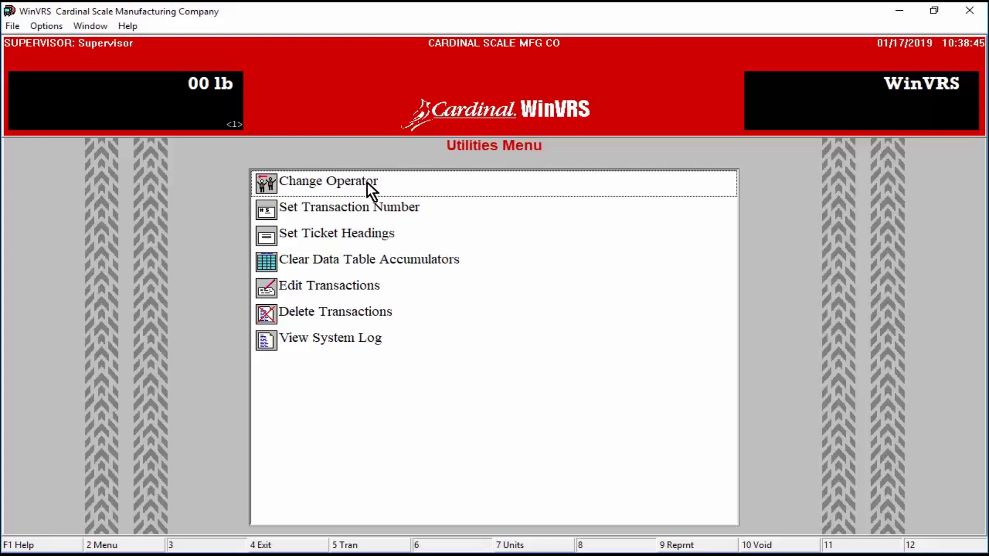
double_click(390, 206)
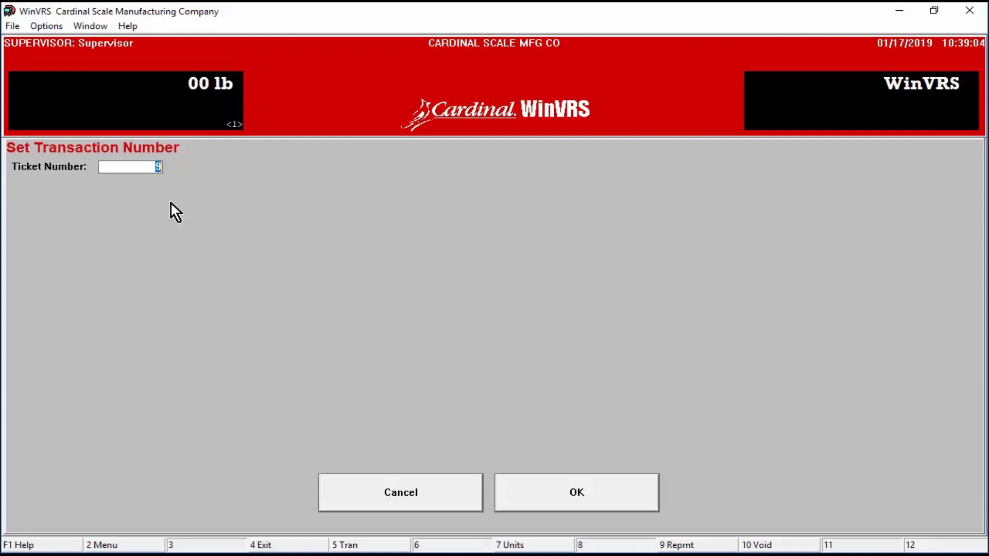
left_click(610, 488)
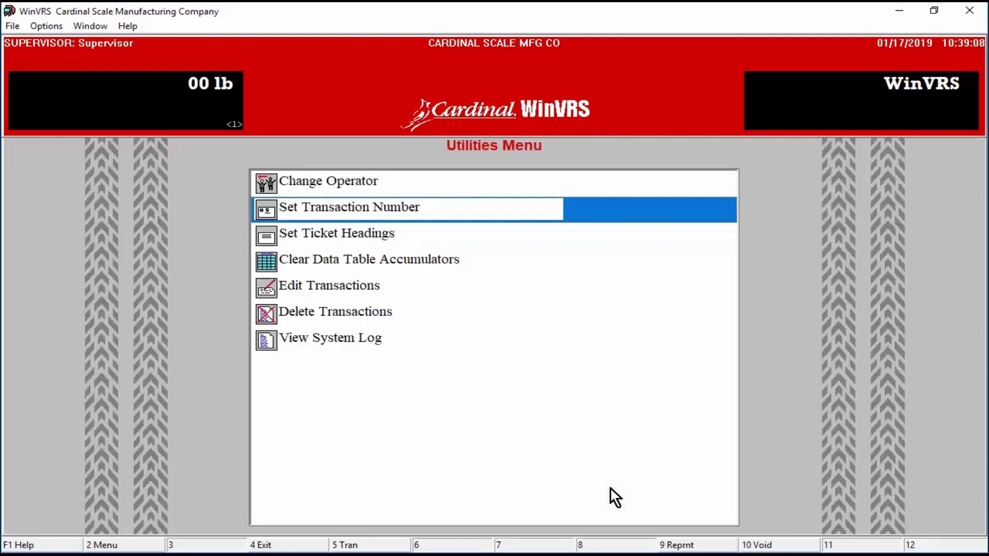
double_click(363, 230)
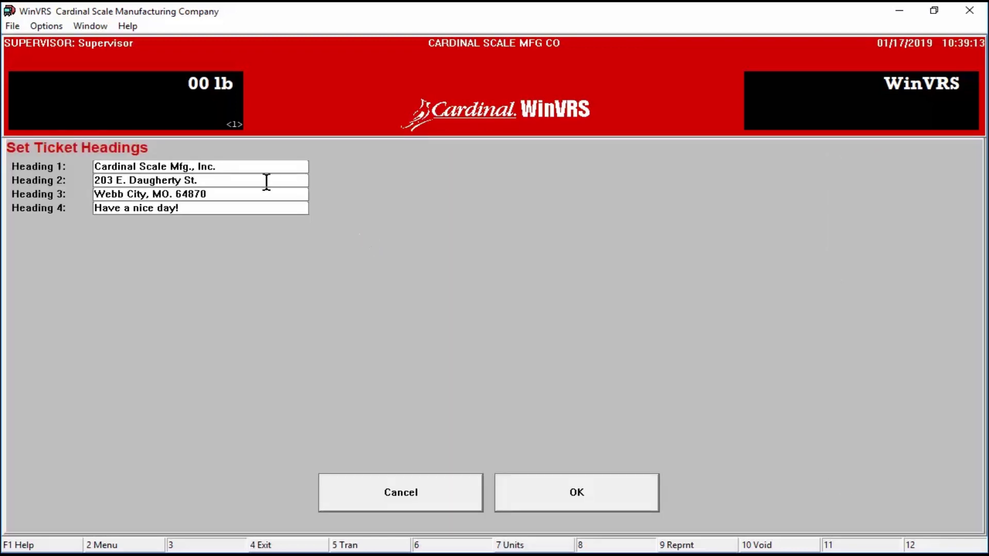
left_click_drag(226, 169, 94, 167)
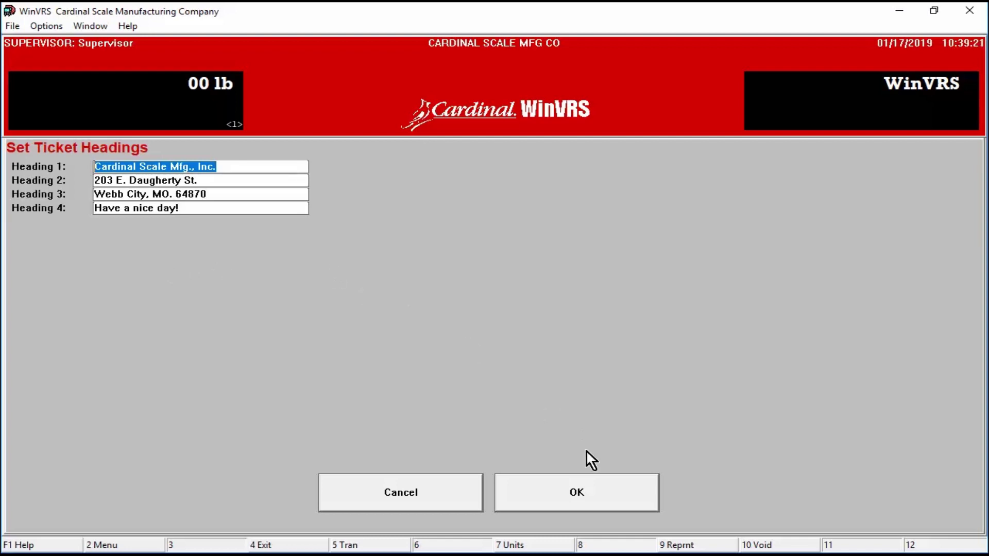
left_click(587, 491)
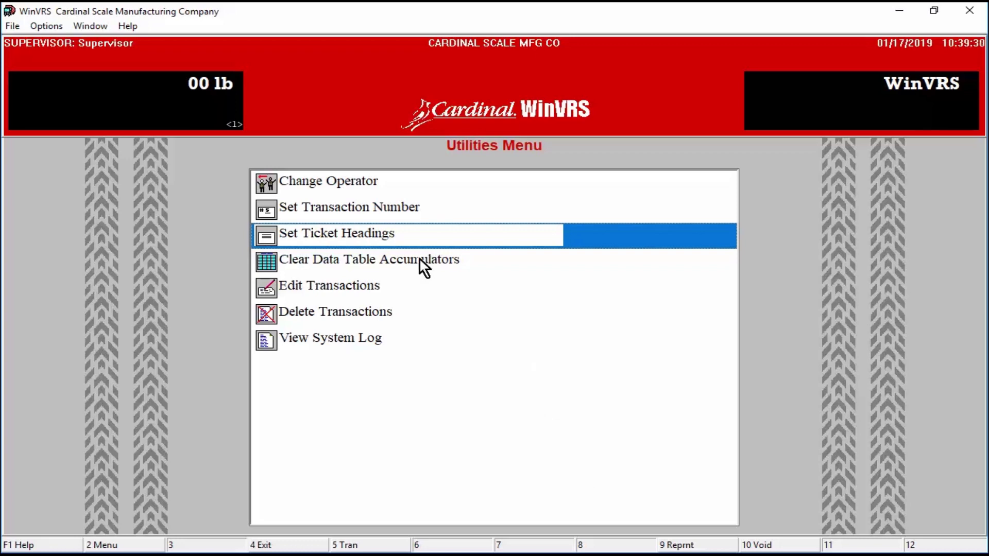
double_click(420, 257)
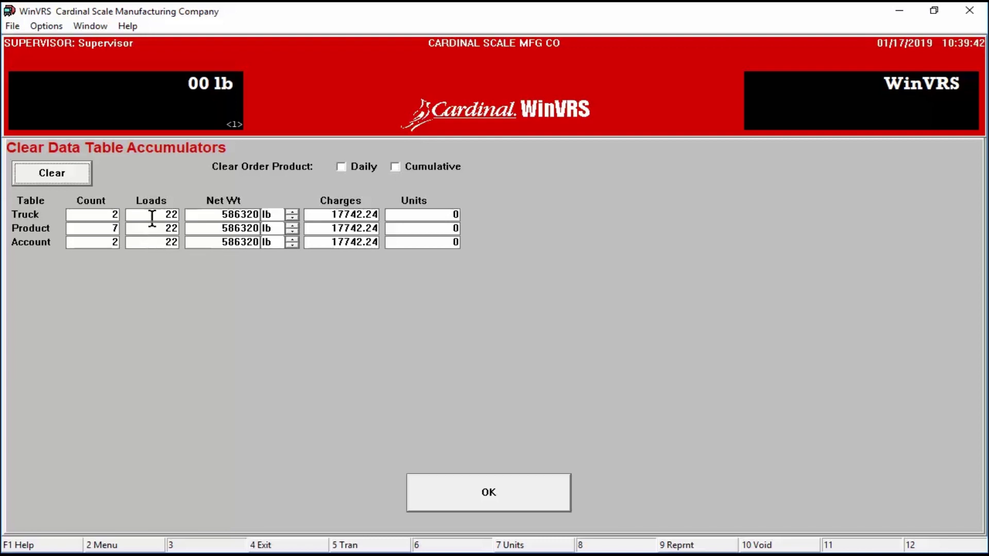
left_click(152, 216)
left_click_drag(221, 214, 256, 215)
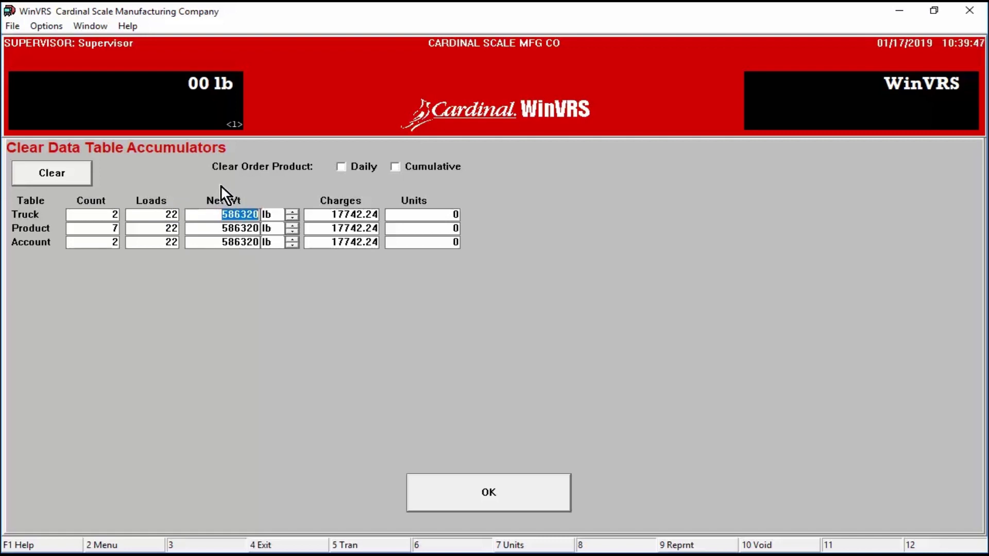
left_click(492, 485)
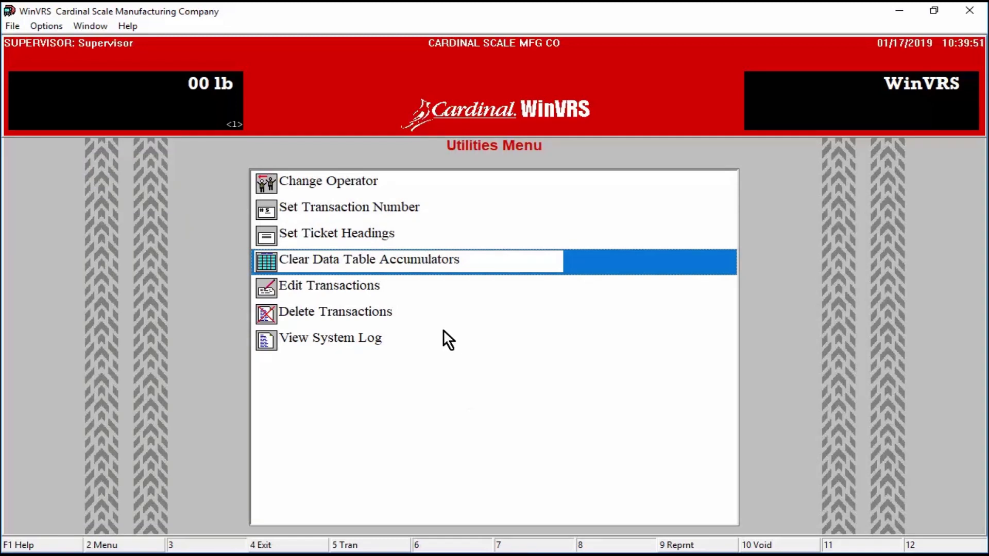
Step: Tick Void on transaction 7 in Edit Transactions, save it, and close the transaction list
double_click(357, 284)
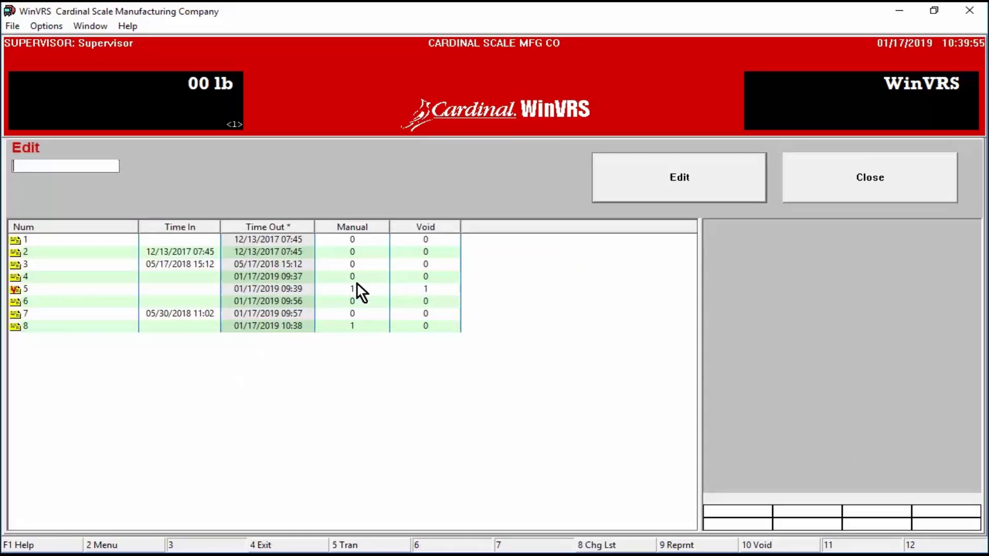
left_click(91, 314)
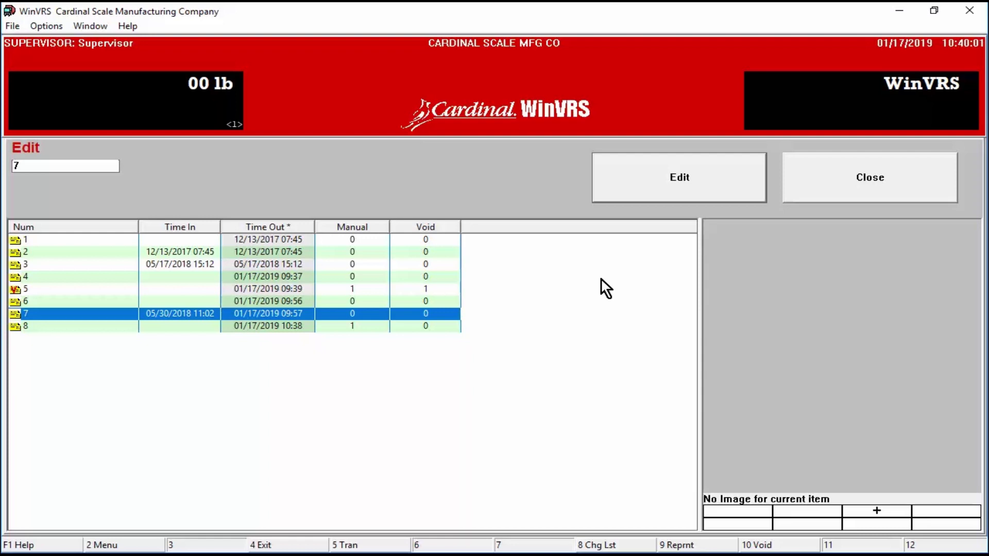
left_click(641, 189)
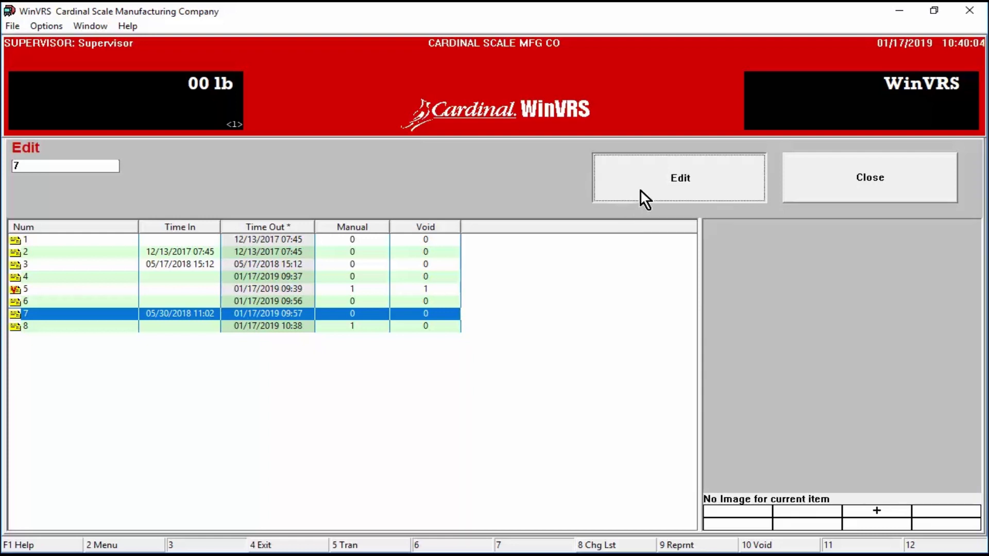
double_click(108, 190)
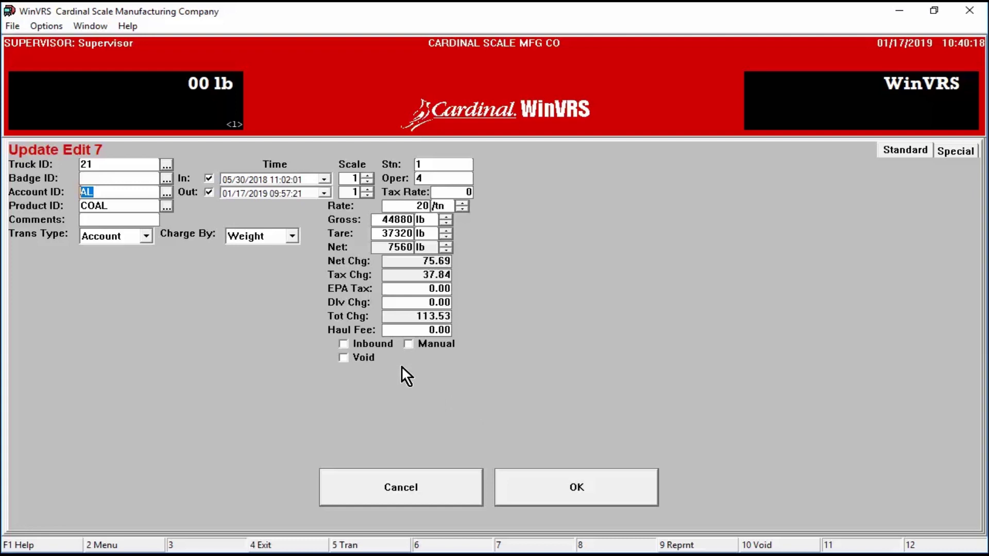
left_click(343, 357)
left_click(559, 488)
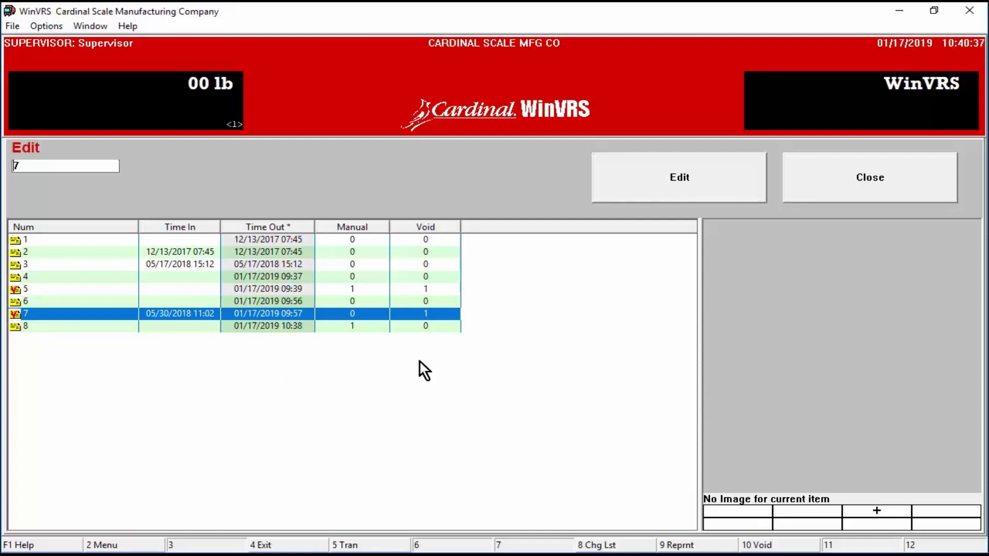
left_click(874, 174)
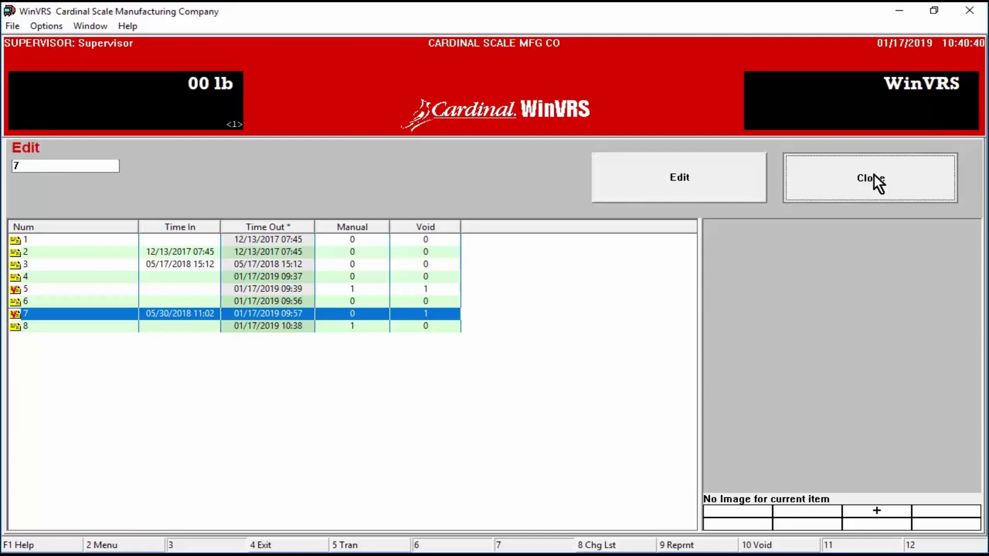
left_click(873, 174)
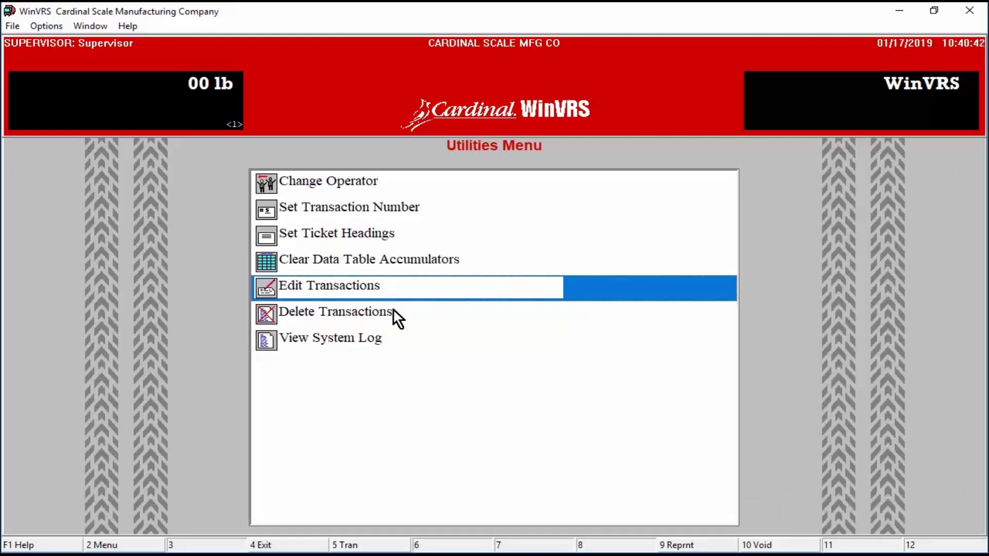
left_click(372, 309)
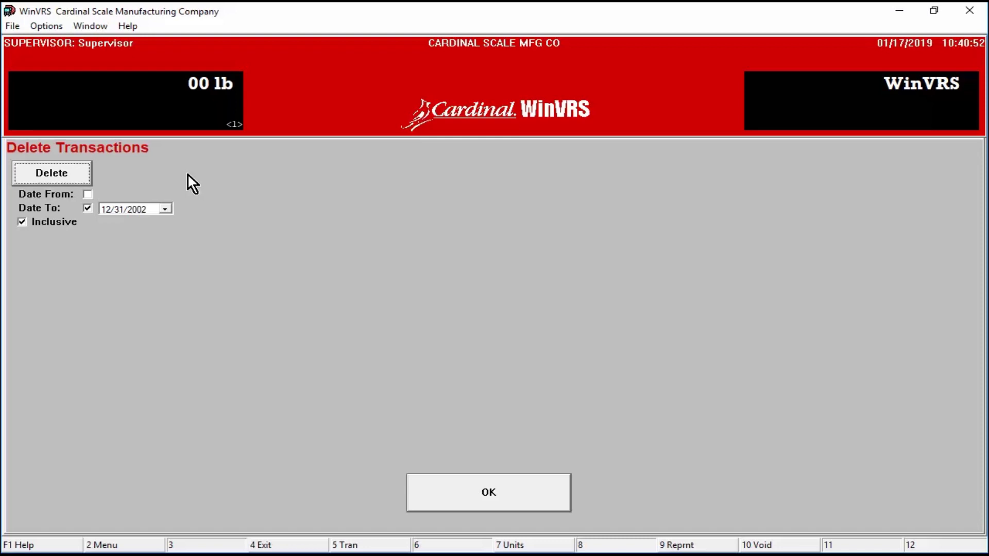
left_click(87, 195)
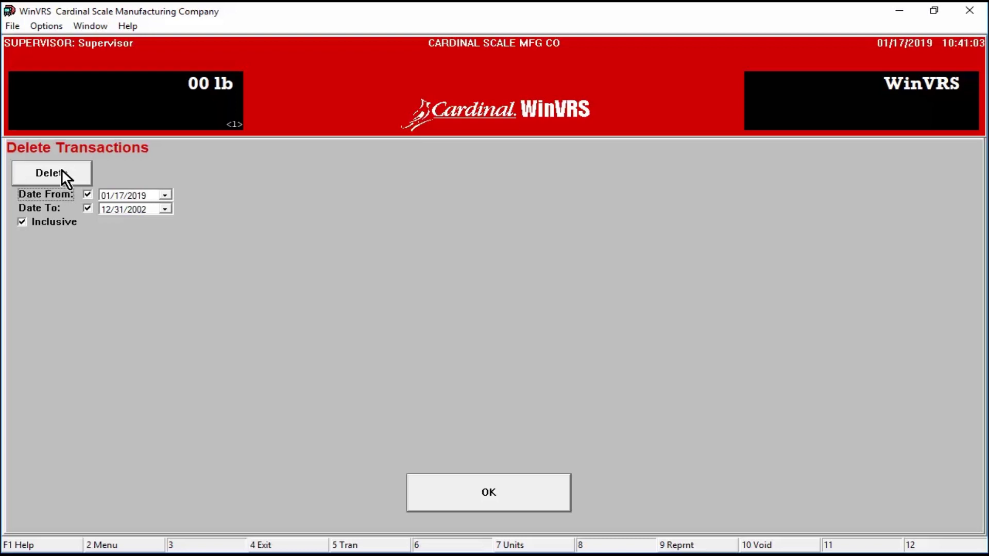
left_click(497, 483)
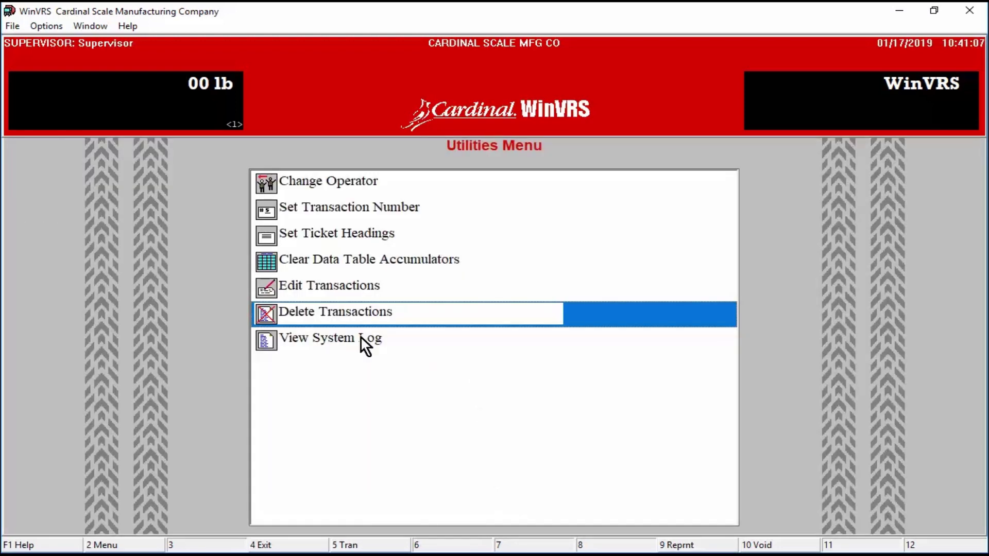
double_click(360, 337)
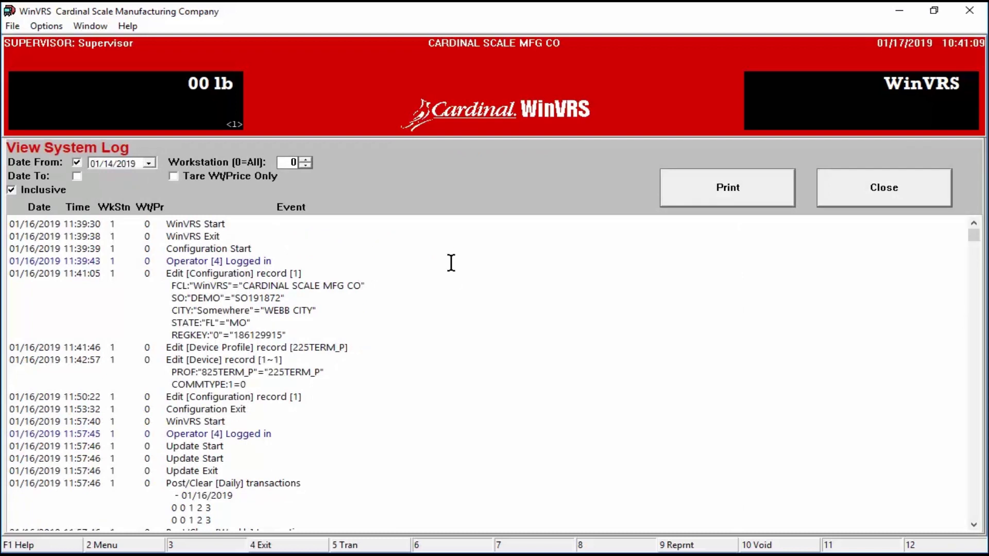
left_click(76, 175)
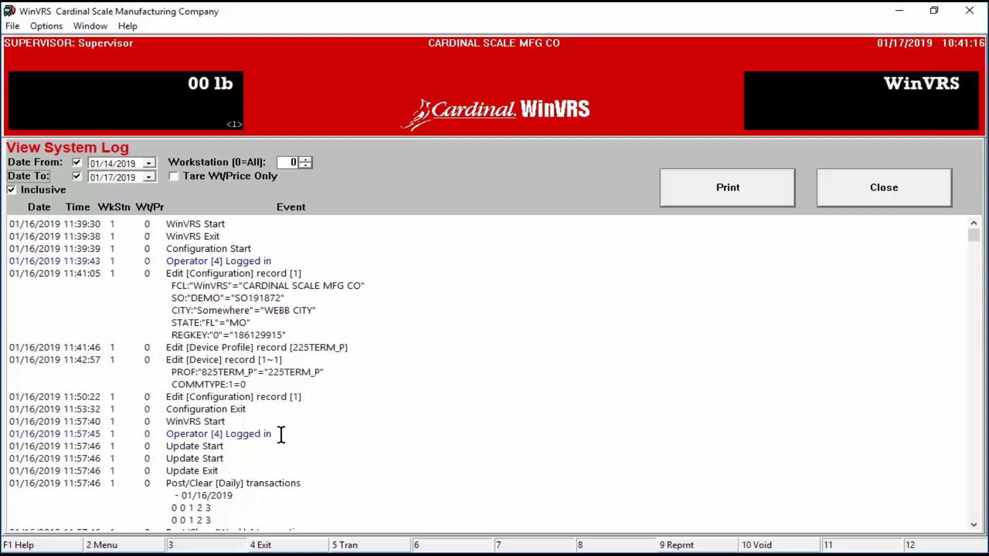
left_click_drag(281, 434, 128, 457)
mouse_move(174, 434)
left_mouse_down()
mouse_move(274, 435)
mouse_move(161, 448)
left_mouse_up()
scroll(384, 479, "down", 1)
scroll(382, 451, "down", 2)
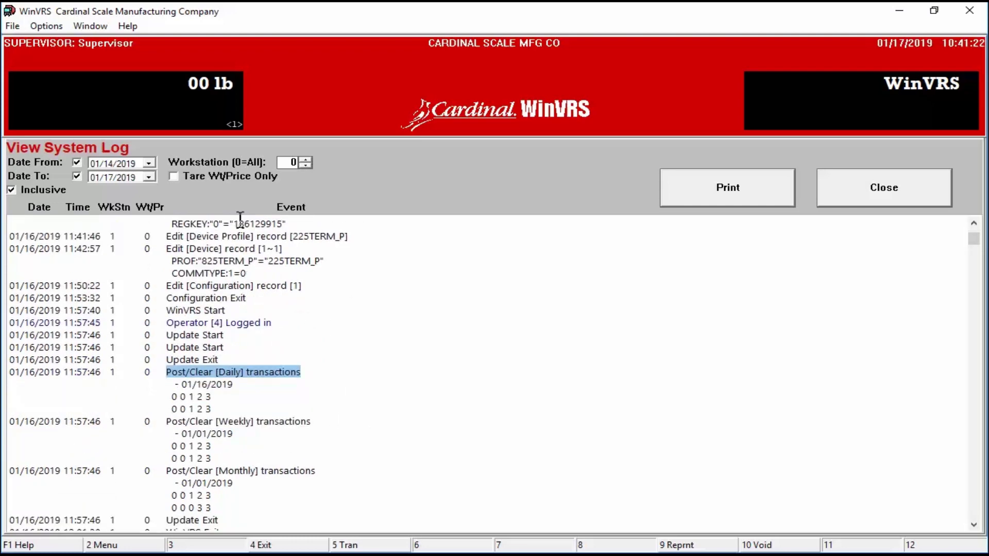
left_click(904, 196)
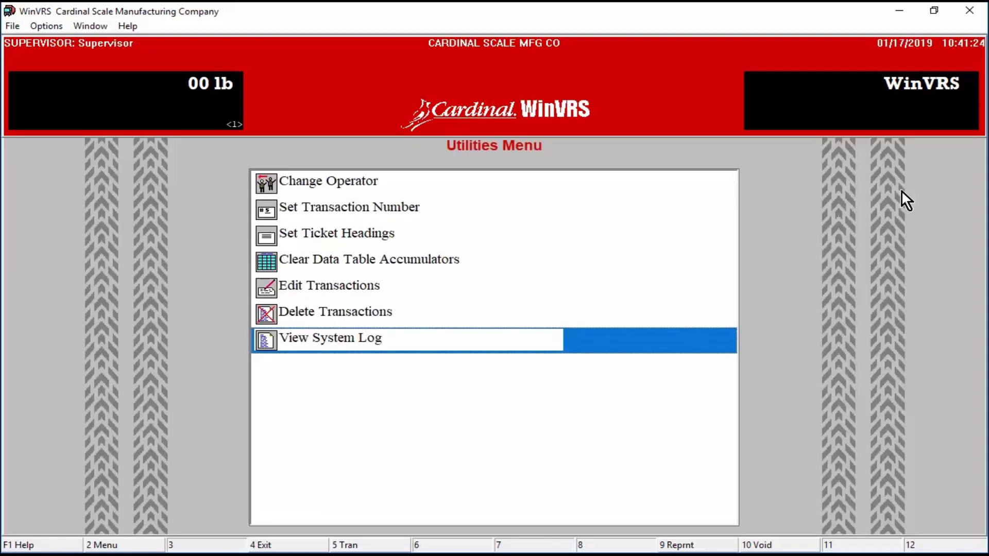
Step: Open Daily, Weekly Processing, keep Daily with Date From and Date To enabled, then exit
left_click(138, 545)
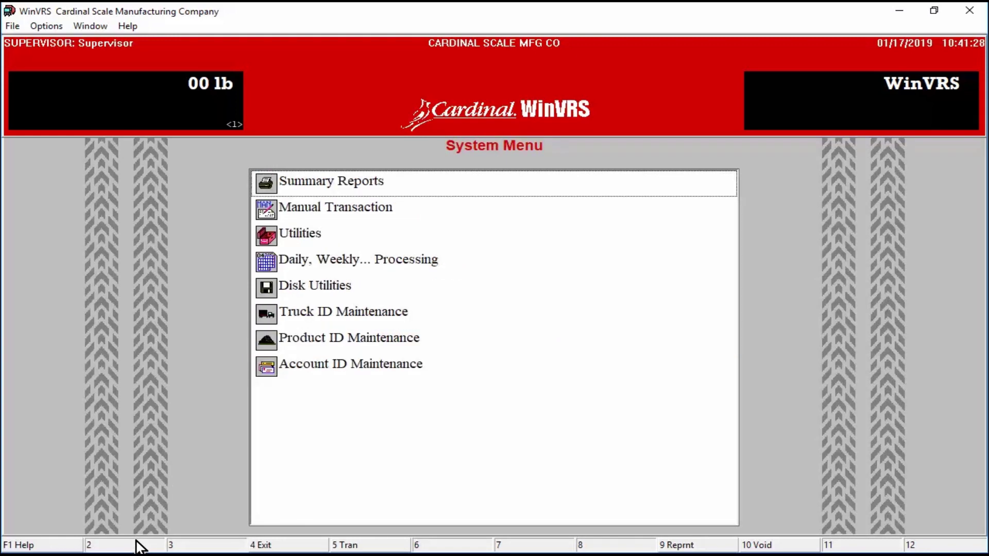
double_click(395, 260)
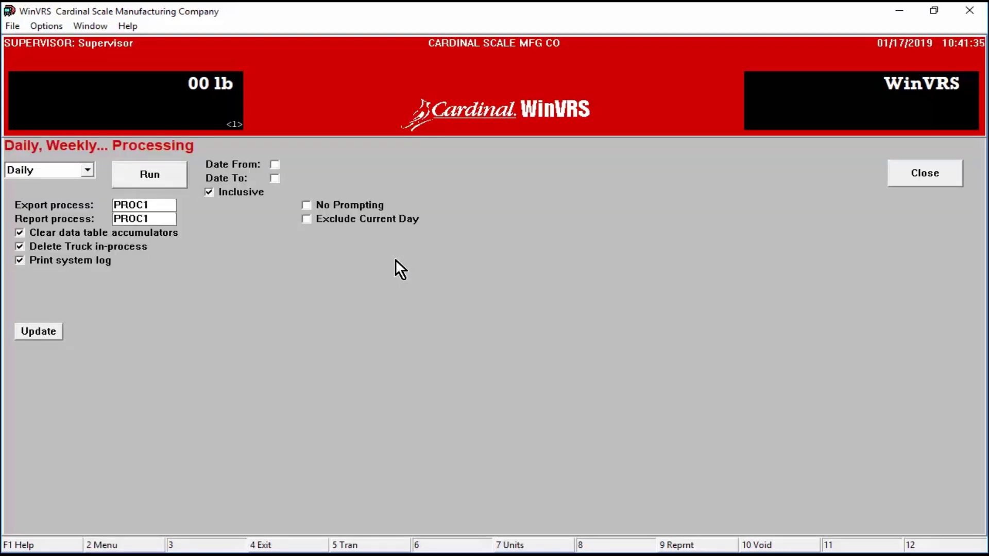
left_click(87, 170)
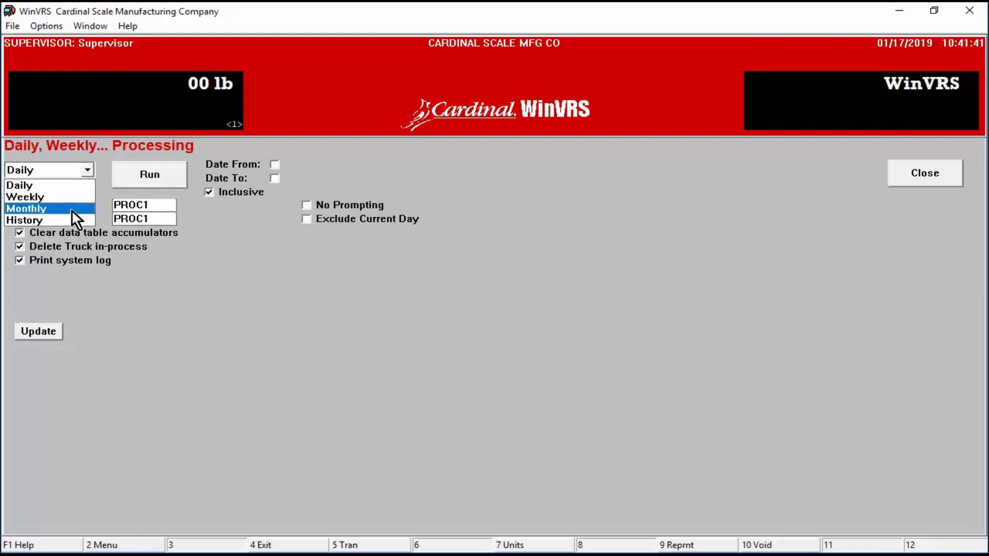
left_click(73, 184)
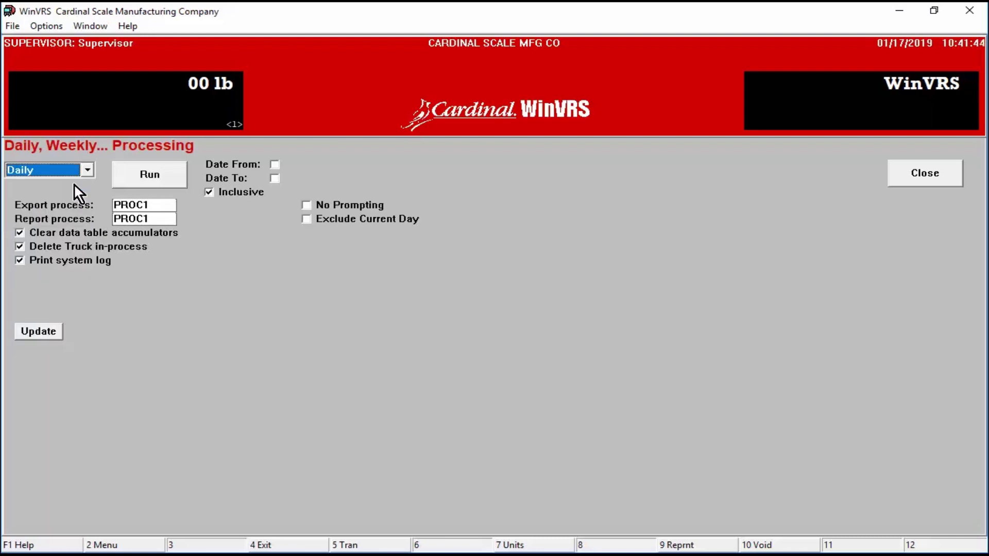
left_click(275, 165)
left_click(276, 178)
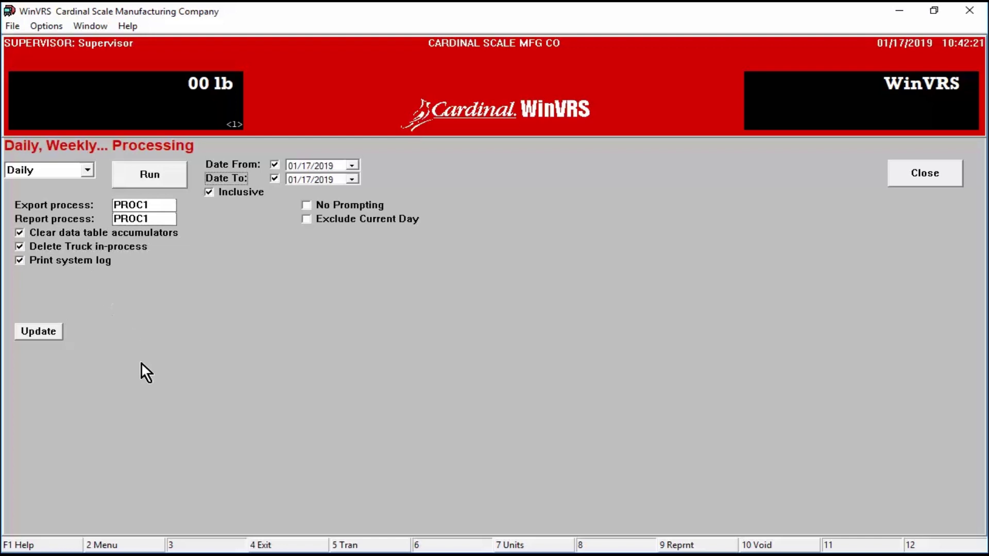
left_click(132, 545)
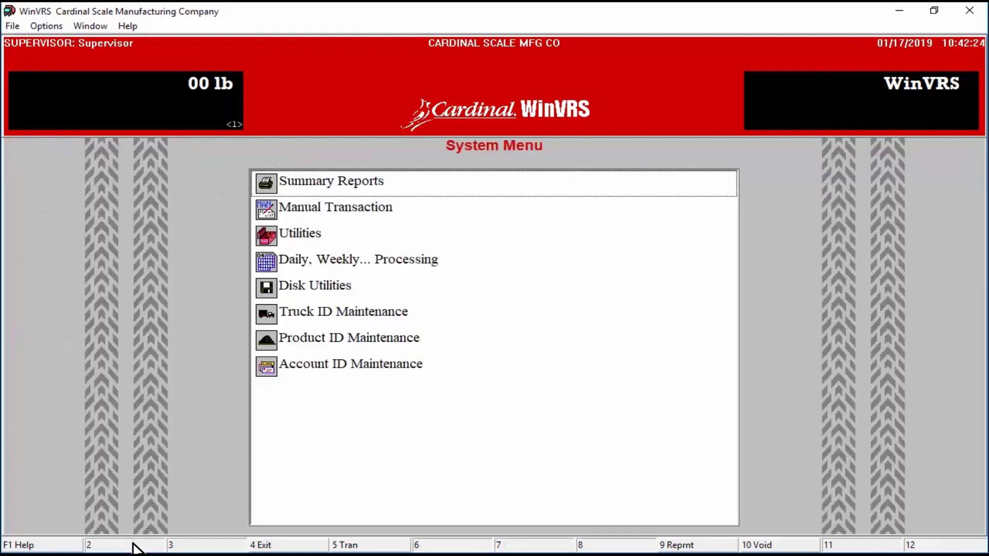
Step: Load report process PROC1 (Truck Summary and Account Detail Summary), then go back to the System Menu
left_click(363, 181)
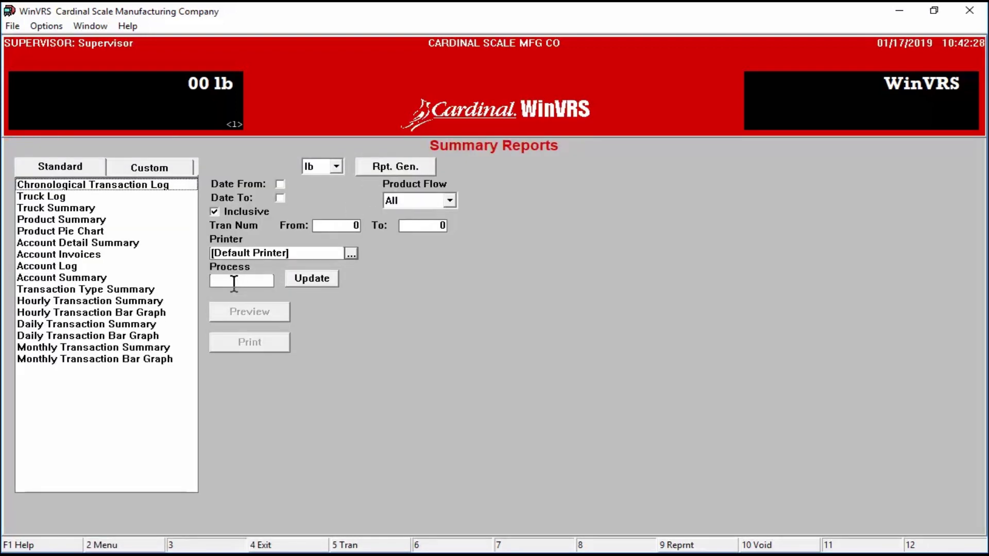
left_click(236, 284)
type("P")
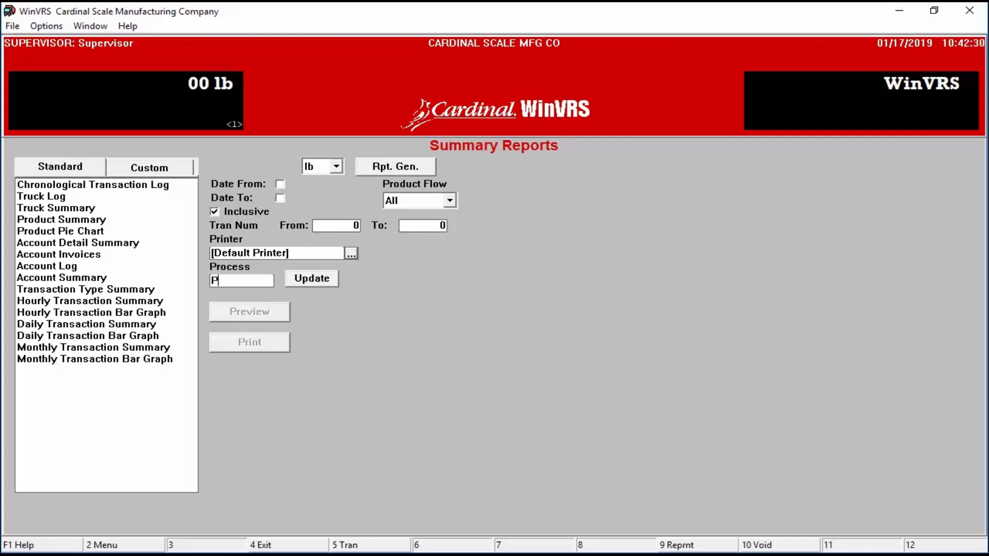
type("ROC1")
left_click(317, 277)
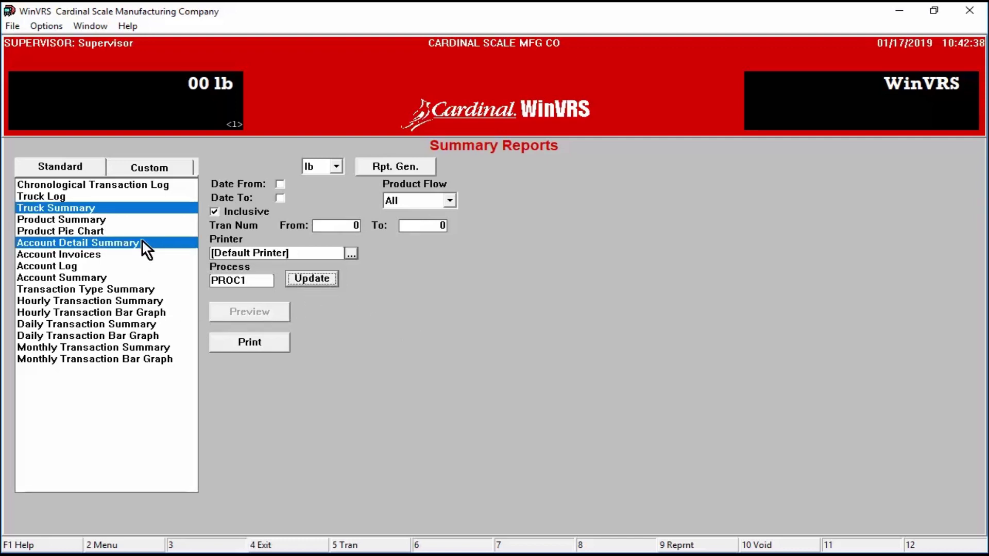
left_click(144, 206)
left_click(126, 546)
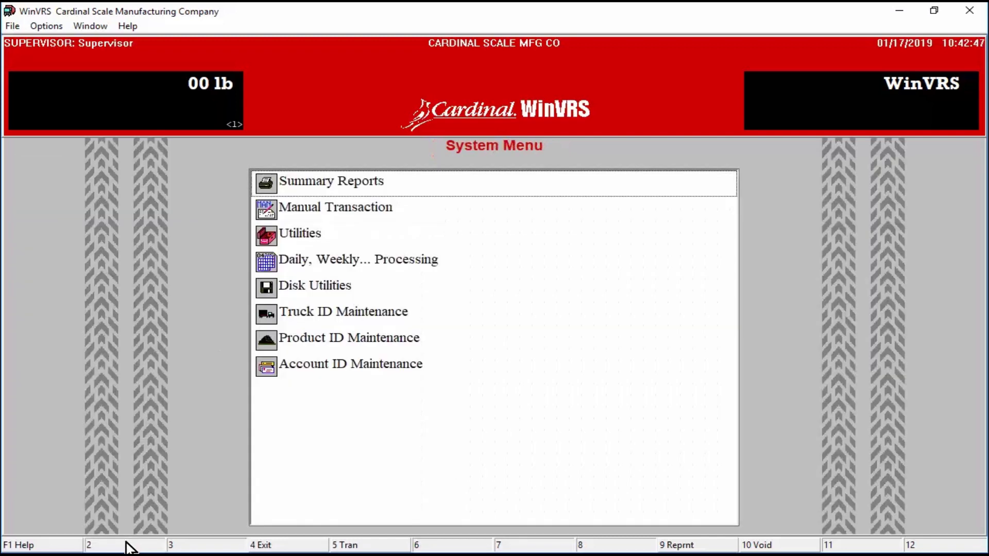
left_click(354, 259)
left_click(355, 259)
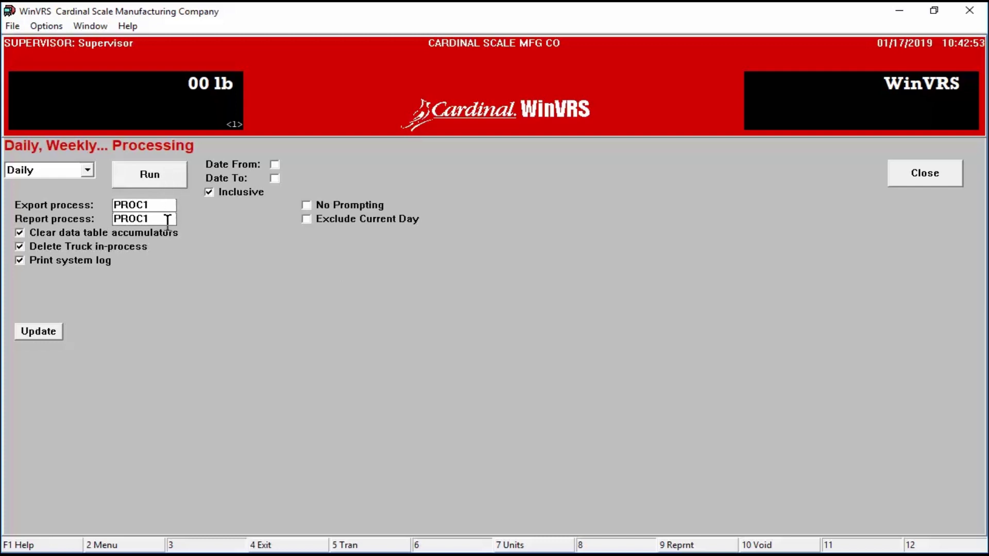
double_click(149, 219)
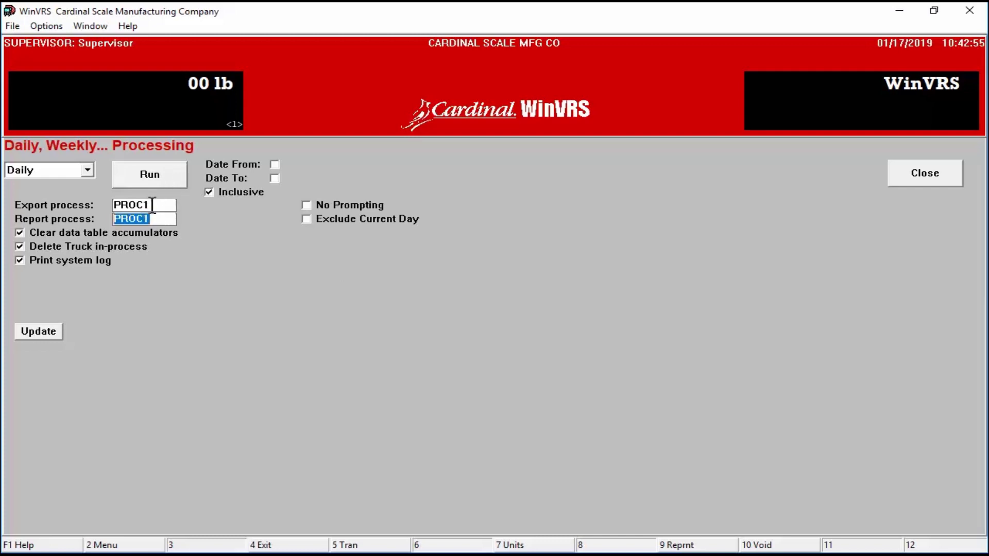
left_click(151, 205)
left_click_drag(152, 205, 97, 204)
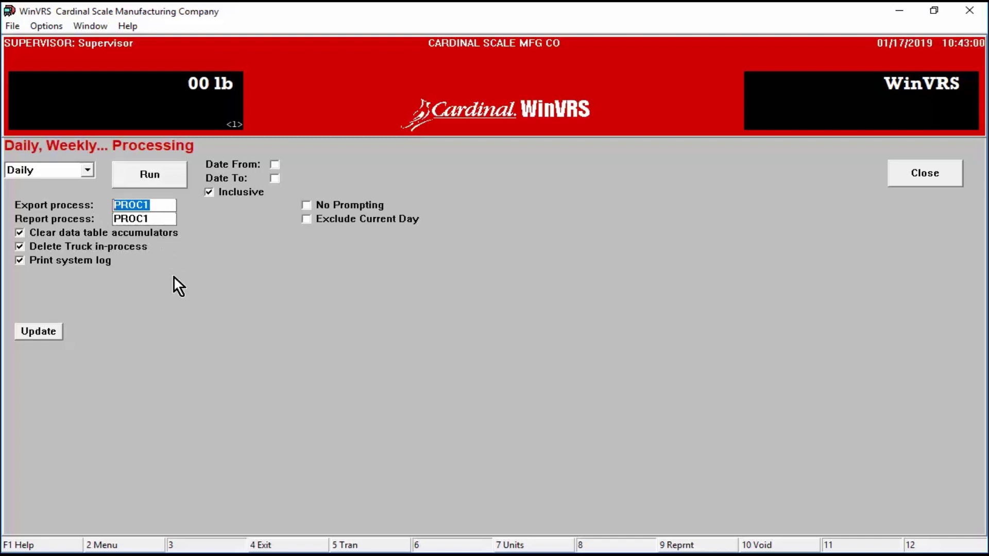
left_click(115, 544)
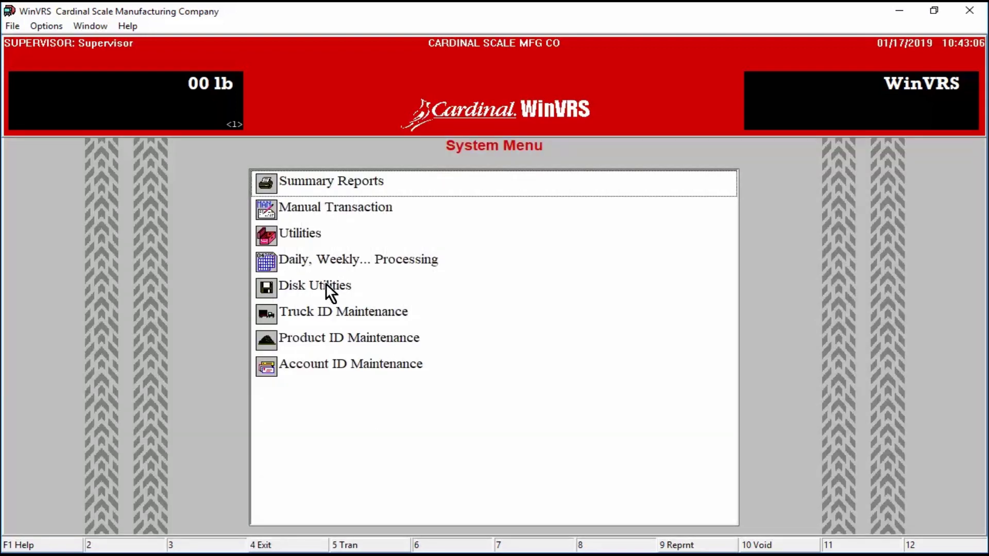
left_click(326, 282)
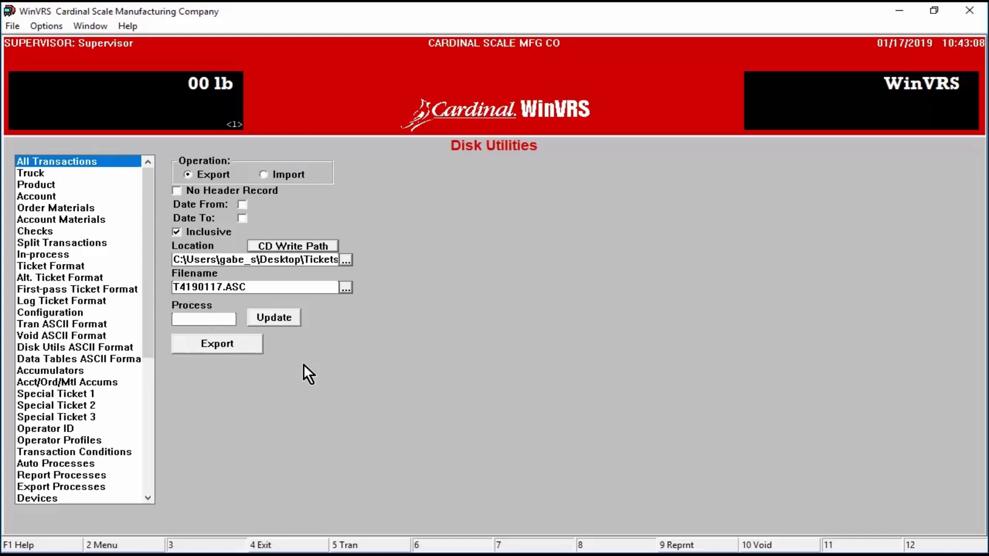
type("PROC1")
left_click(277, 317)
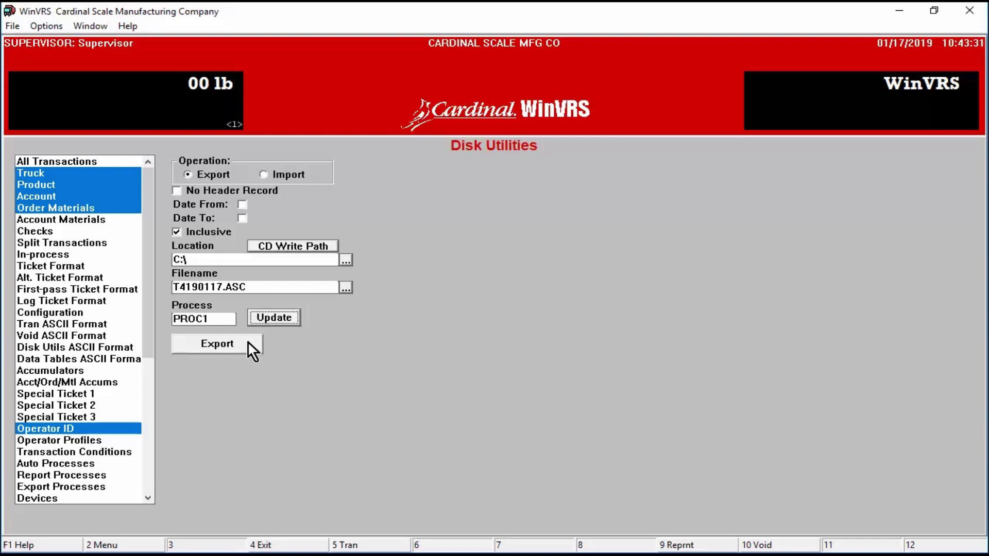
left_click(143, 545)
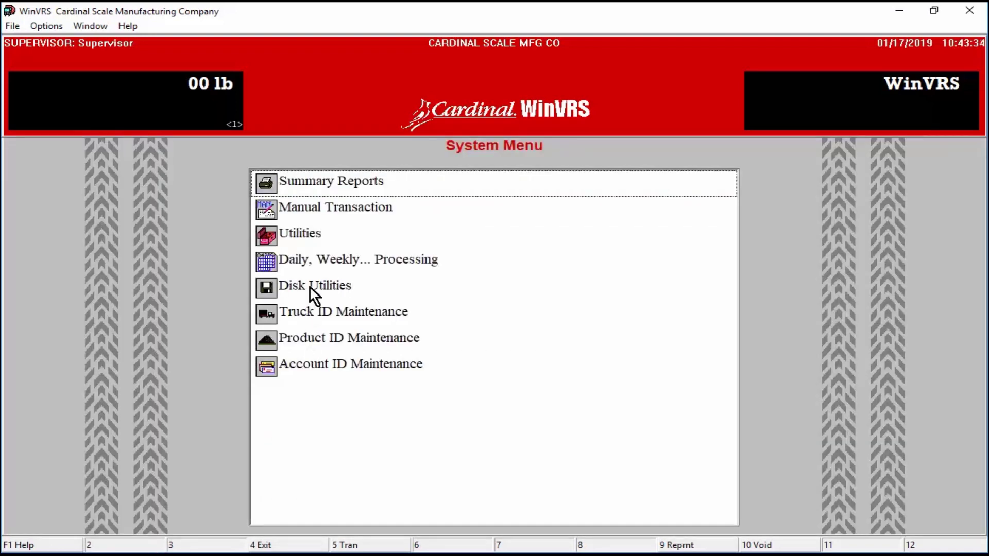
Step: Set up an import into Alt. Ticket Format, deleting existing records, from the Desktop\Tickets folder
double_click(310, 285)
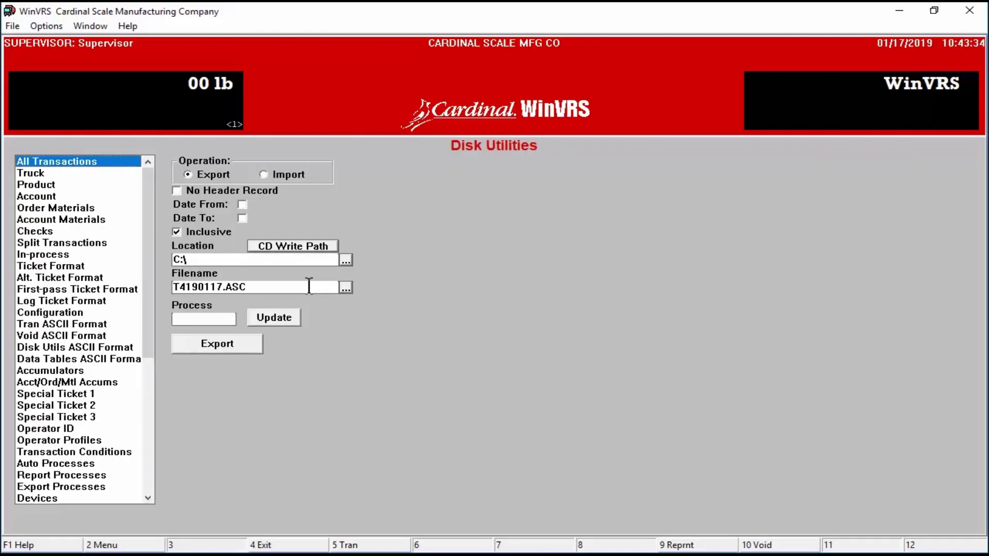
left_click(262, 173)
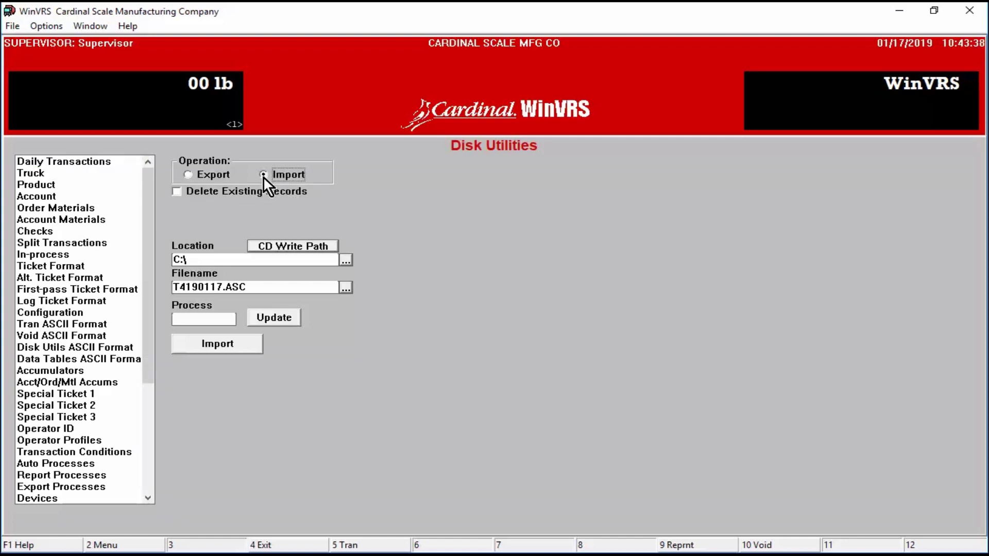
left_click(174, 191)
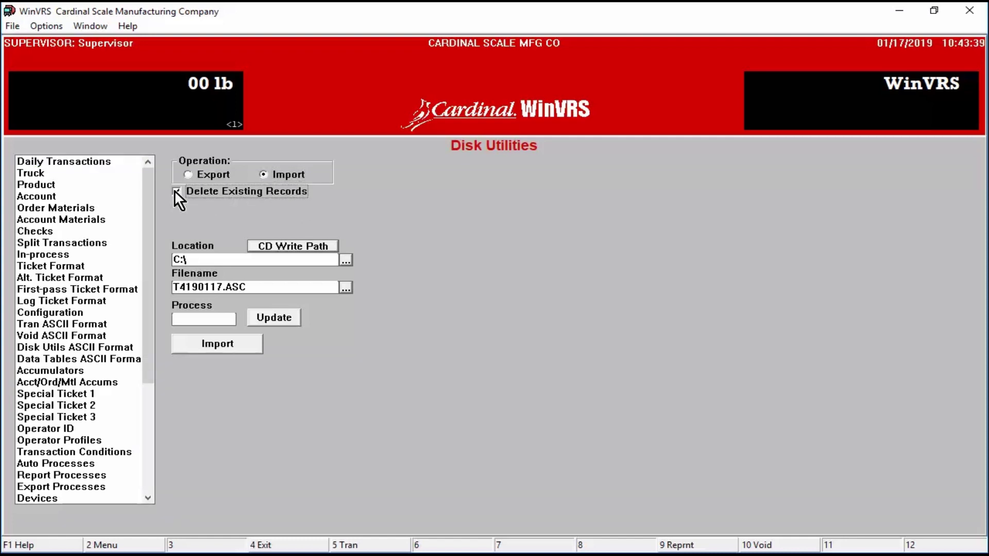
left_click(89, 273)
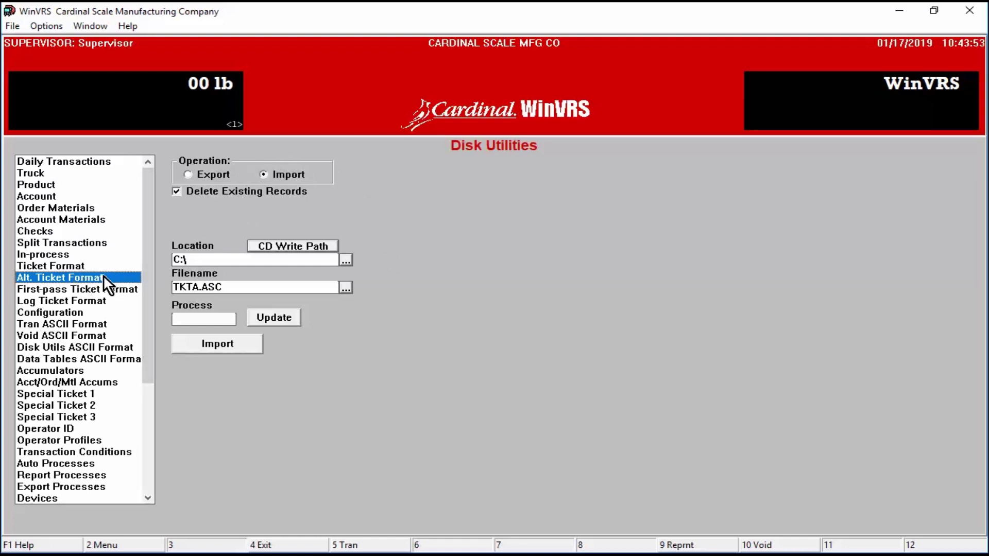
left_click(344, 260)
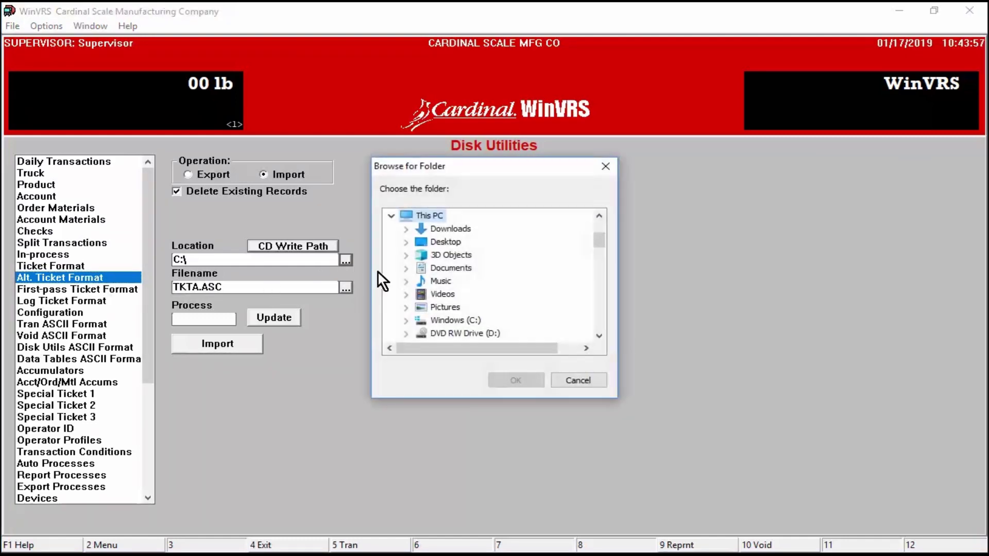
double_click(440, 241)
scroll(487, 293, "down", 5)
scroll(487, 295, "down", 5)
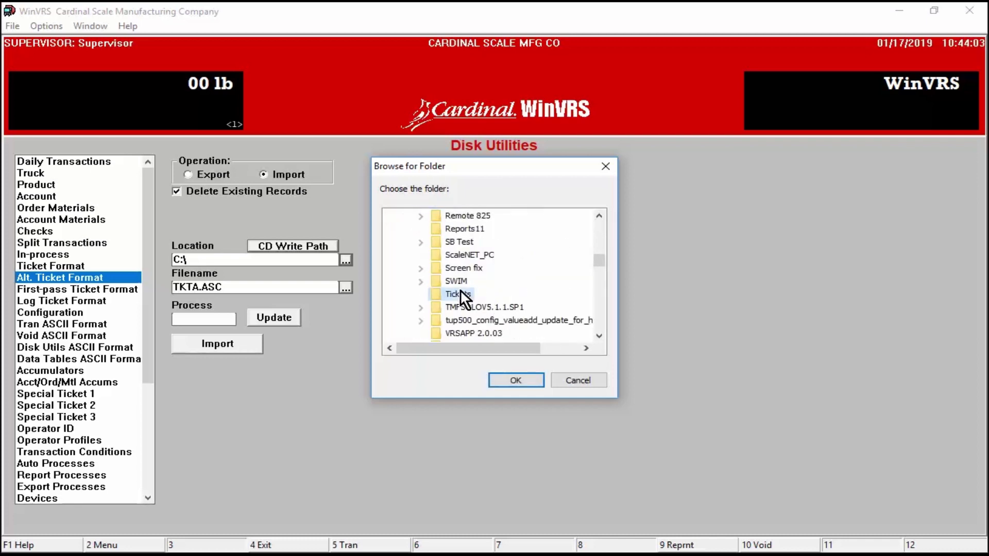
left_click(458, 293)
left_click(521, 379)
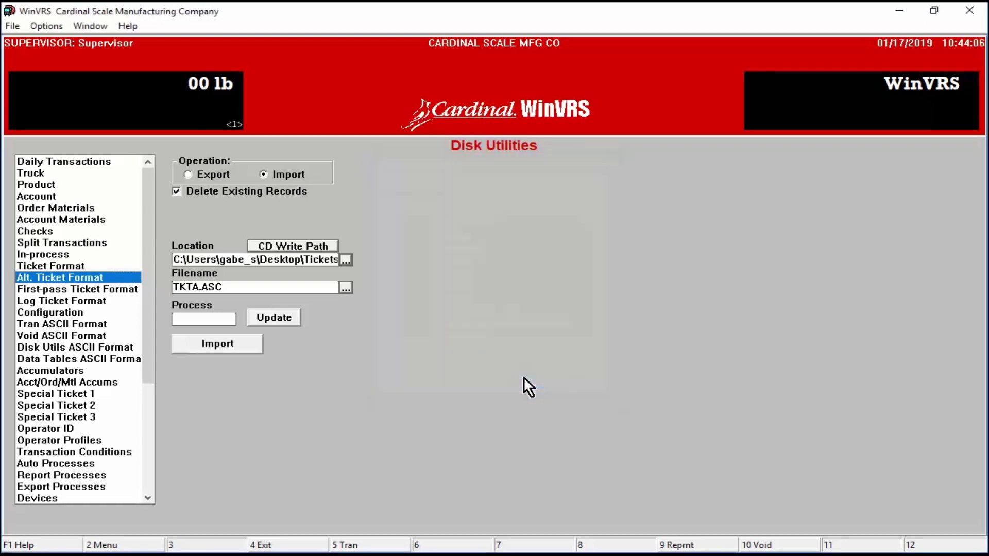
Step: Import TKT.ASC (85 records), then switch Disk Utilities back to exporting
left_click(346, 287)
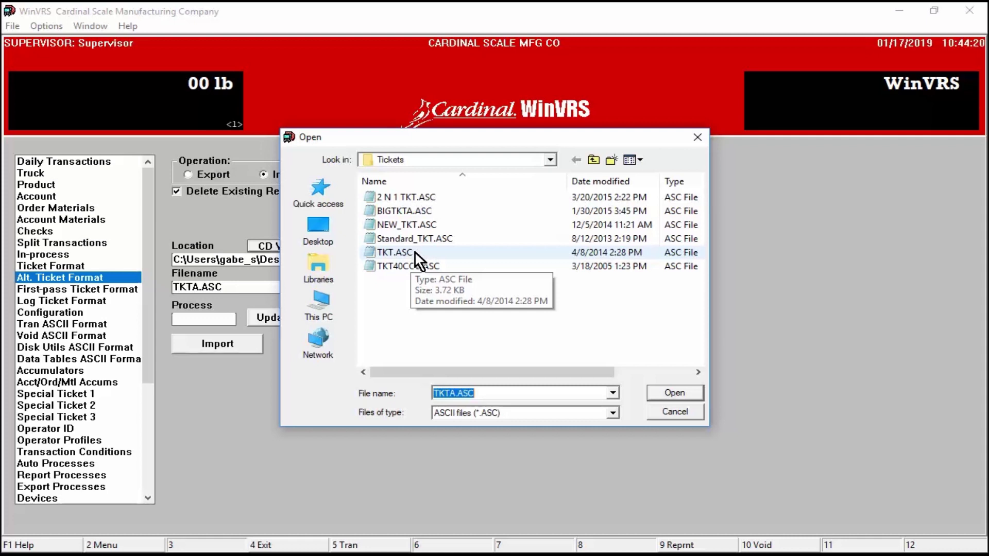
double_click(415, 251)
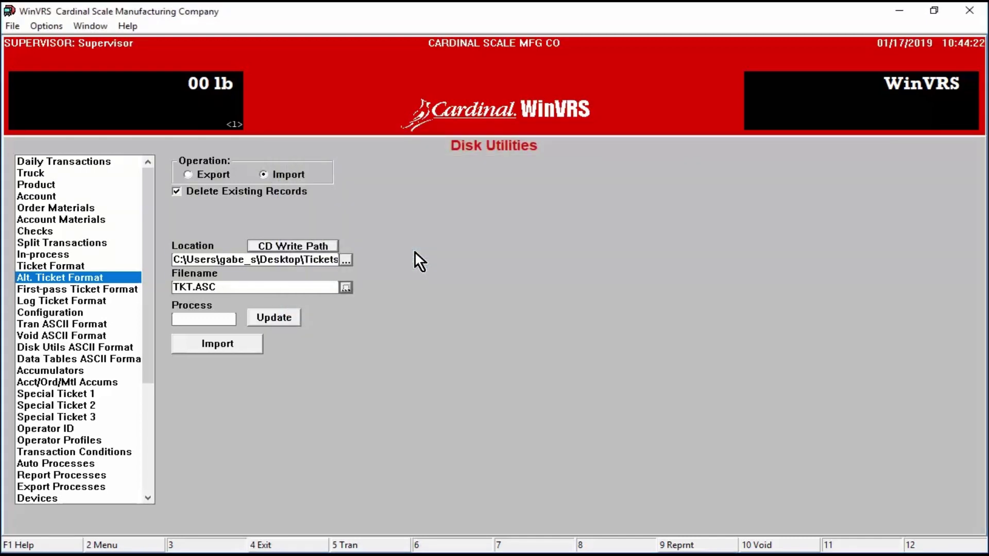
left_click(252, 340)
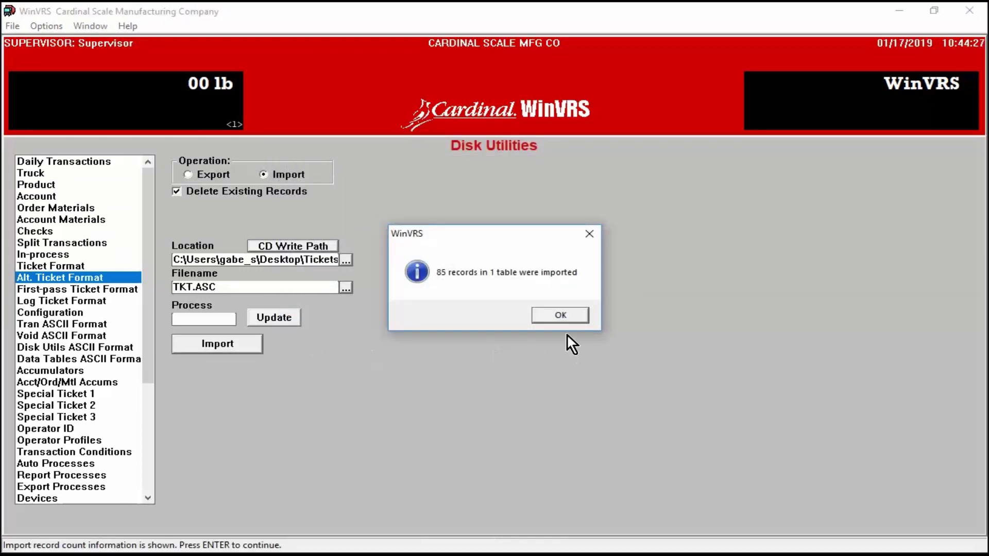
left_click(567, 312)
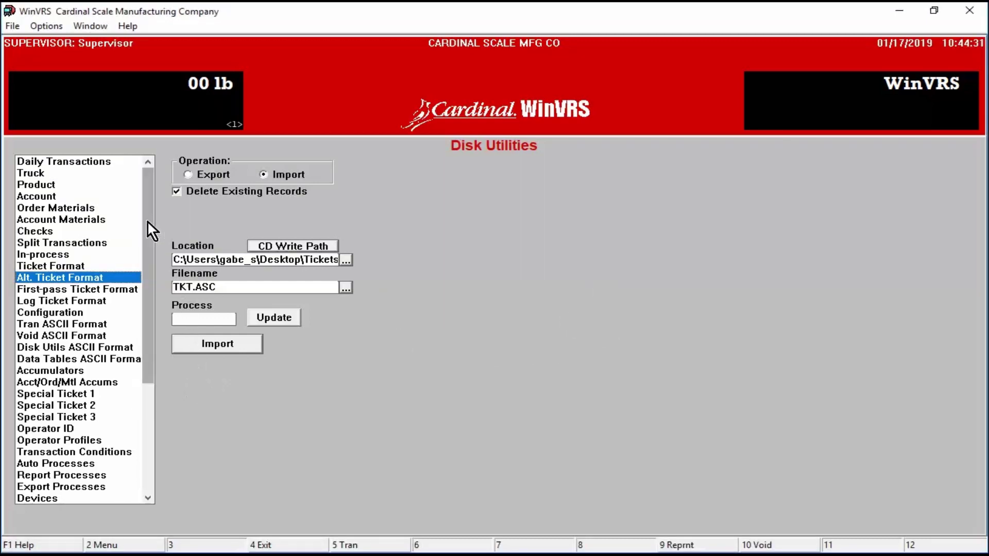
left_click(102, 162)
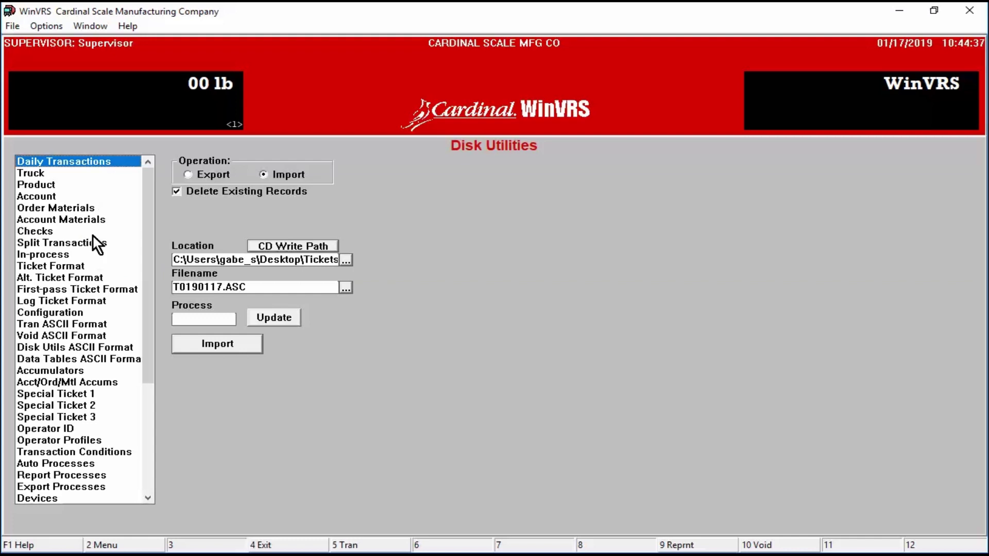
left_click(189, 175)
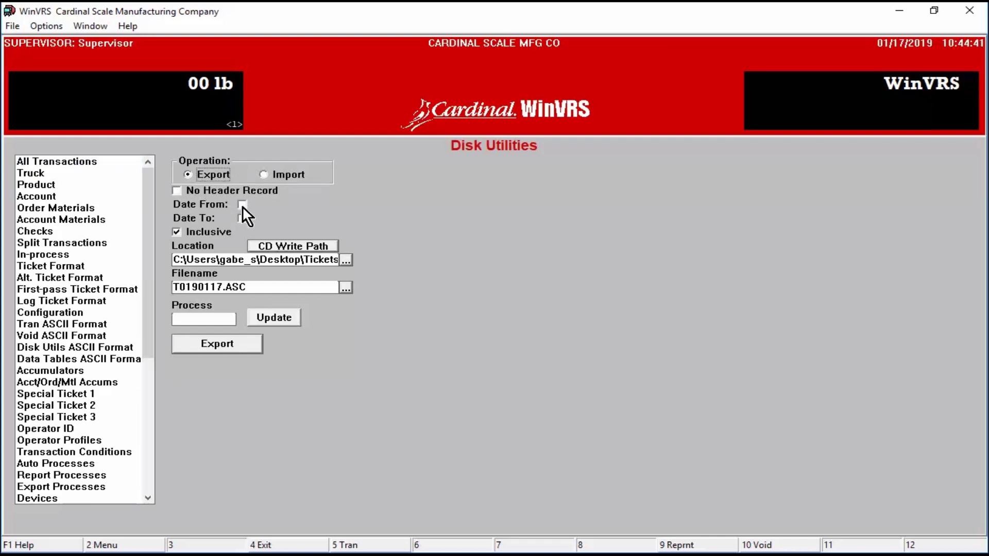
Step: Set the export location to the Desktop, choose All Transactions, and limit dates to 01/17/2019
left_click(345, 259)
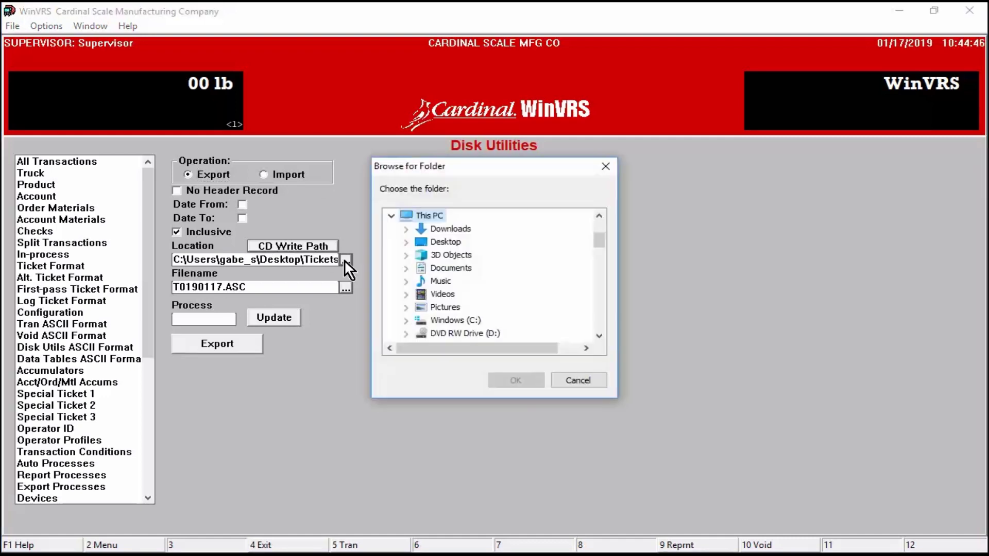
left_click(446, 240)
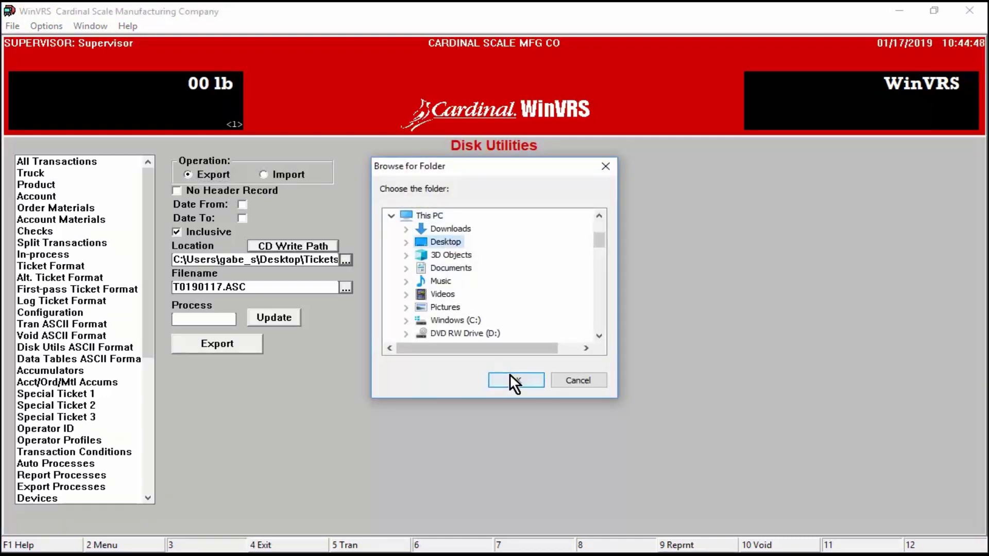
left_click(513, 380)
left_click_drag(249, 286, 166, 288)
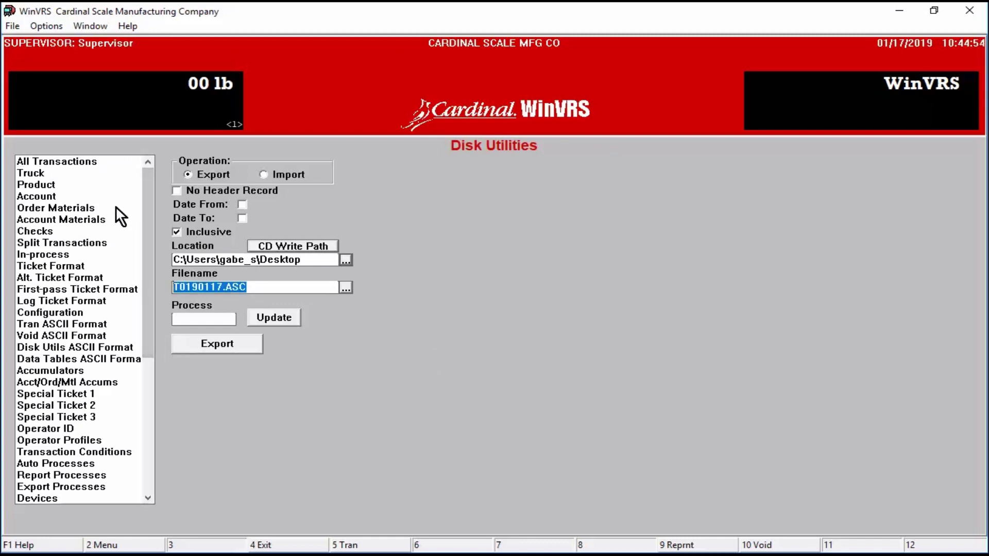
left_click(57, 160)
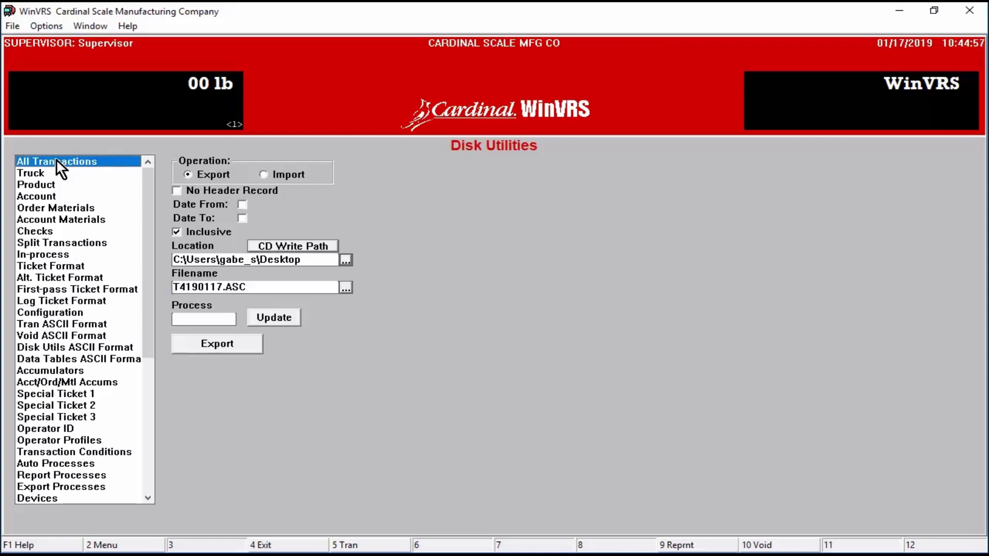
left_click(242, 205)
left_click(242, 218)
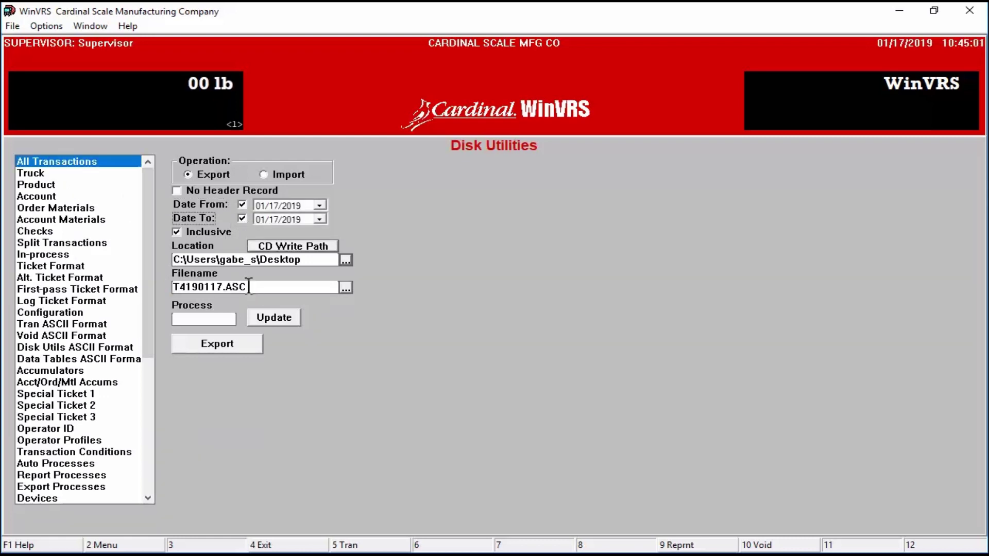
Step: Export to the file 'Week of.csv' and acknowledge the 5 records exported
left_click(244, 286)
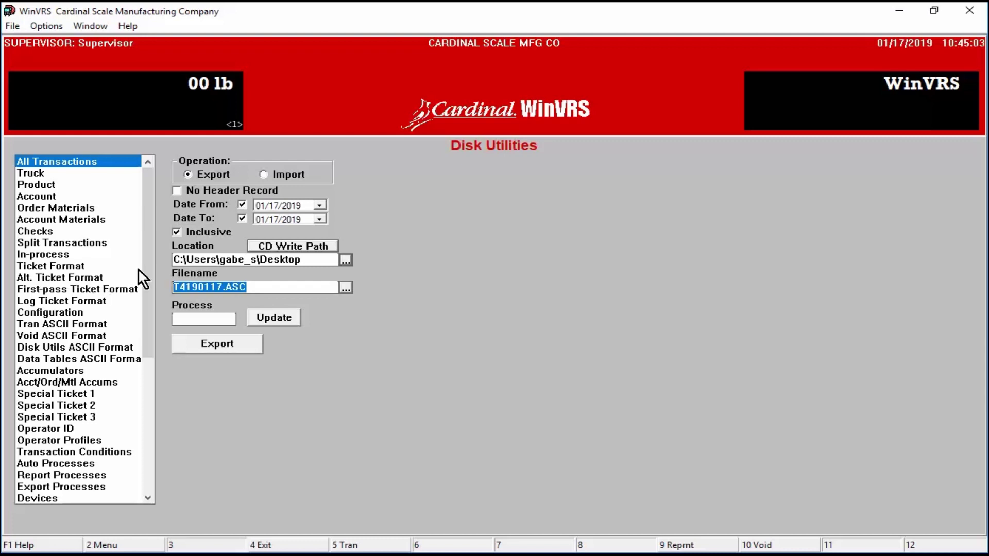
type("wEEK")
type(" af")
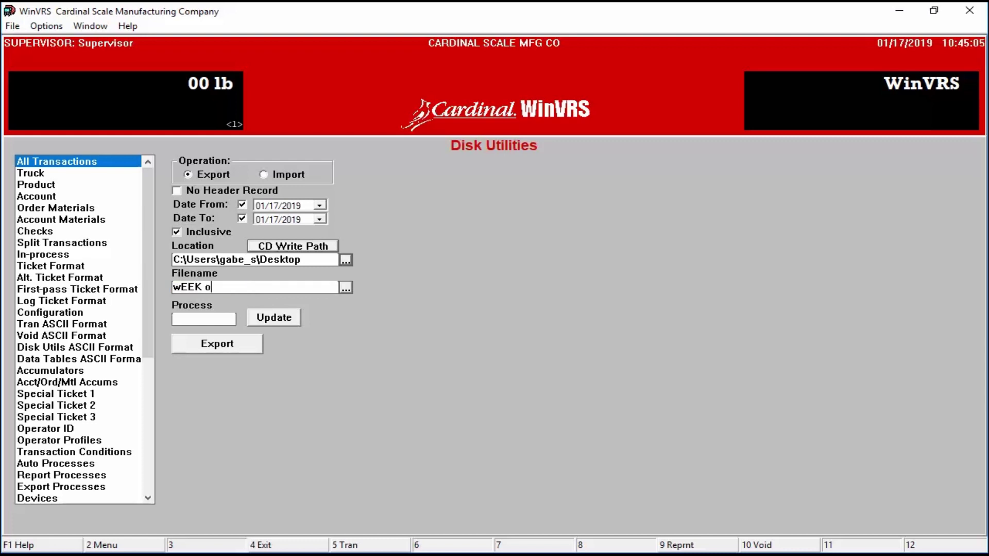
key("BackSpace")
key("BackSpace")
key("BackSpace")
key("BackSpace")
key("BackSpace")
key("BackSpace")
key("BackSpace")
type("Week of.csv")
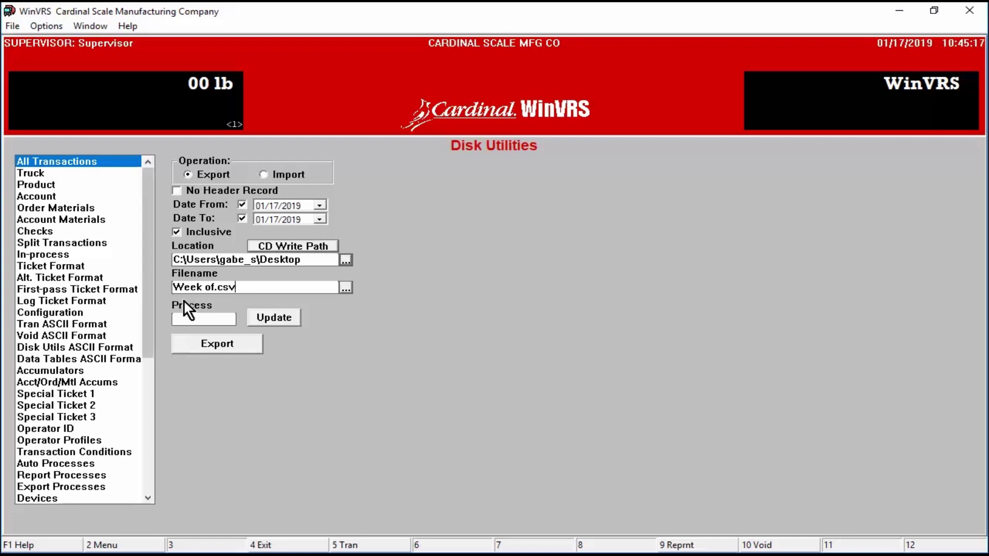
left_click(237, 349)
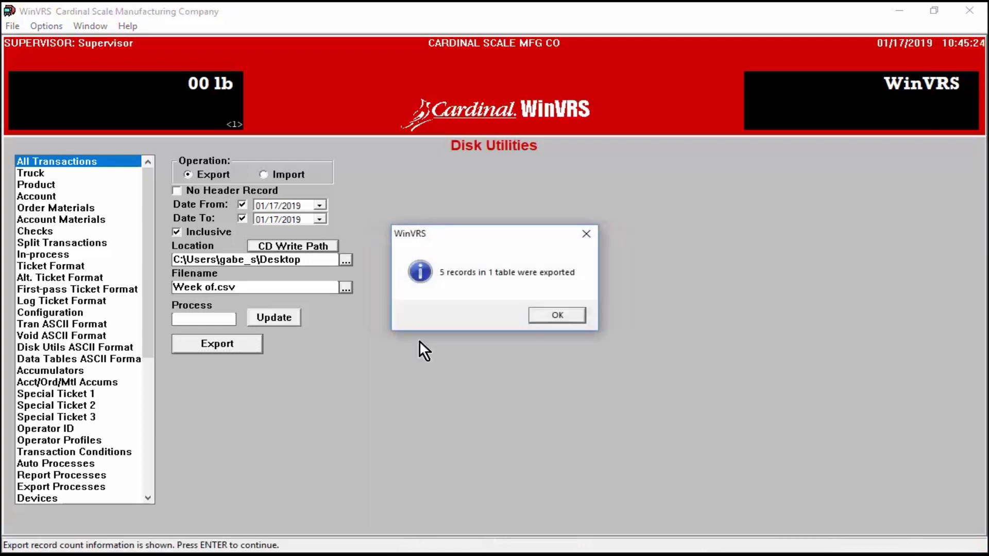
left_click(567, 317)
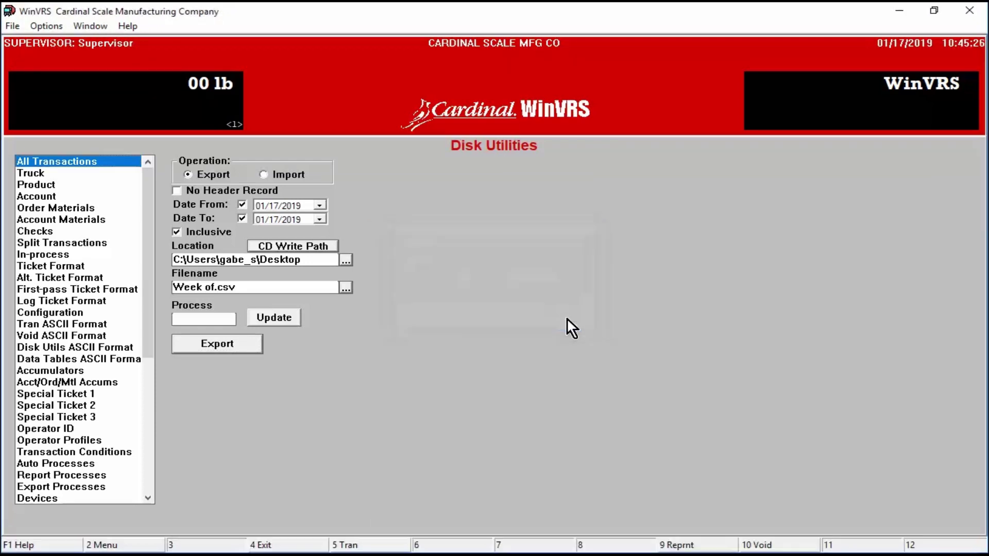
left_click(401, 555)
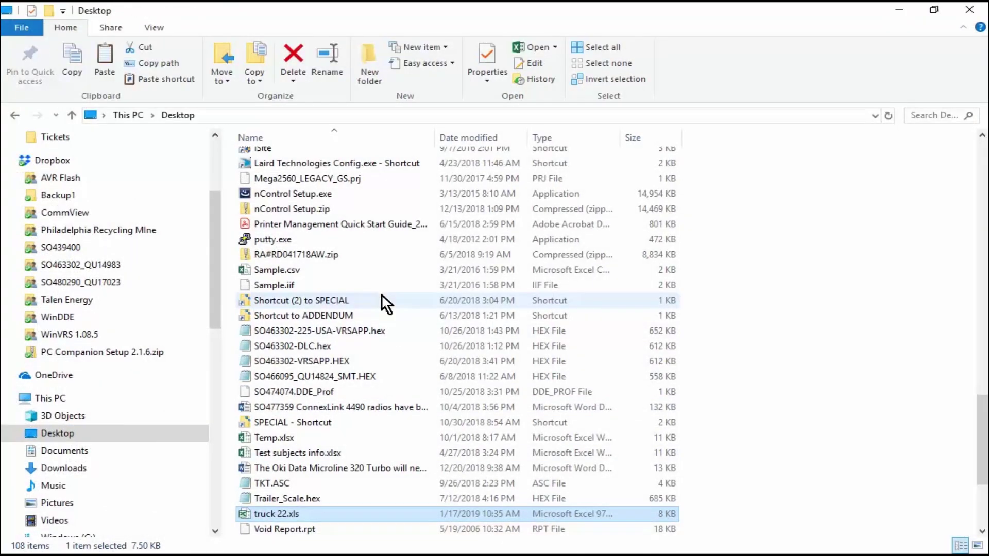
scroll(332, 202, "up", 20)
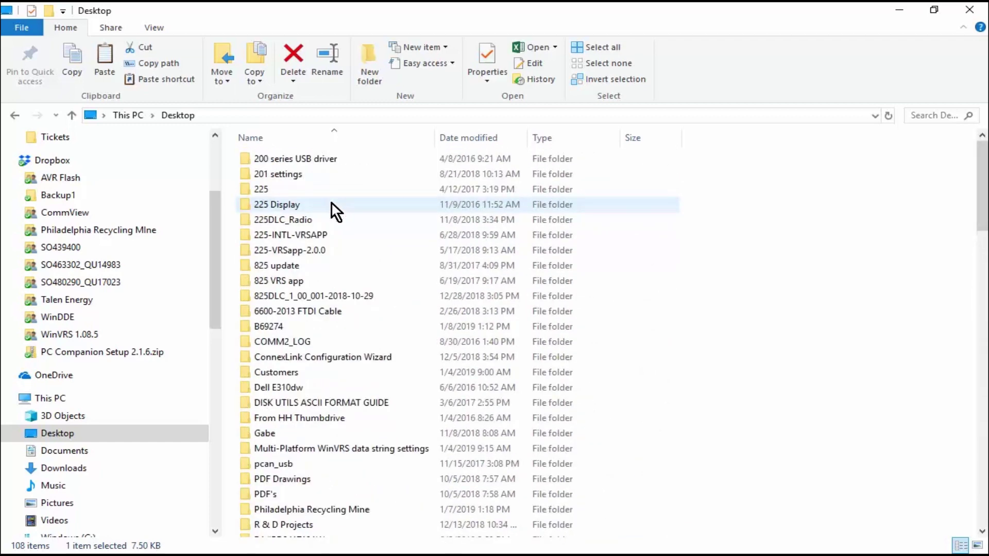
scroll(320, 367, "down", 15)
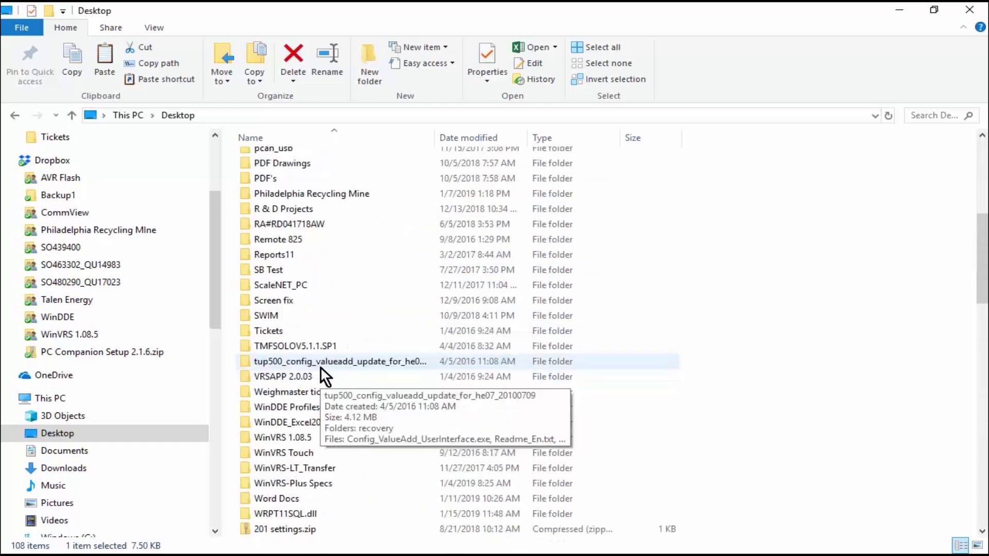
scroll(321, 364, "down", 10)
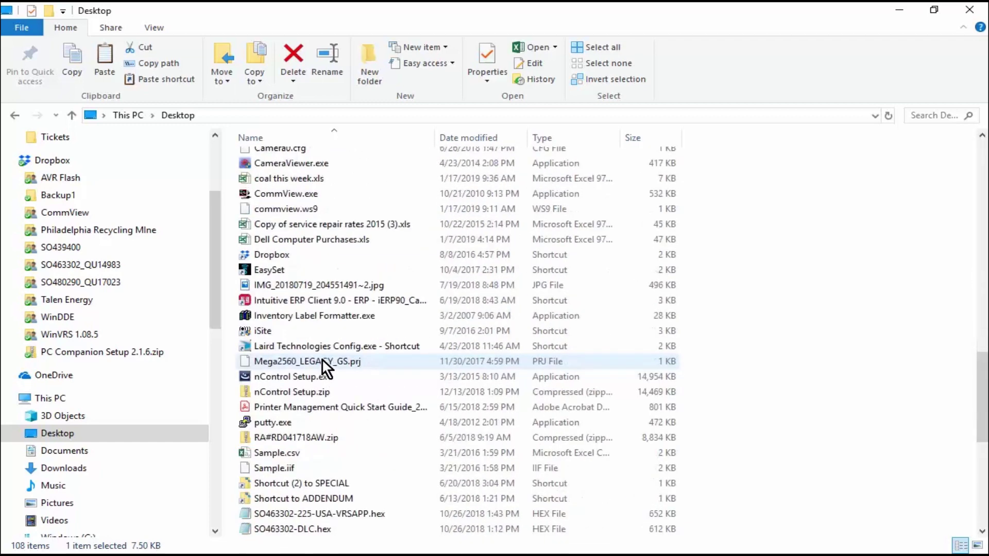
scroll(322, 361, "down", 4)
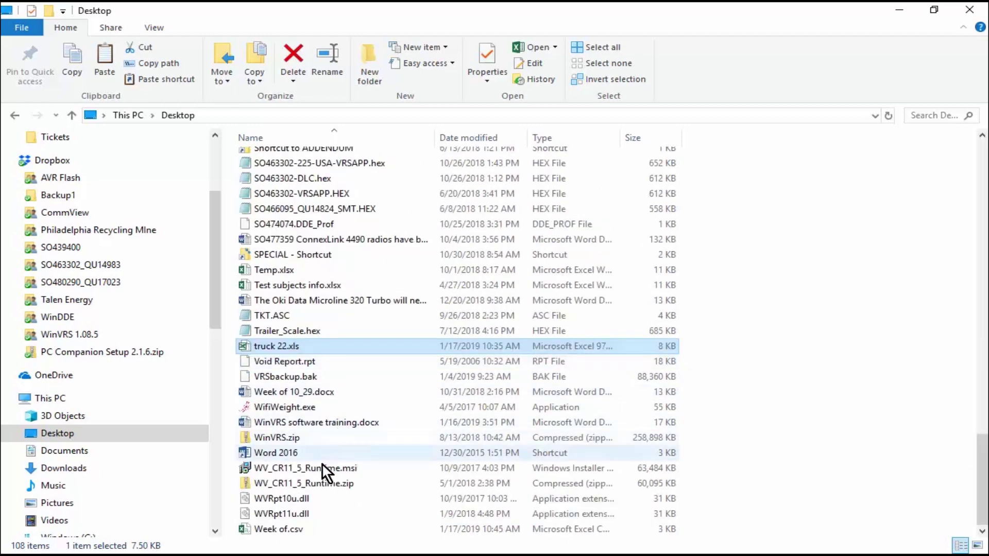
left_click(283, 530)
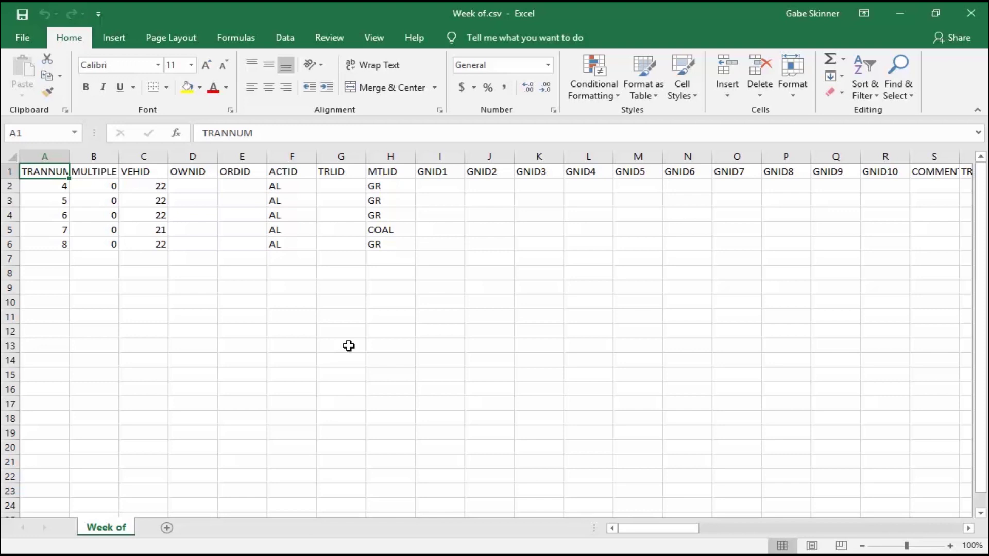
left_click(971, 14)
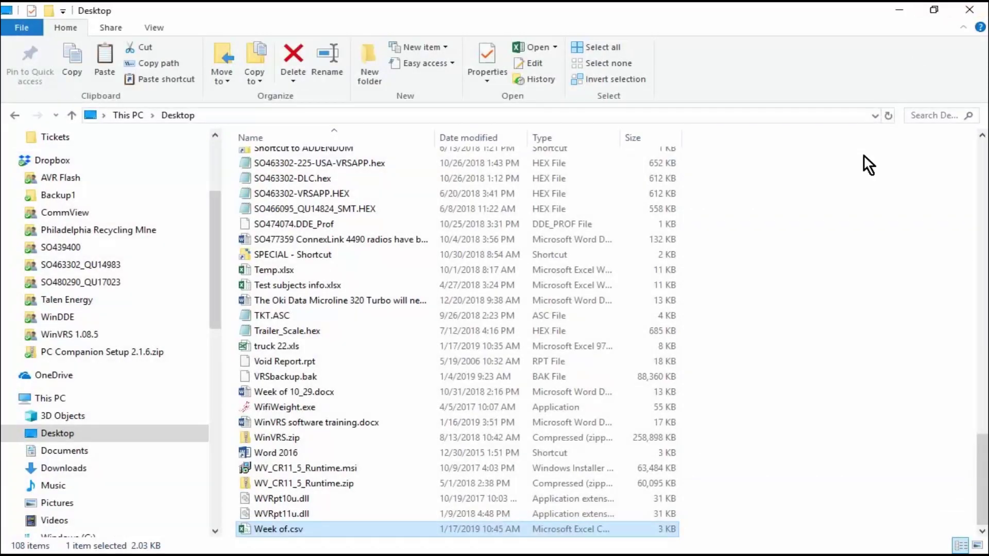
left_click(909, 12)
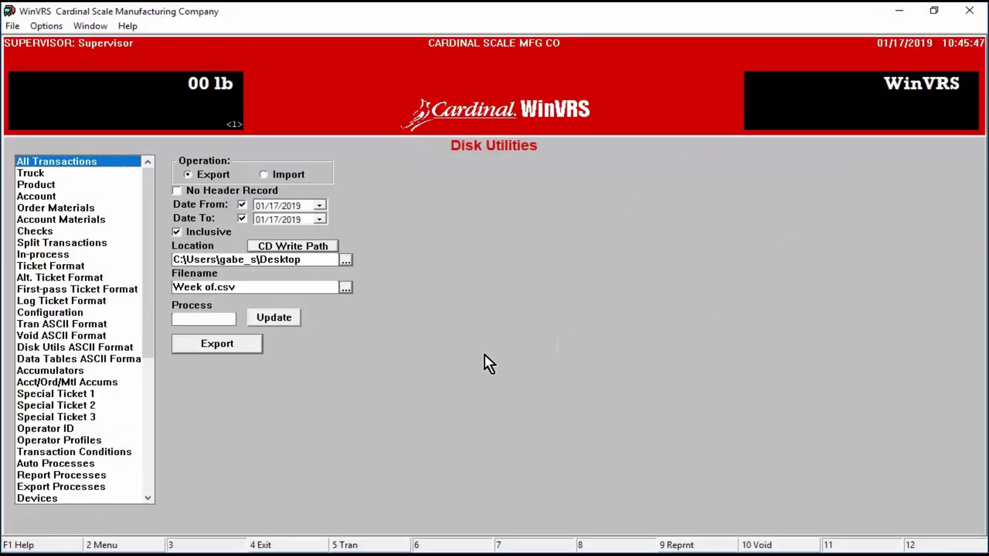
Step: In Truck ID Maintenance, enter truck ID TEST and start adding it as a new record
left_click(146, 545)
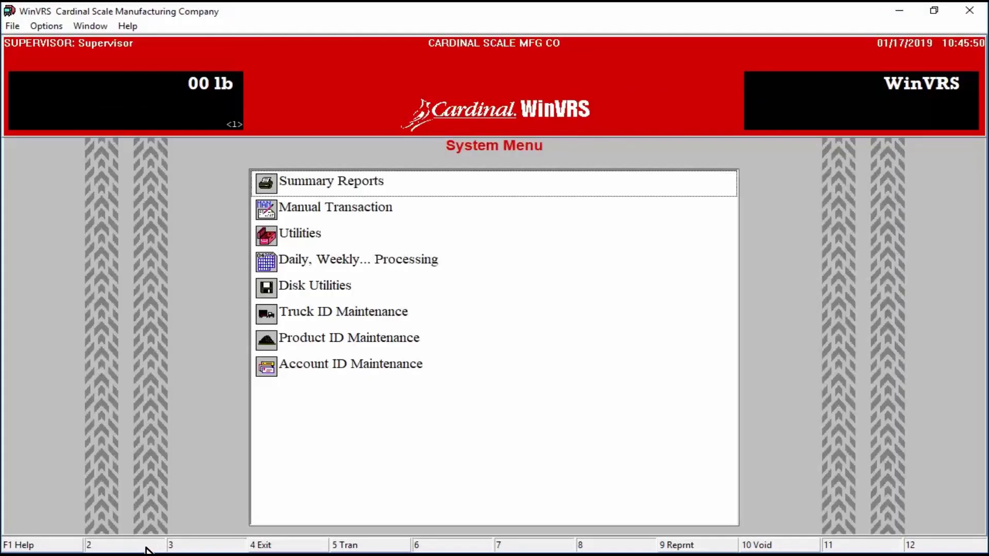
left_click(361, 310)
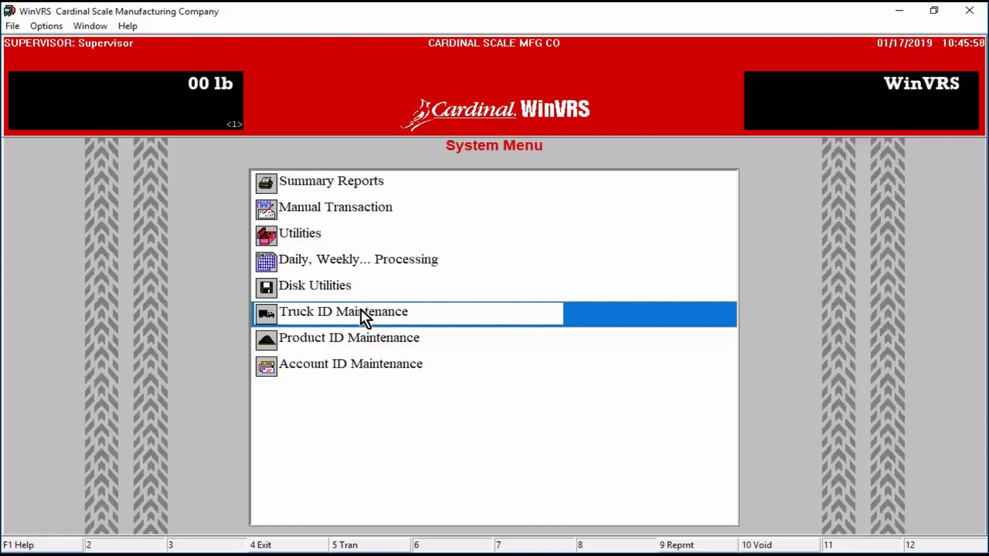
double_click(361, 309)
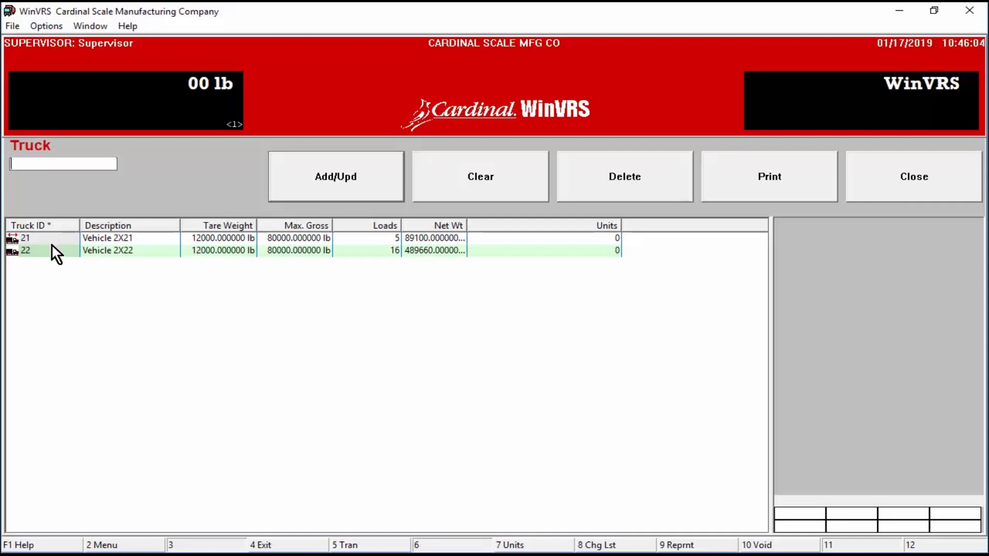
left_click(19, 252)
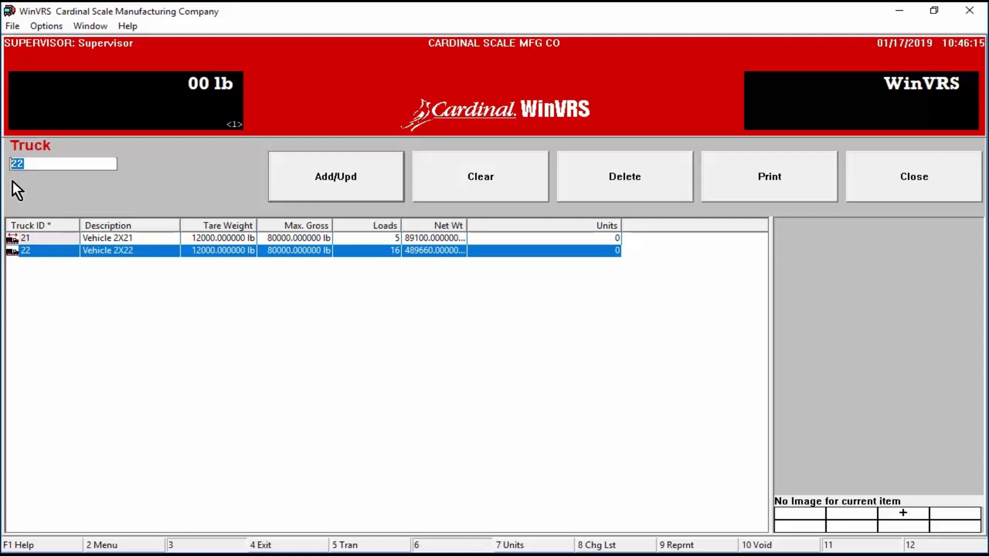
type("Test")
key("BackSpace")
key("BackSpace")
key("BackSpace")
key("BackSpace")
type("TEST")
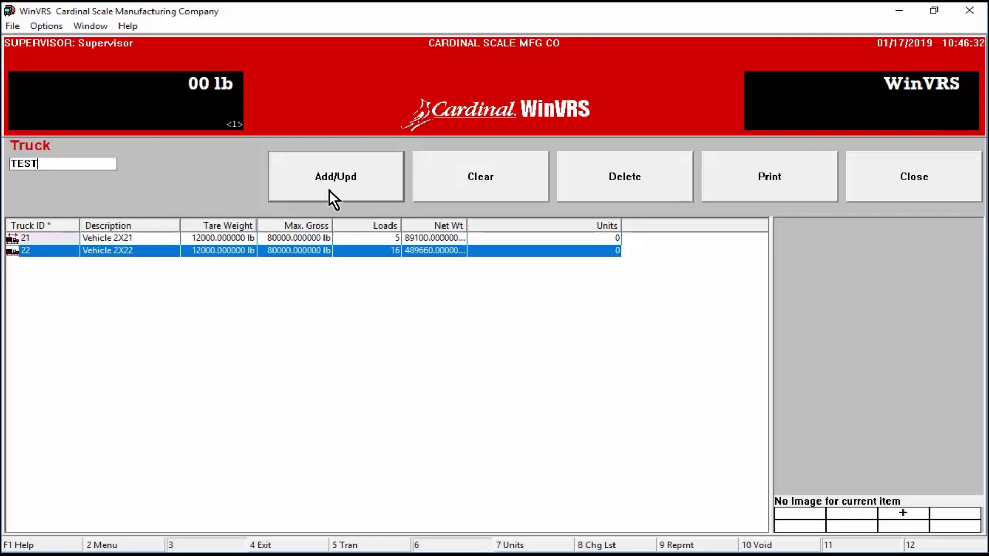
left_click(328, 190)
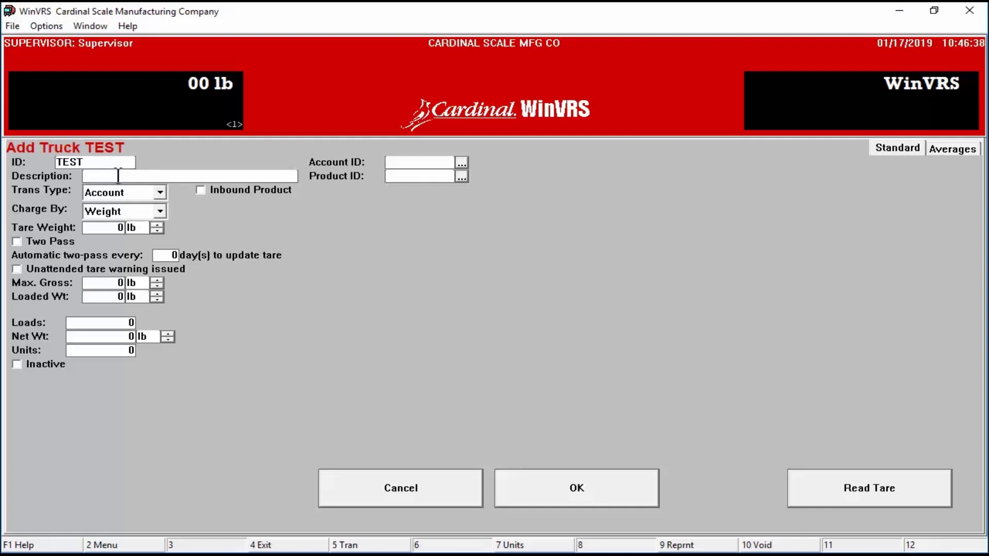
Step: Enter the description 'Test Truck', leaving the Two Pass option unchecked
type("TEST TRU")
key("BackSpace")
key("BackSpace")
key("BackSpace")
key("BackSpace")
key("BackSpace")
key("BackSpace")
key("BackSpace")
key("BackSpace")
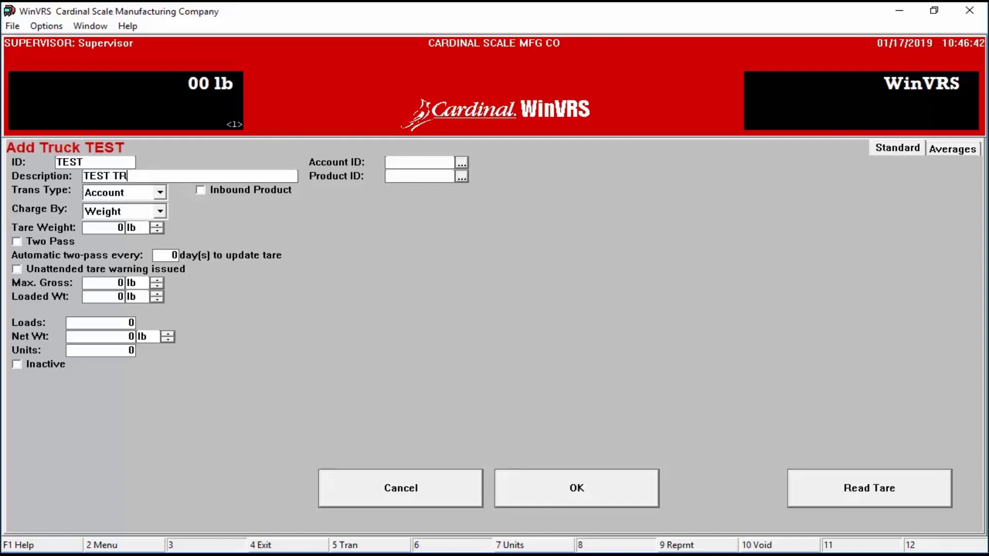
type("Tru")
key("BackSpace")
key("BackSpace")
type("est Truck")
left_click(17, 241)
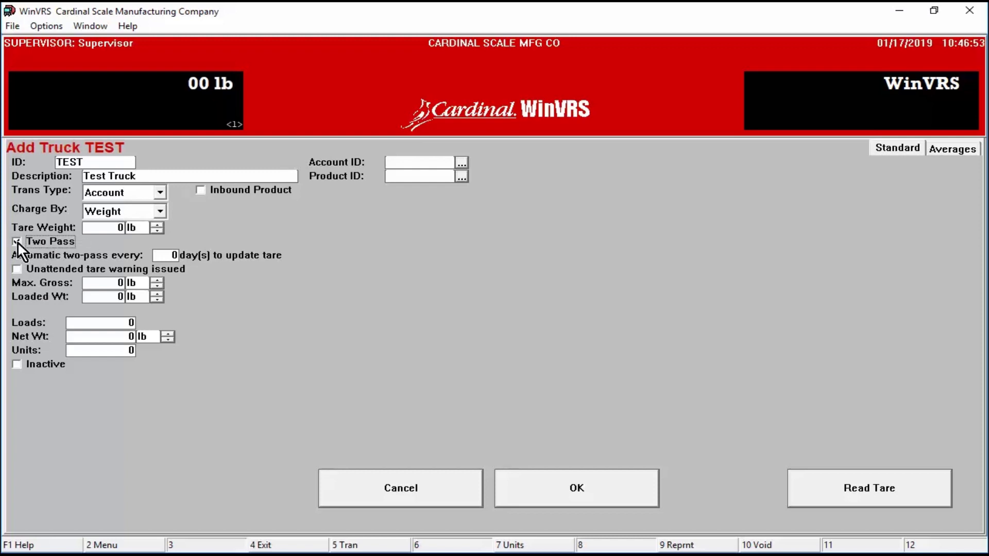
left_click(17, 242)
left_click(107, 228)
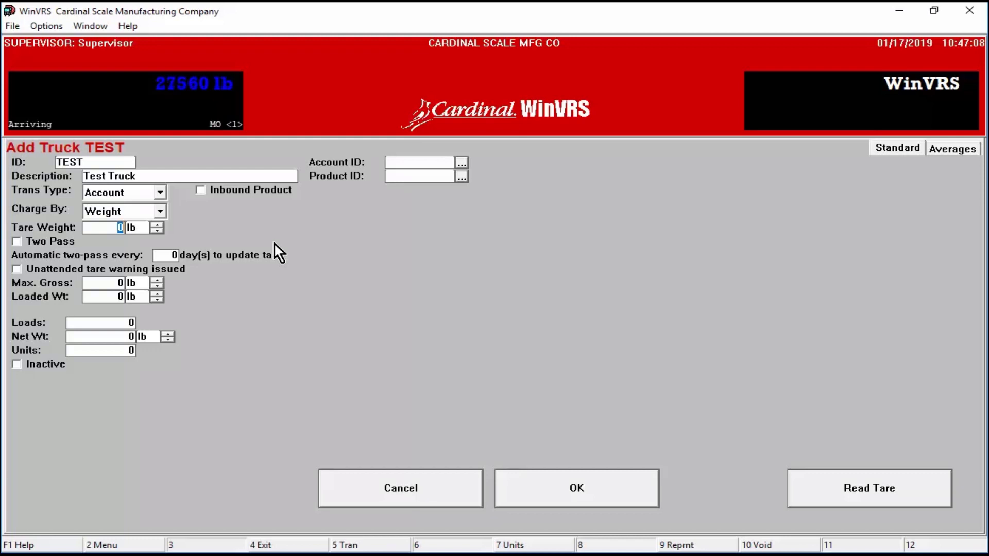
Step: Set the tare to the 27560 lb scale reading and max gross to 80000 lb
left_click(833, 484)
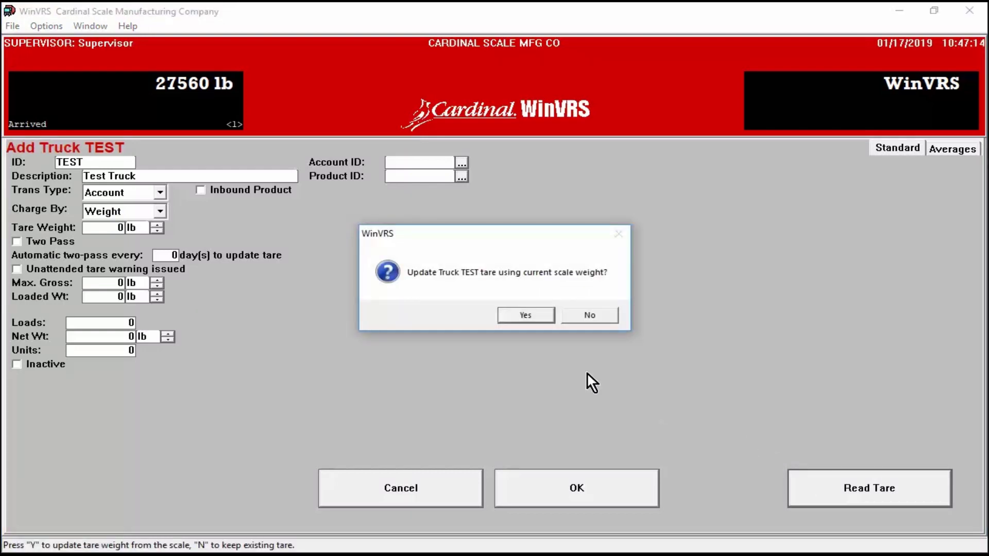
left_click(529, 313)
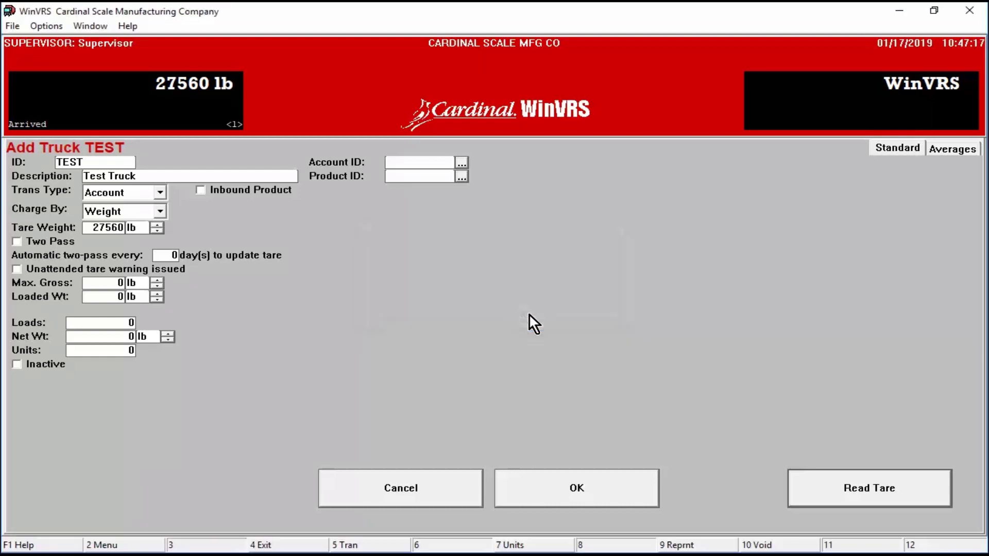
double_click(92, 227)
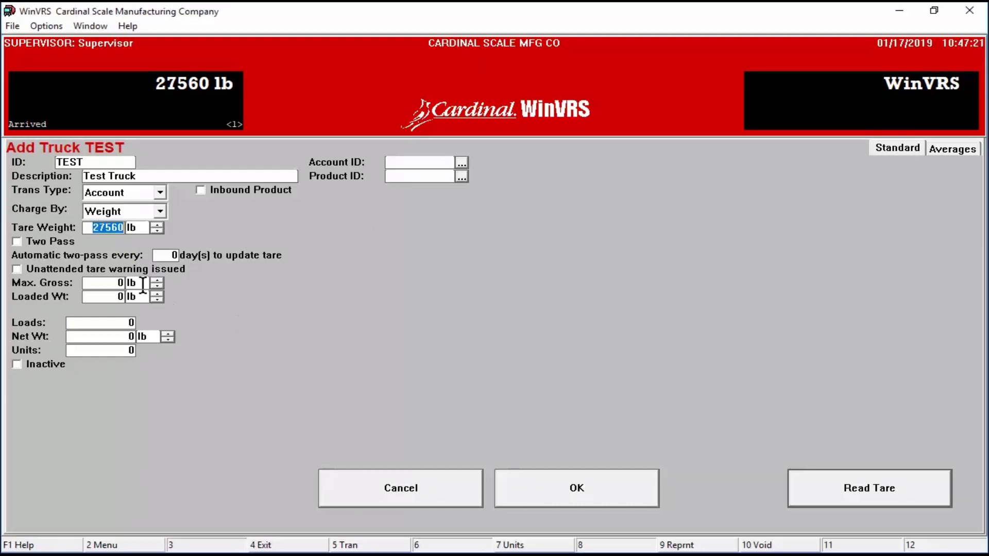
double_click(118, 283)
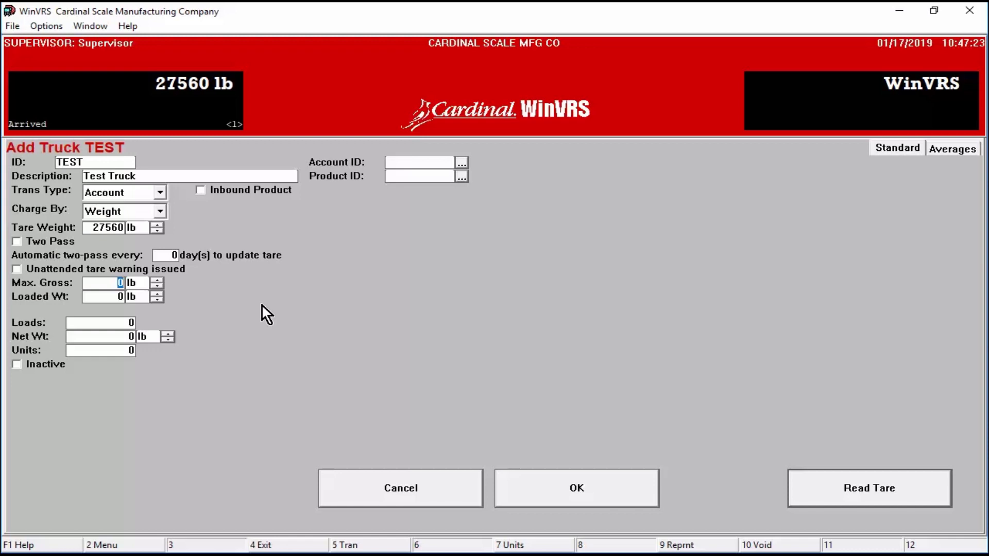
type("80000")
Step: Assign account JC and product COAL to truck TEST
left_click(461, 163)
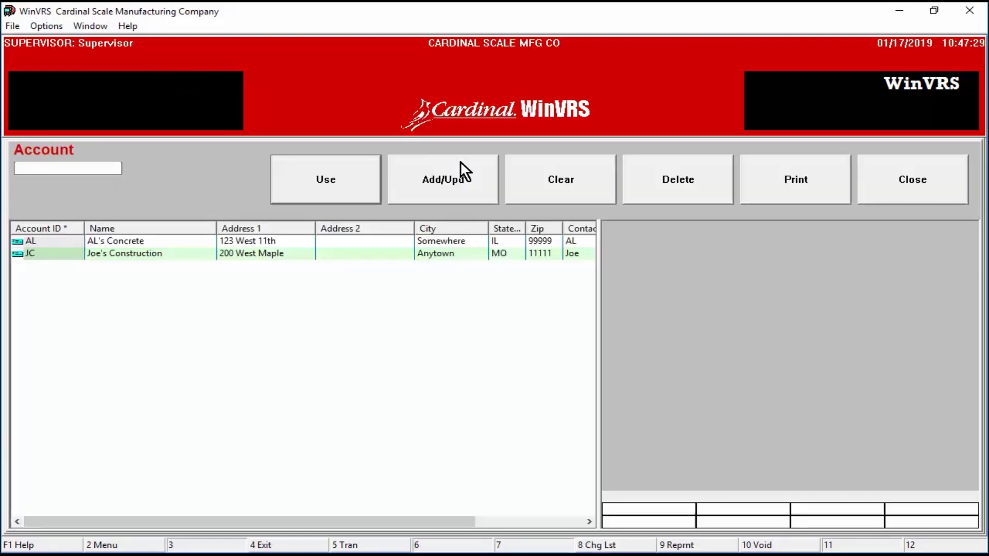
double_click(103, 252)
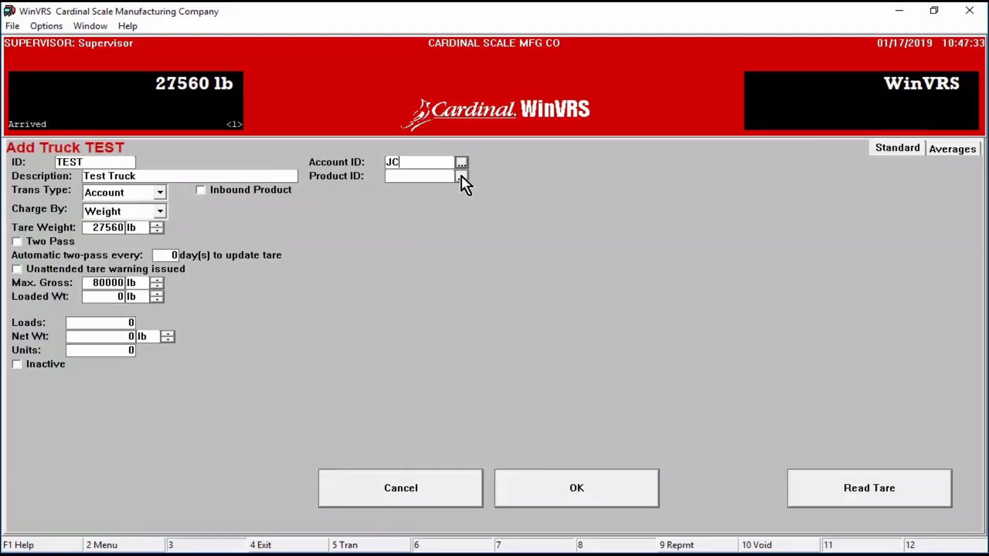
left_click(461, 176)
double_click(117, 265)
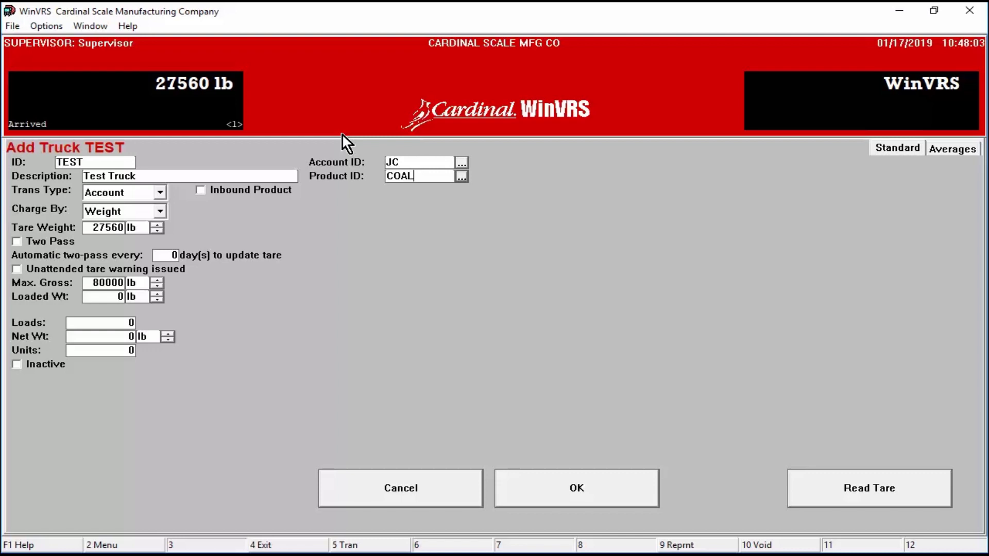
Step: Save truck TEST and review both column sets of the truck list
left_click(577, 492)
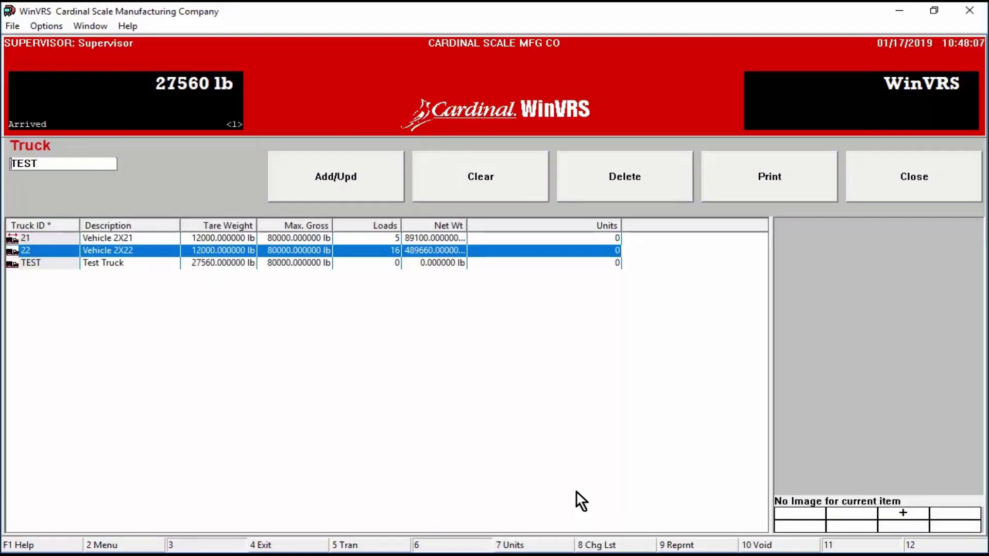
left_click(108, 263)
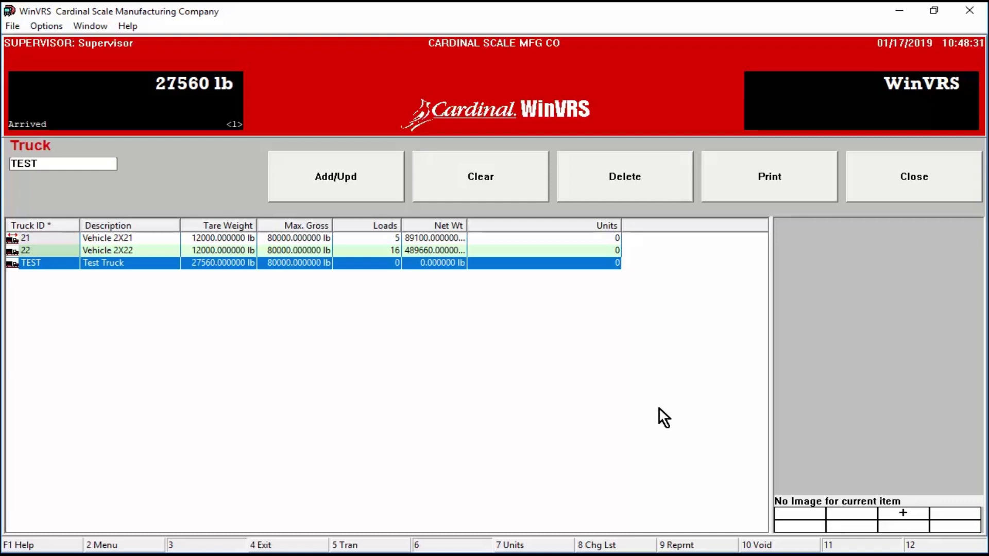
key("F7")
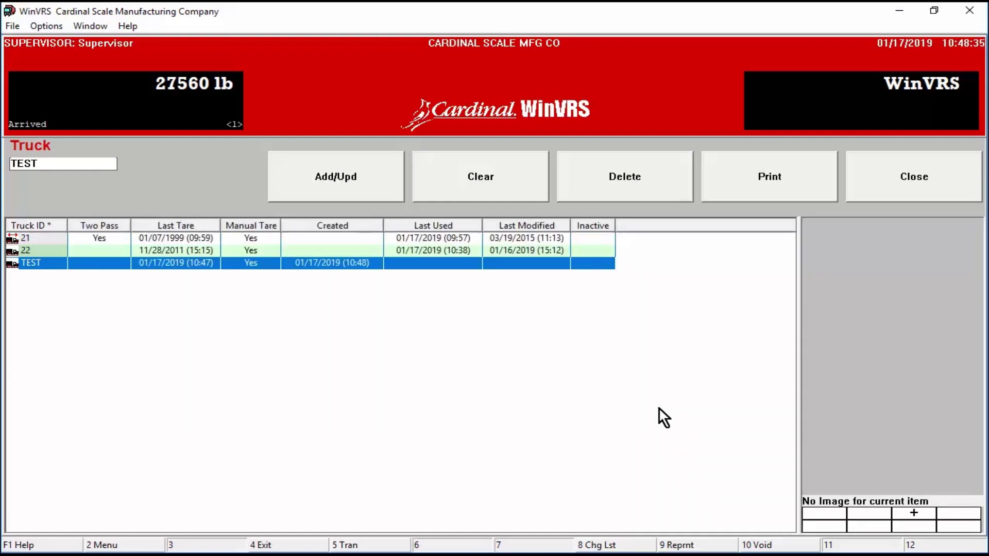
key("F7")
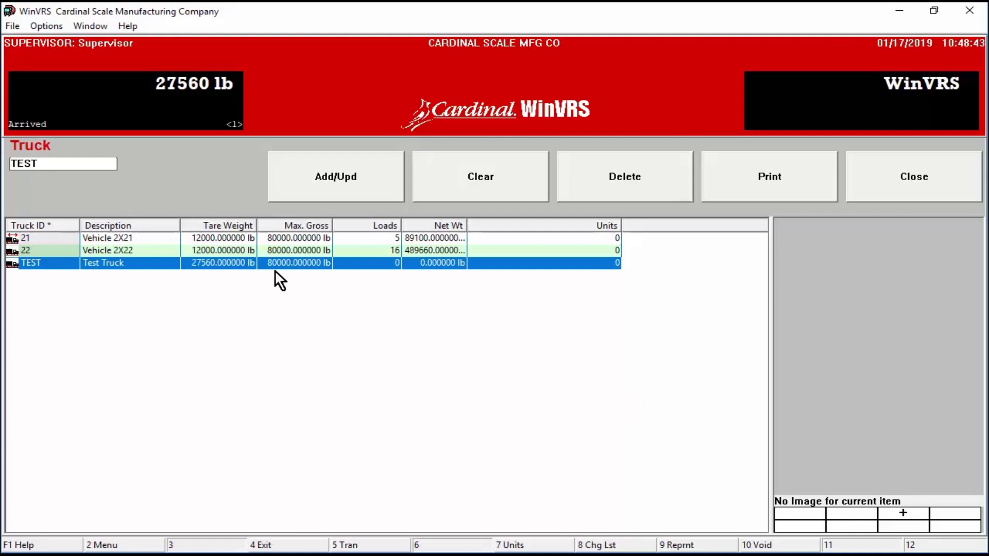
Step: Delete truck TEST so only trucks 21 and 22 remain, print the list, and close
left_click(257, 252)
left_click(254, 261)
left_click(637, 176)
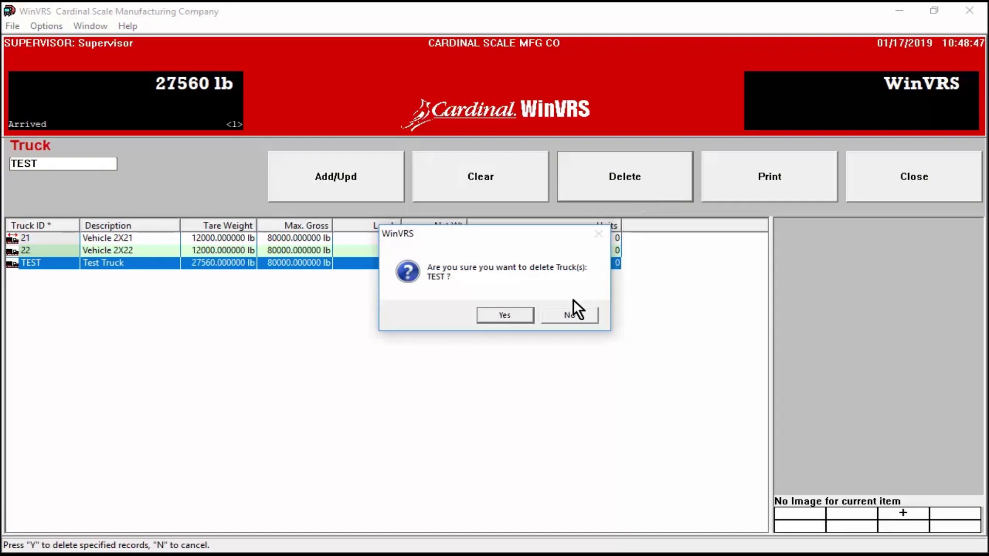
left_click(514, 314)
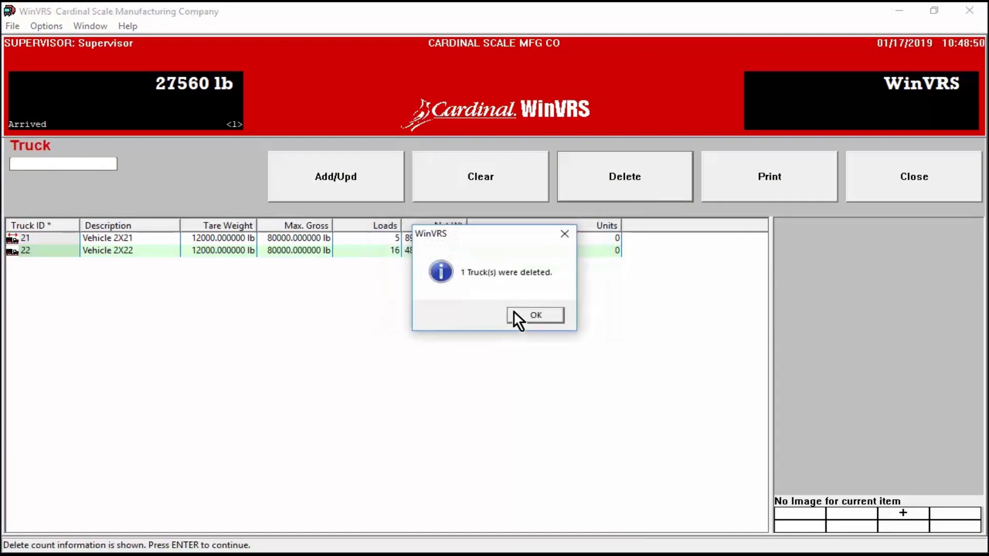
left_click(514, 311)
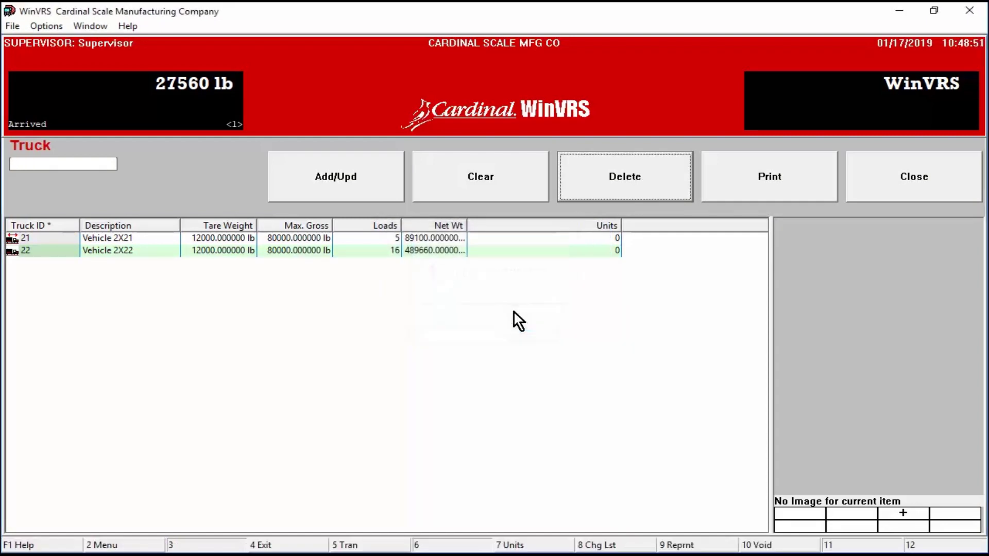
left_click(780, 192)
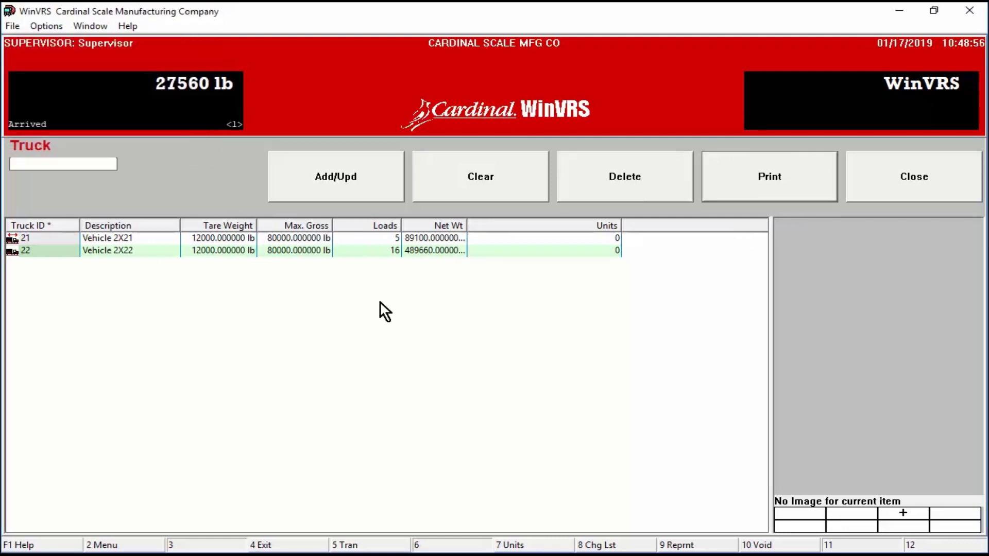
left_click(916, 191)
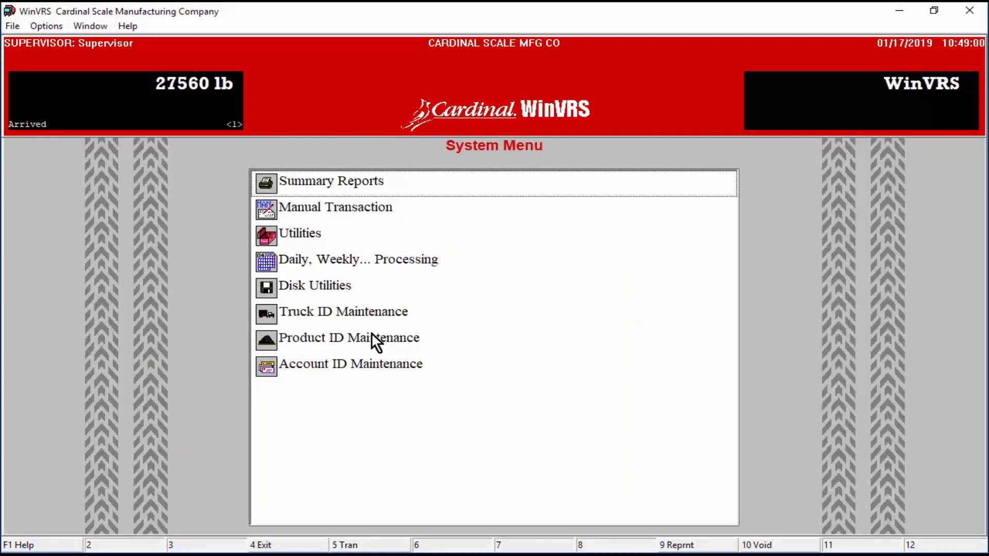
Step: Start a new product record named Peanuts
left_click(366, 338)
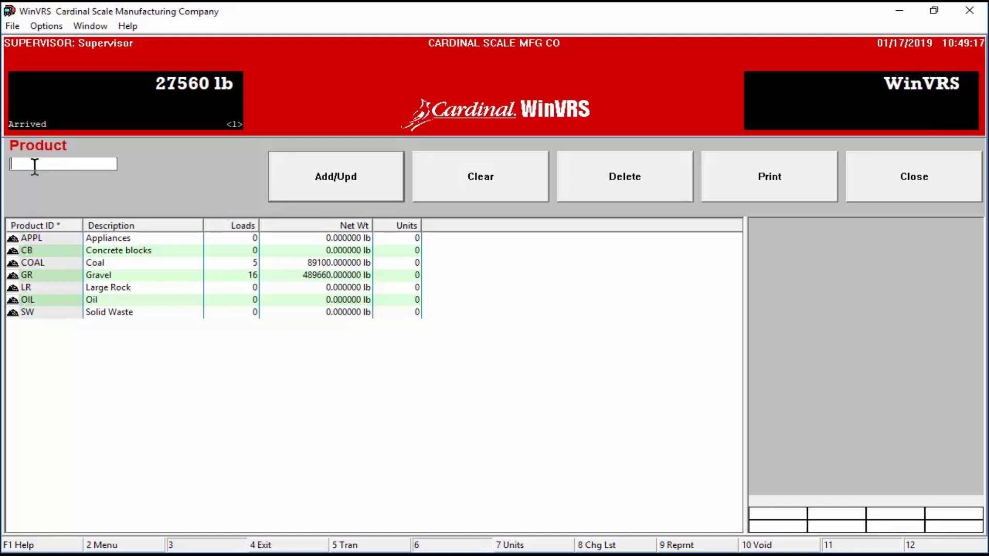
type("Peanuts")
left_click(304, 165)
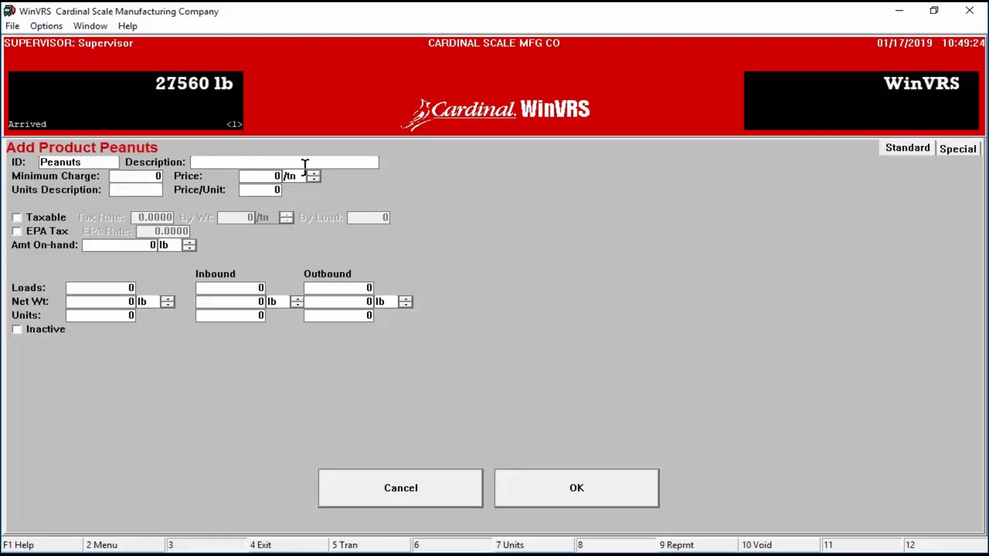
Step: Give Peanuts a price of 30/tn and minimum charge 15, non-taxable, and save it
left_click(266, 176)
type("30")
left_click(147, 177)
type("15")
left_click(16, 219)
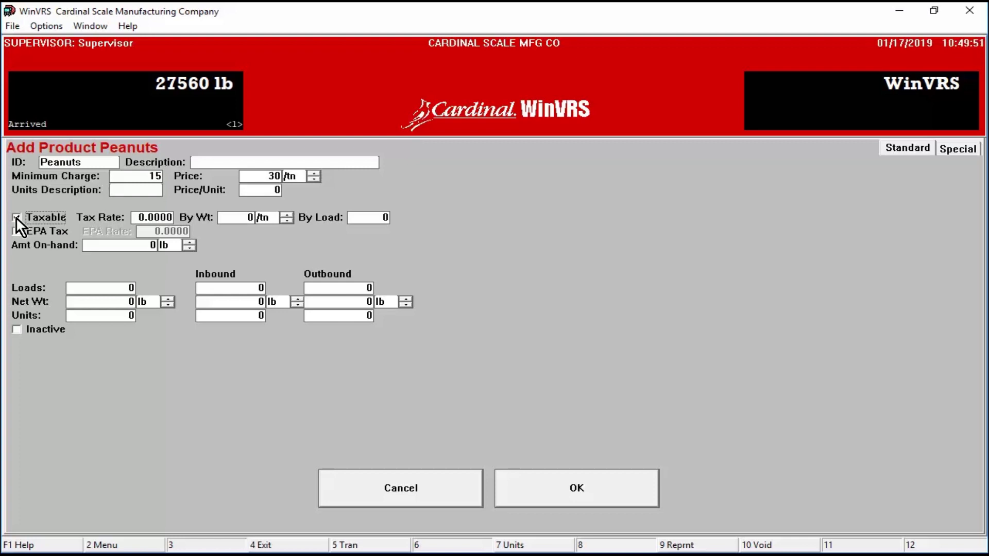
left_click(16, 217)
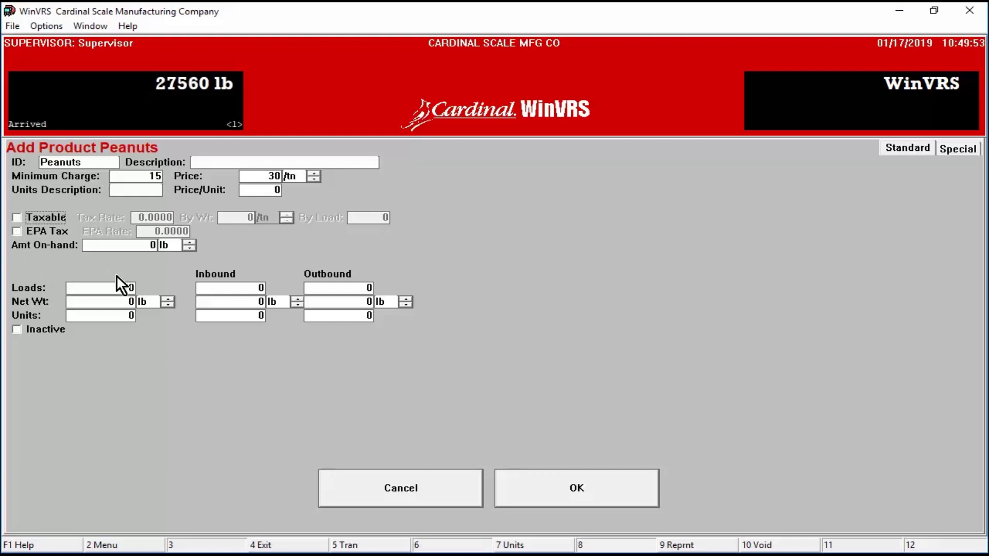
double_click(129, 288)
left_click(577, 484)
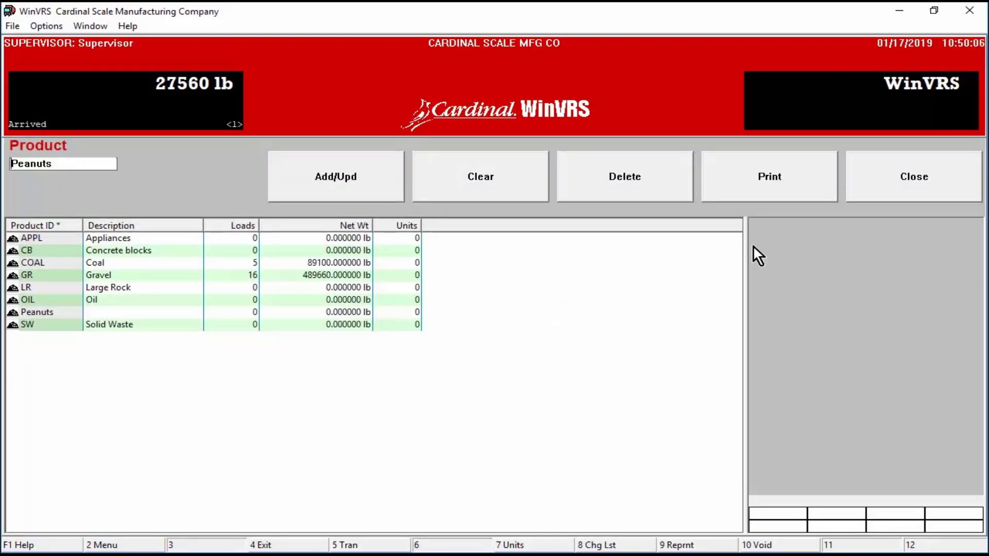
Step: Open account AL's Concrete for editing in Account ID Maintenance
left_click(927, 174)
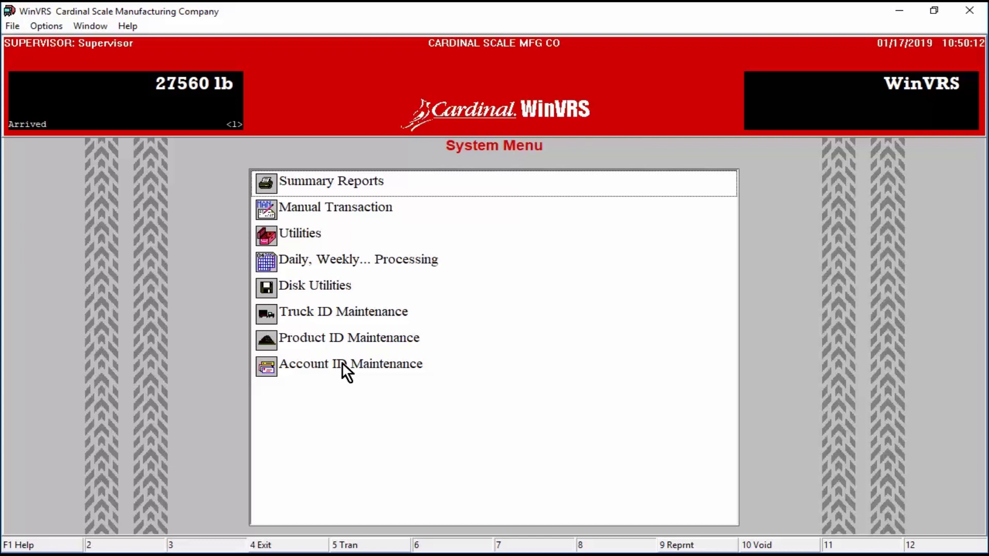
double_click(343, 362)
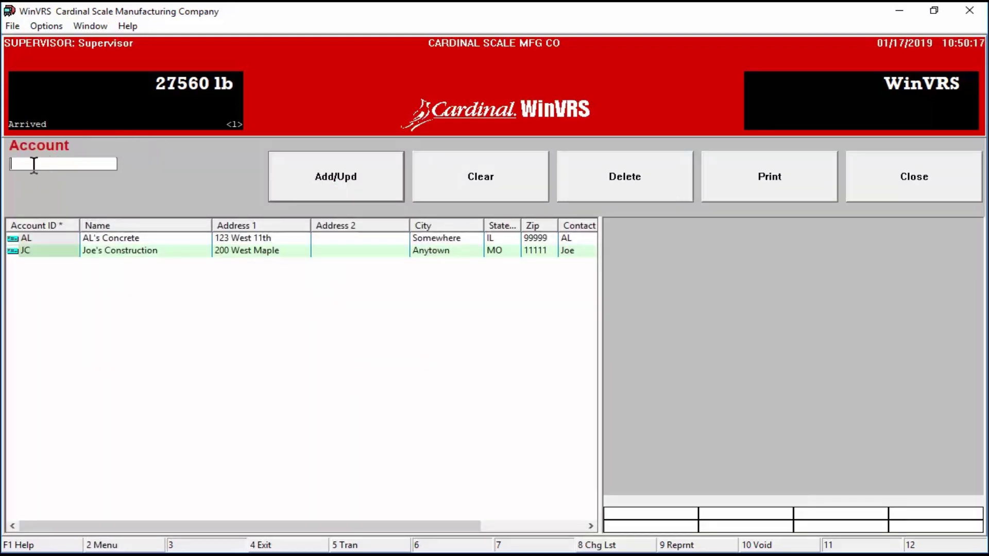
left_click(50, 237)
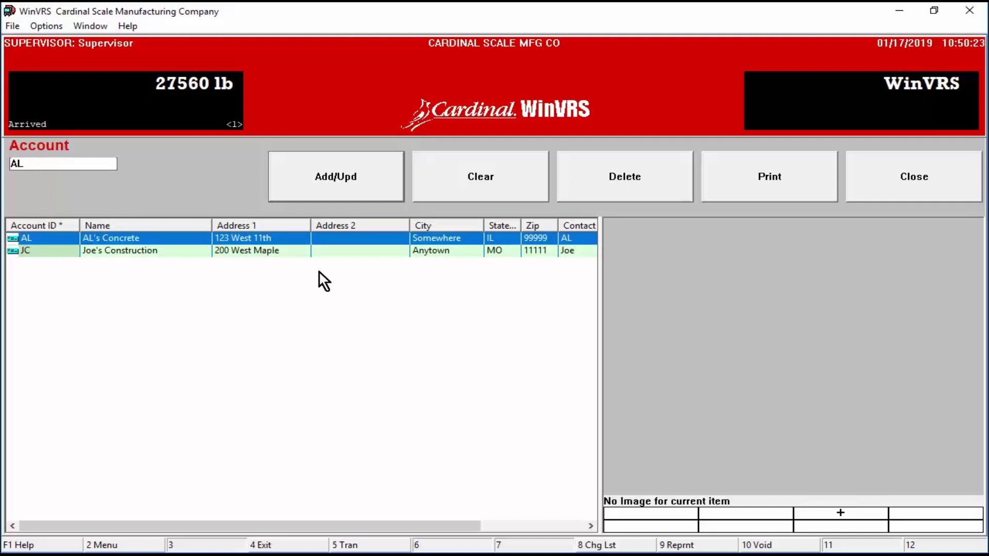
left_click(337, 181)
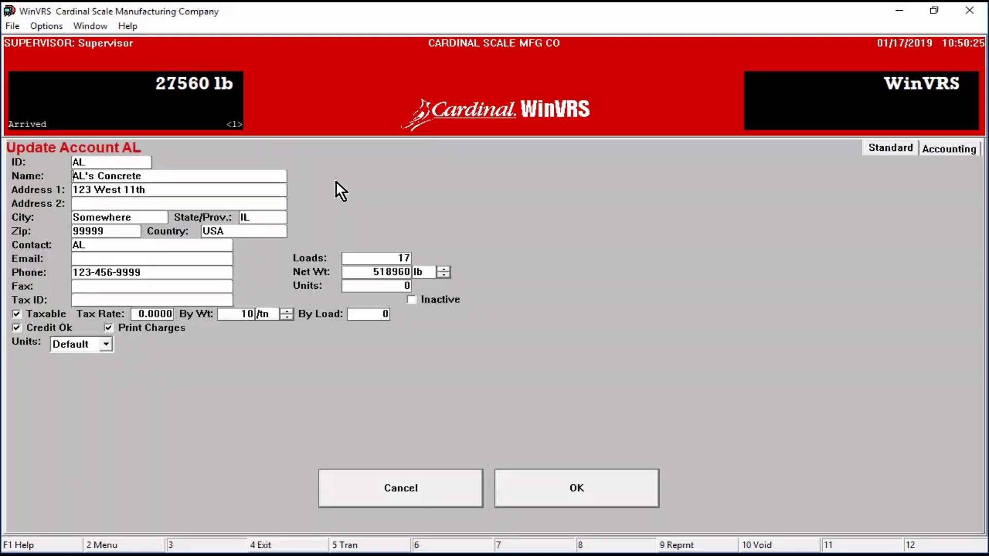
left_click_drag(159, 178, 59, 203)
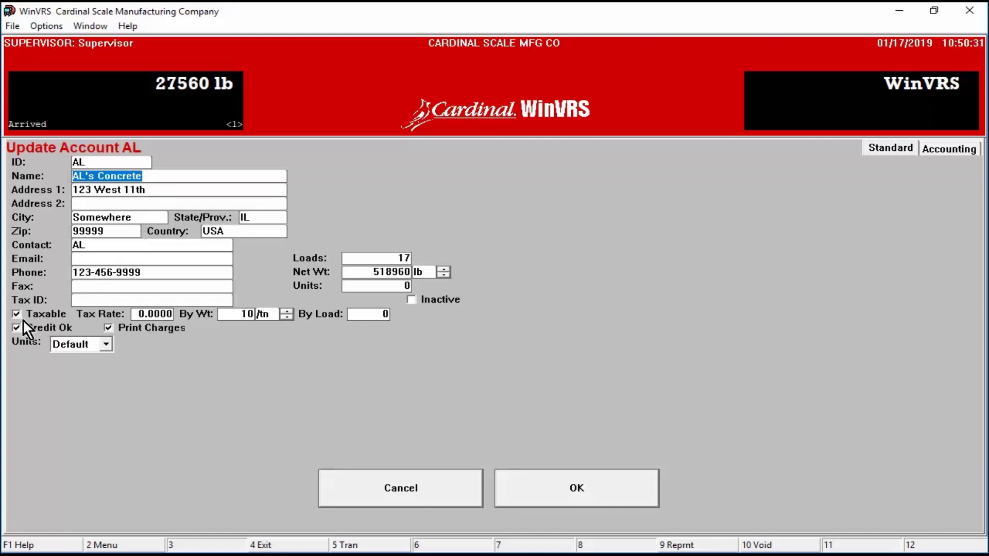
Step: Set AL's tax rate to 8.5, save it, and bring up a new transaction entry
left_click(137, 315)
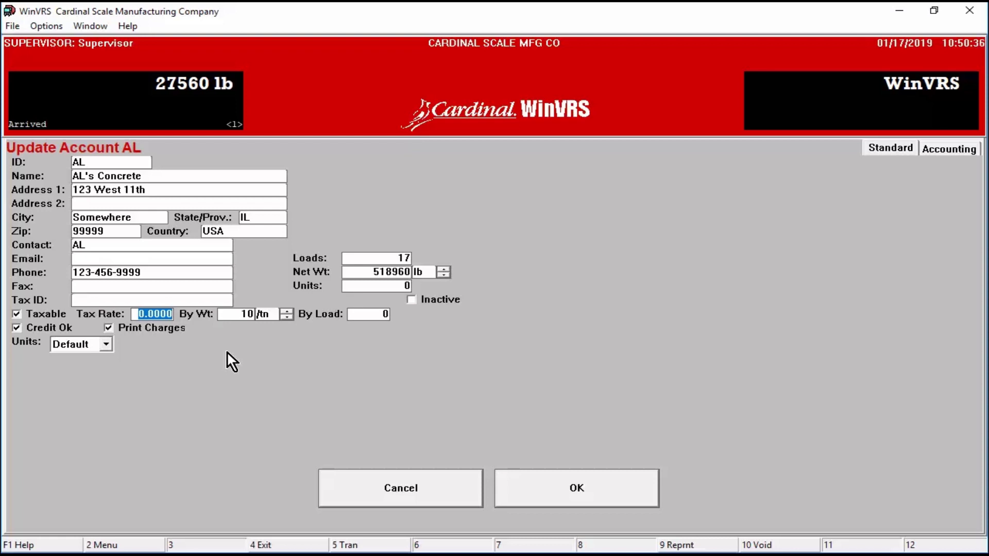
type("8.5")
key("Tab")
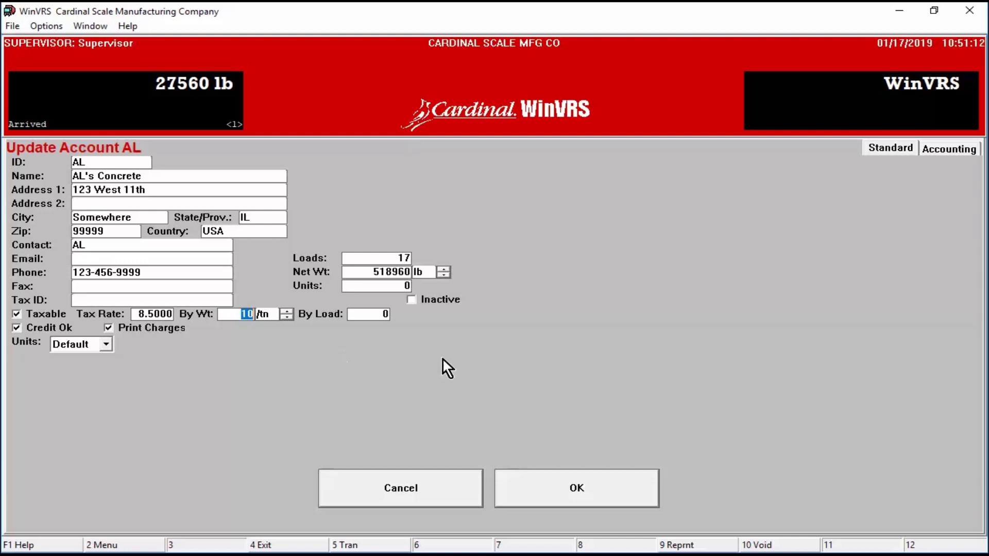
left_click(588, 484)
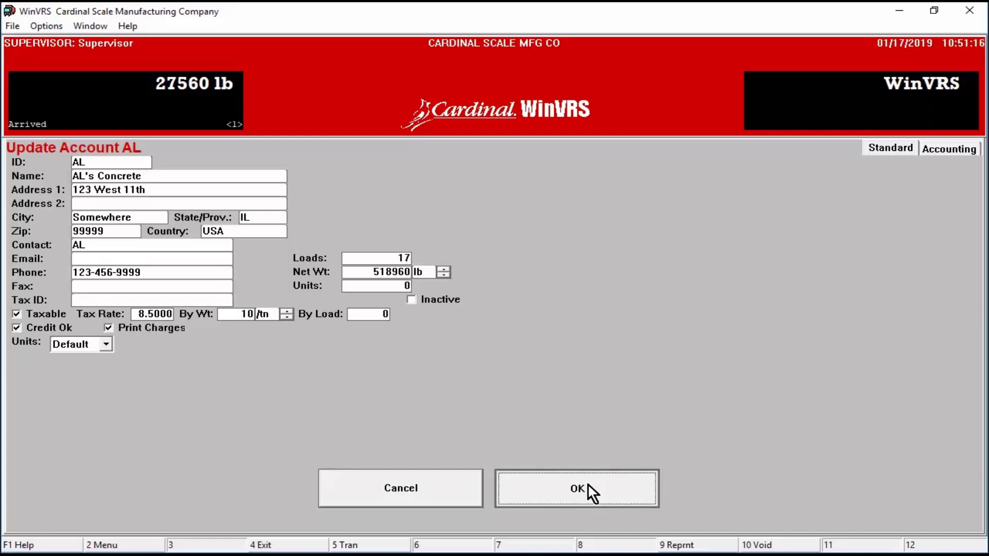
left_click(588, 485)
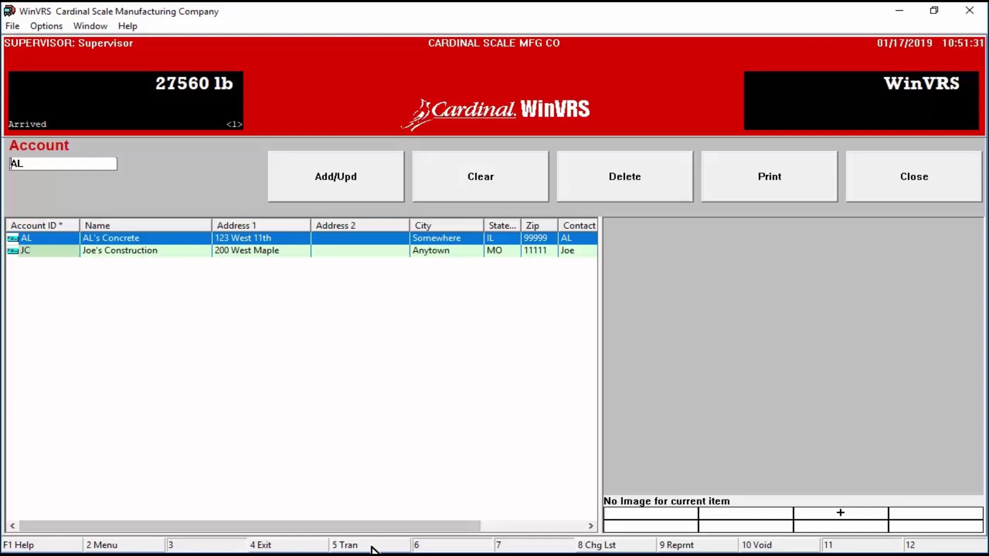
left_click(350, 545)
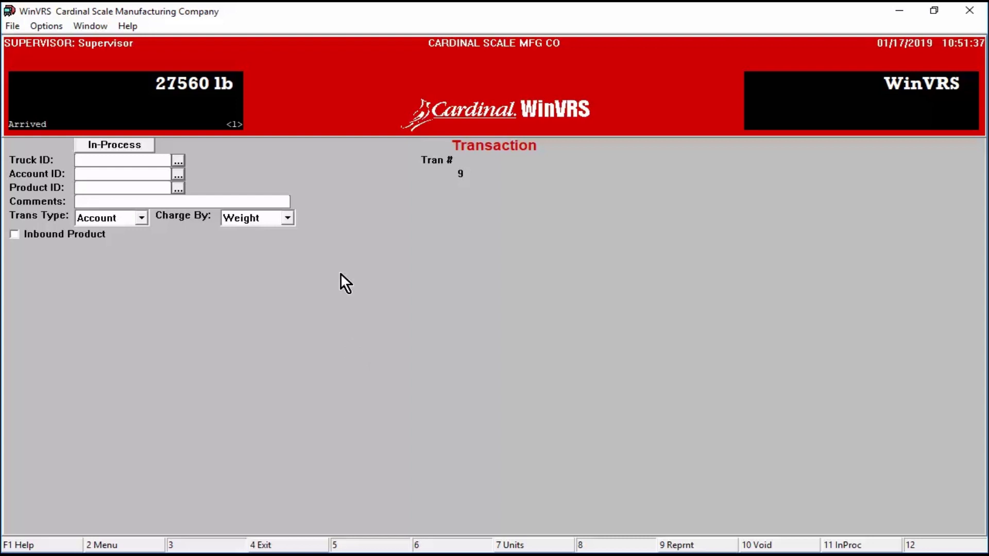
Step: Put truck 22 on transaction 9 and charge it to account JC instead of AL
left_click(178, 160)
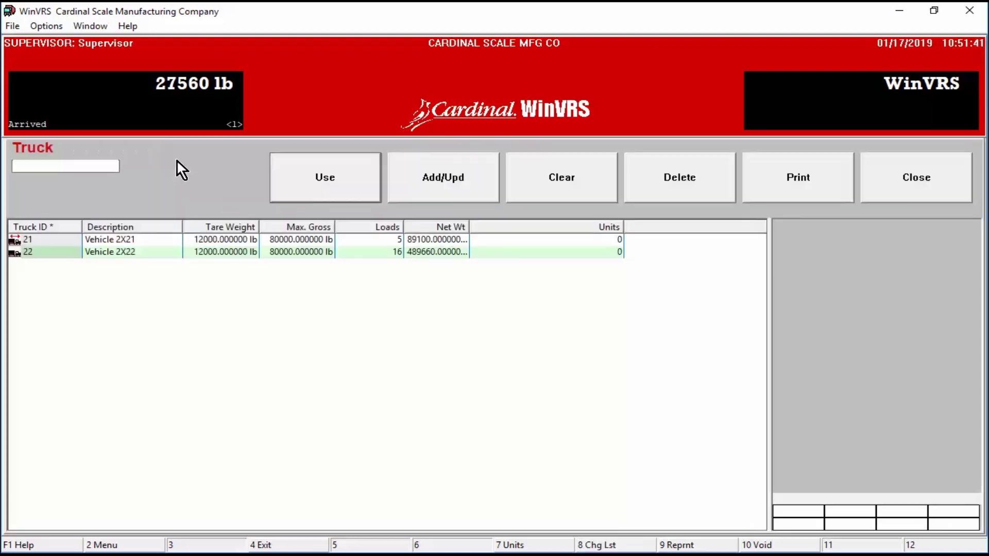
left_click(69, 251)
left_click(331, 190)
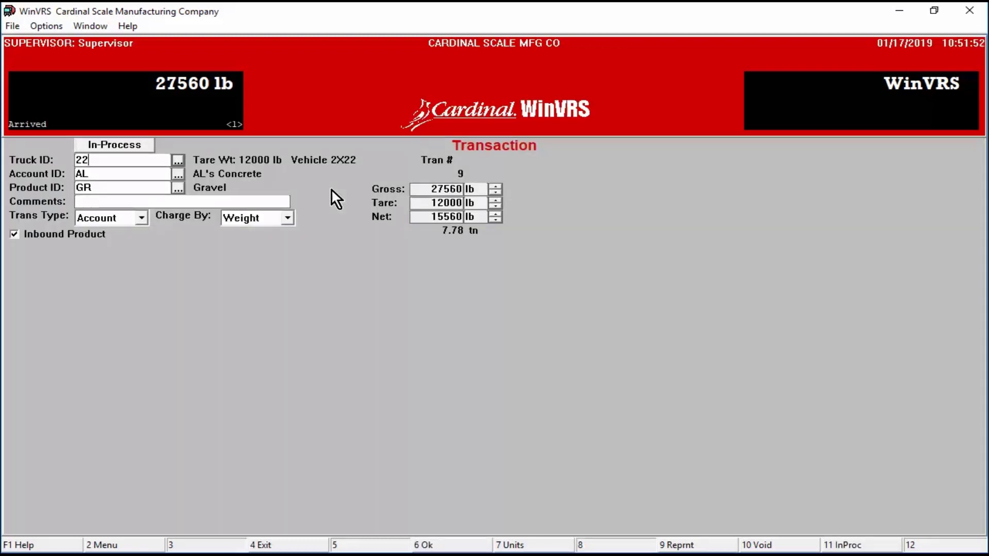
left_click(96, 176)
key("Tab")
left_click(177, 174)
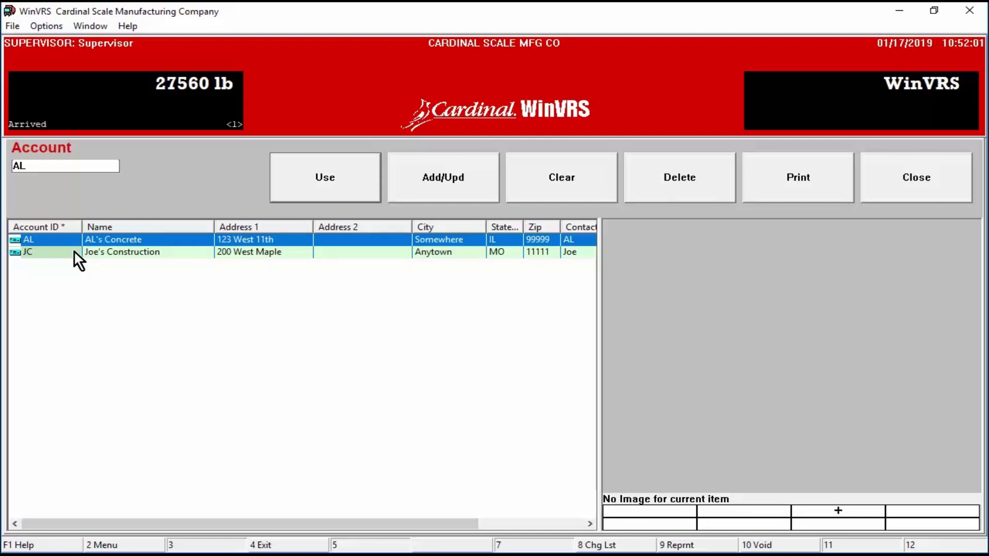
double_click(74, 250)
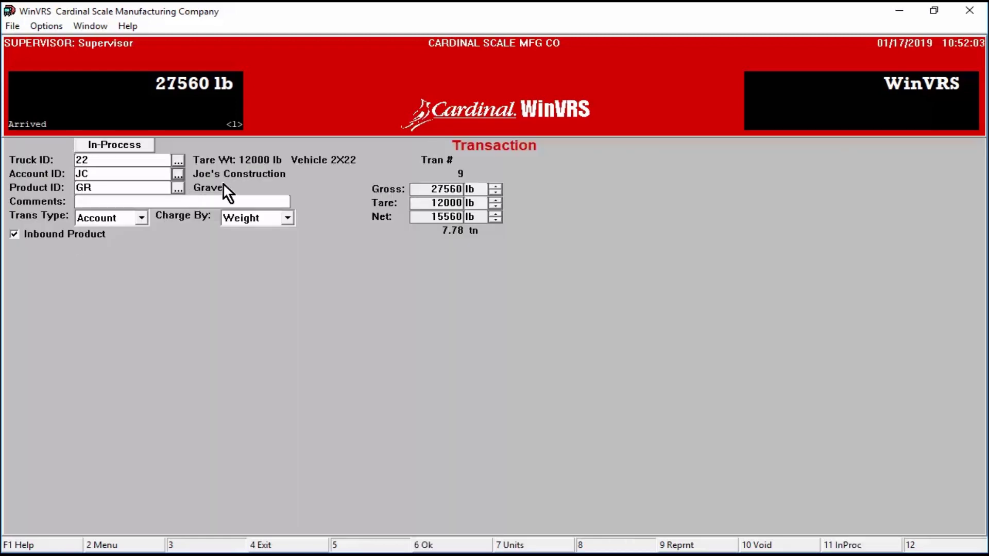
Step: Complete transaction 9 as a non-inbound Account sale charged by Weight, with no ticket printed
left_click(447, 544)
left_click(447, 544)
left_click(16, 235)
left_click(143, 219)
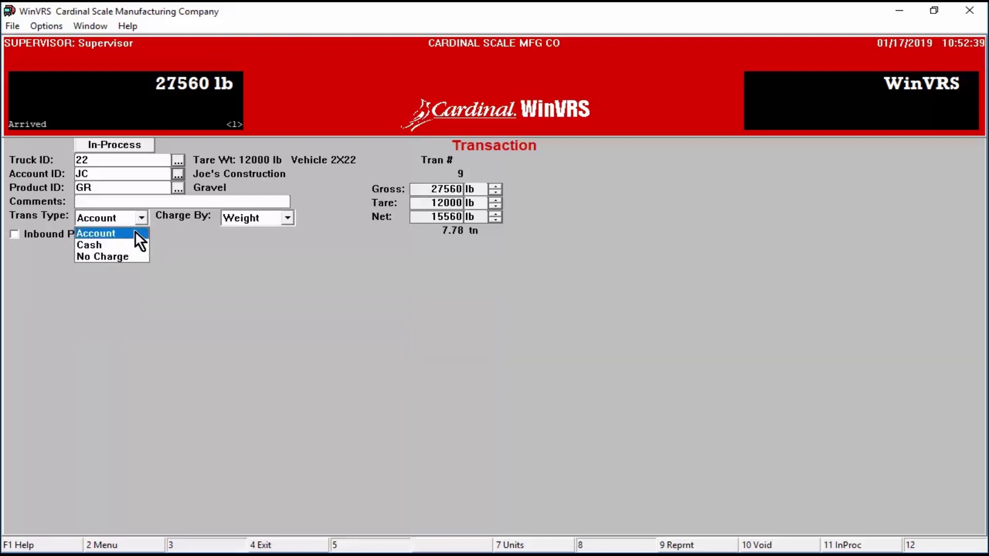
left_click(135, 233)
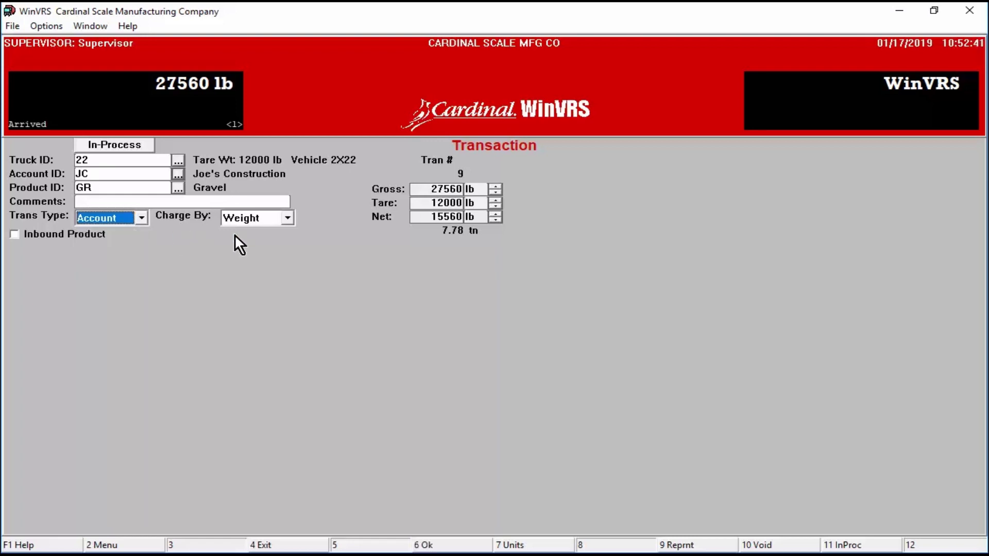
left_click(287, 217)
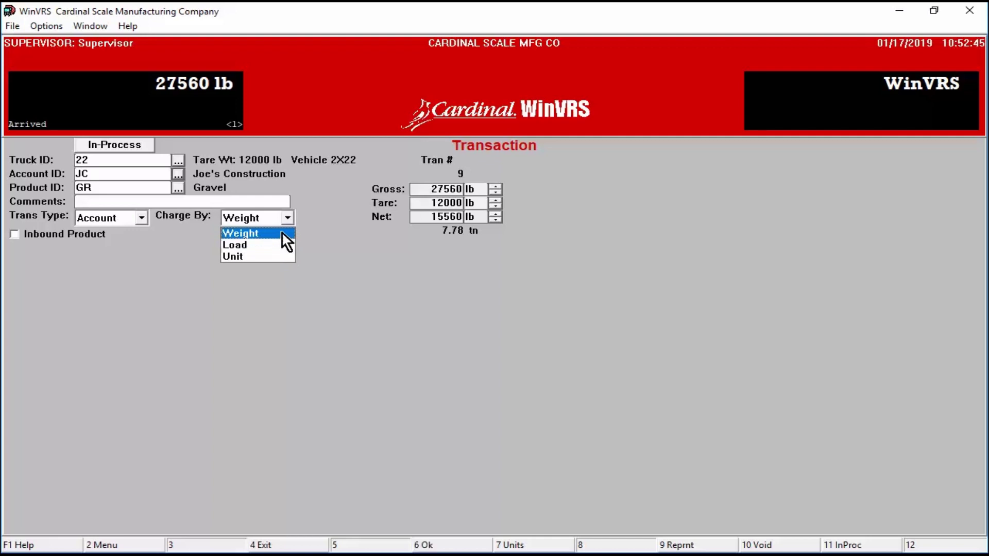
left_click(283, 233)
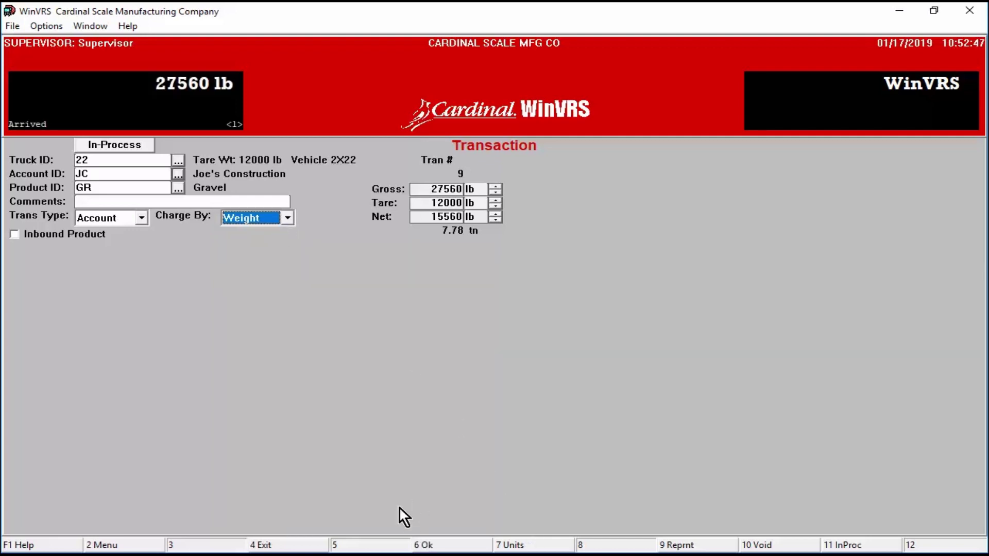
left_click(445, 548)
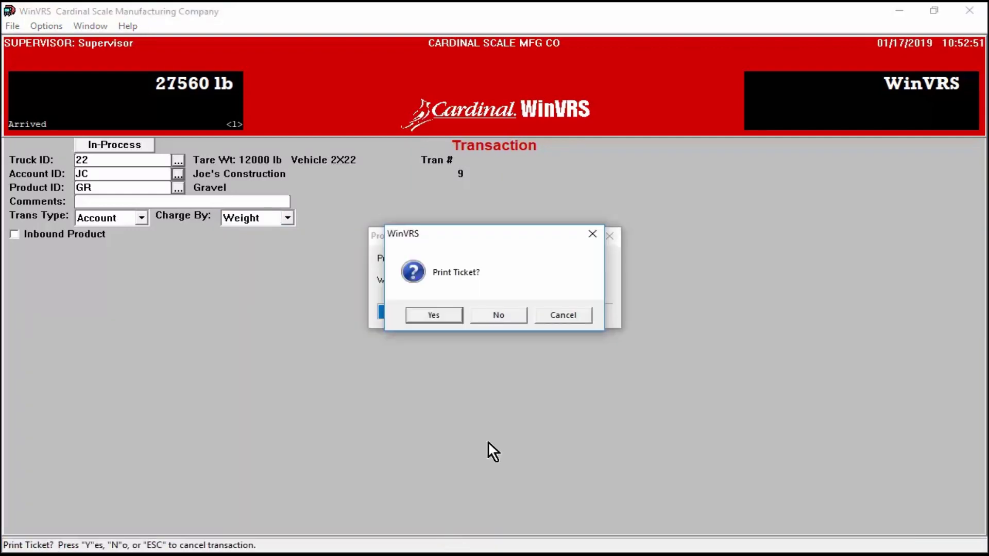
left_click(493, 314)
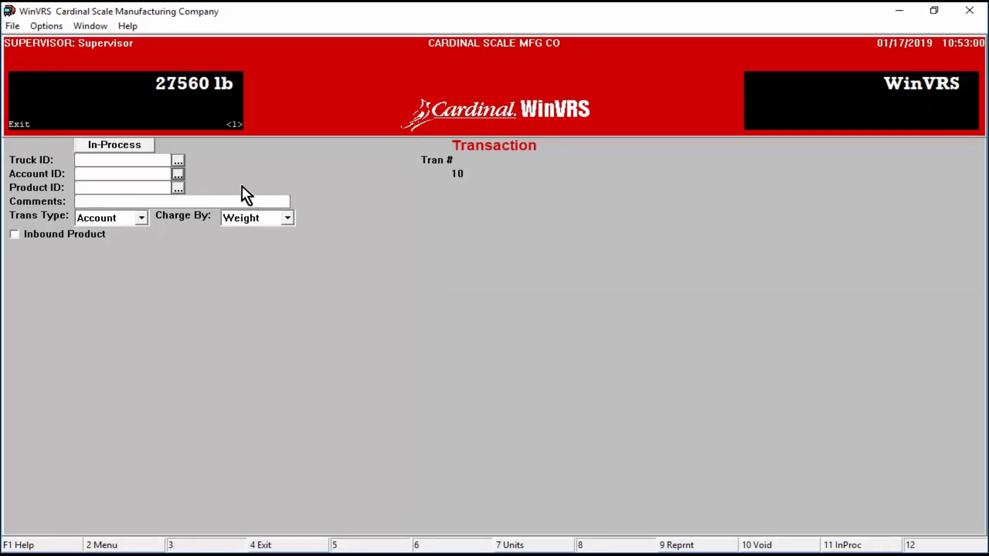
Step: Confirm no trucks are in process, then store truck 21's first weight of 28700 lb
left_click(111, 146)
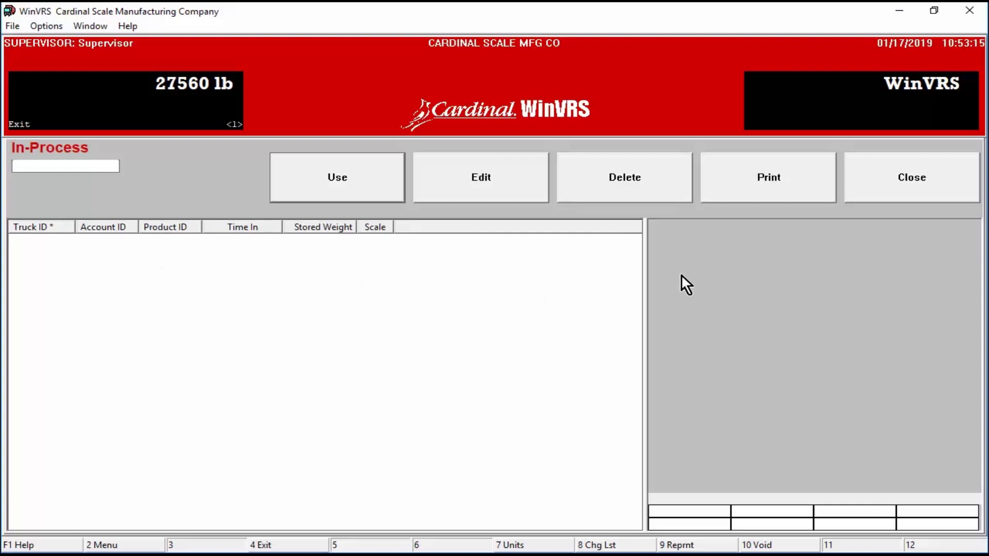
left_click(895, 182)
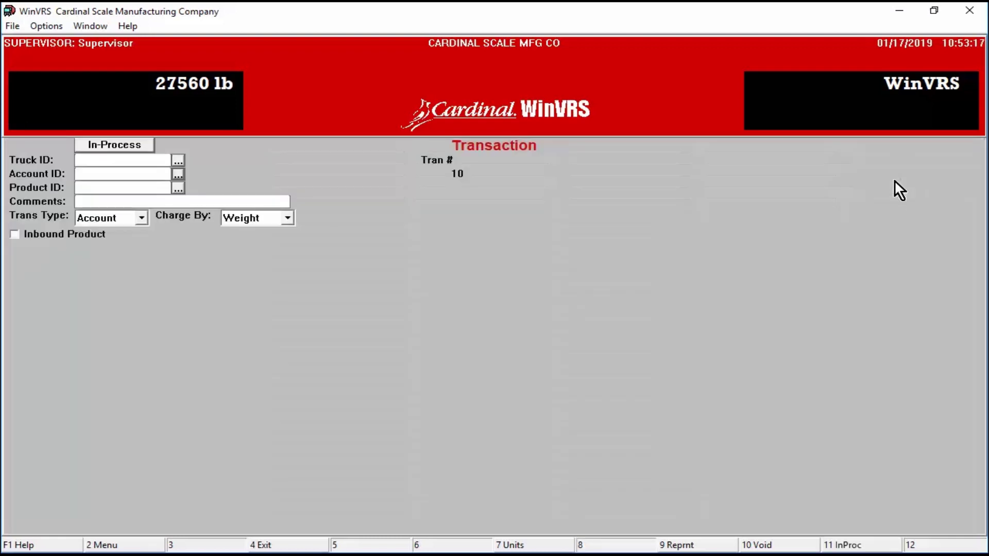
left_click(179, 162)
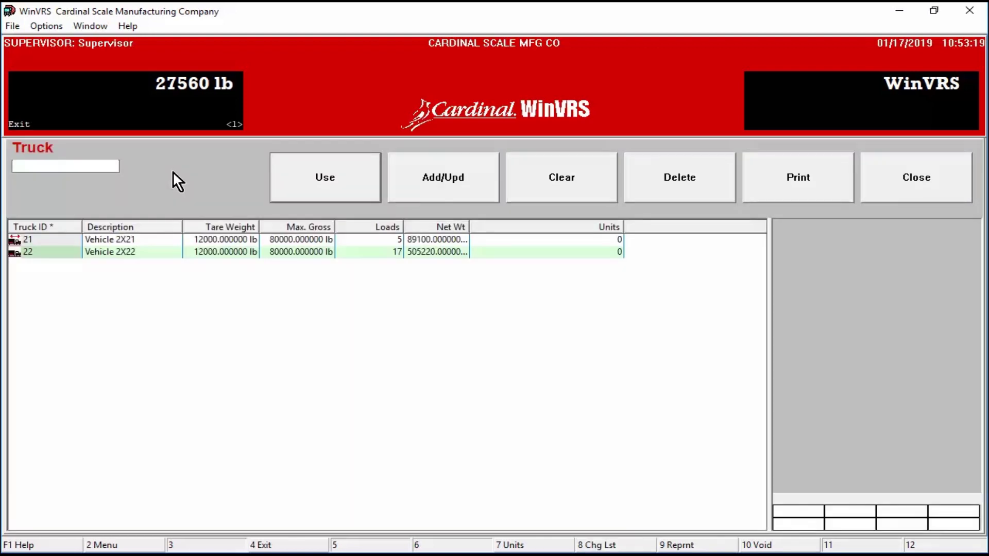
left_click(71, 239)
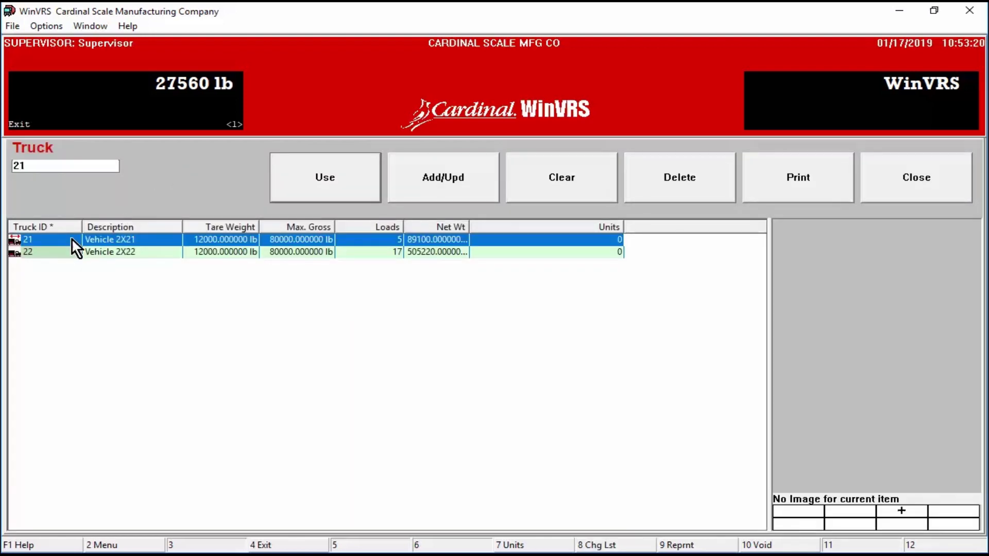
left_click(317, 184)
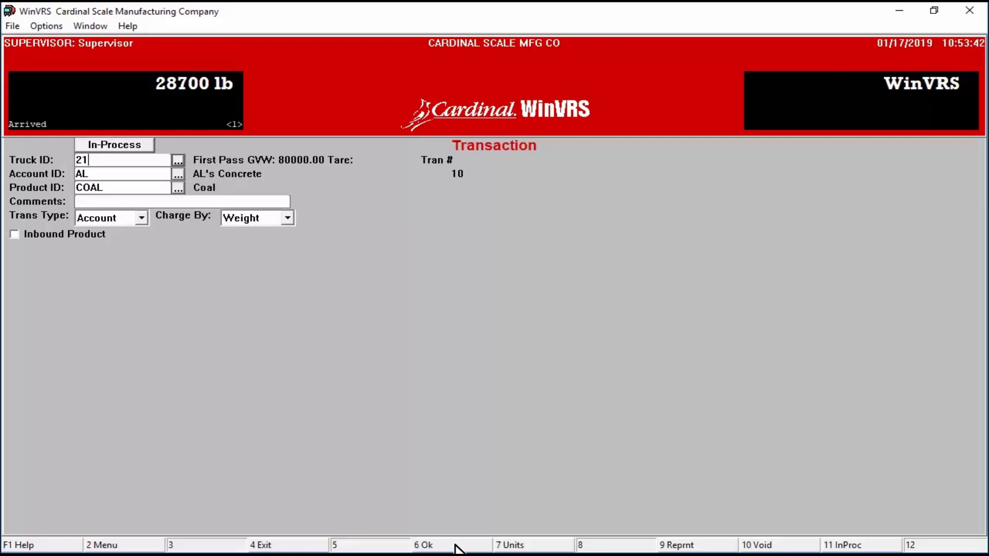
left_click(455, 547)
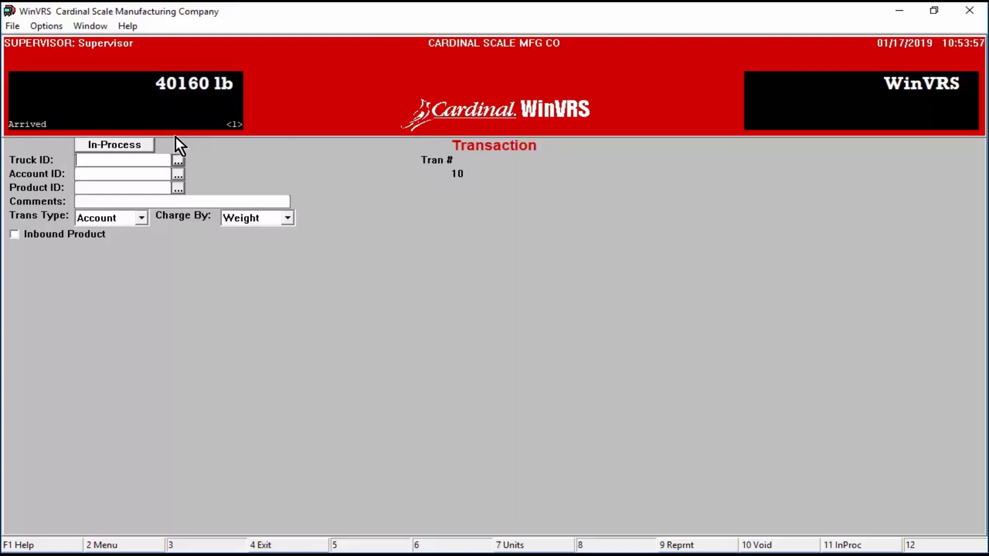
Step: Recall truck 21's stored weighing and complete it at 11440 lb net without a ticket
left_click(142, 145)
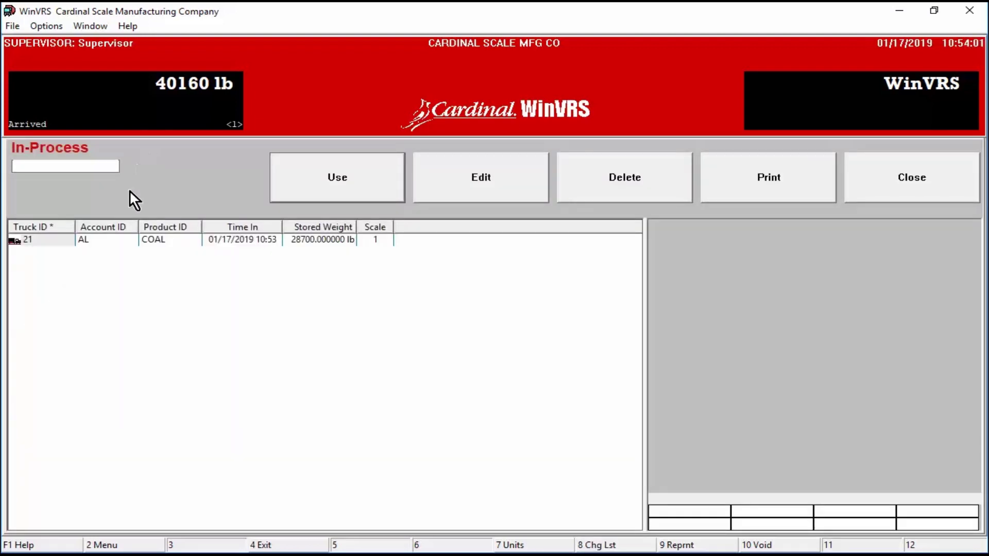
left_click(116, 238)
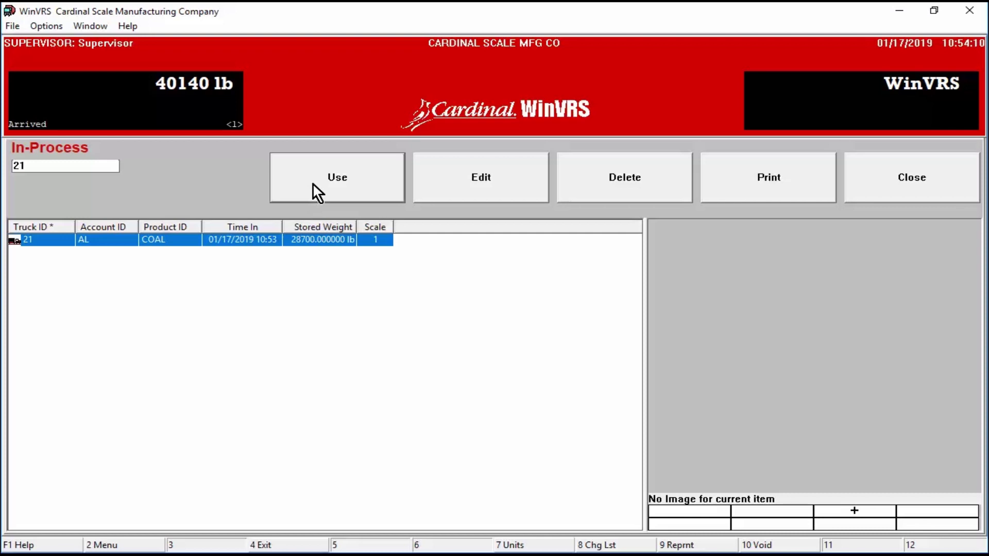
double_click(173, 239)
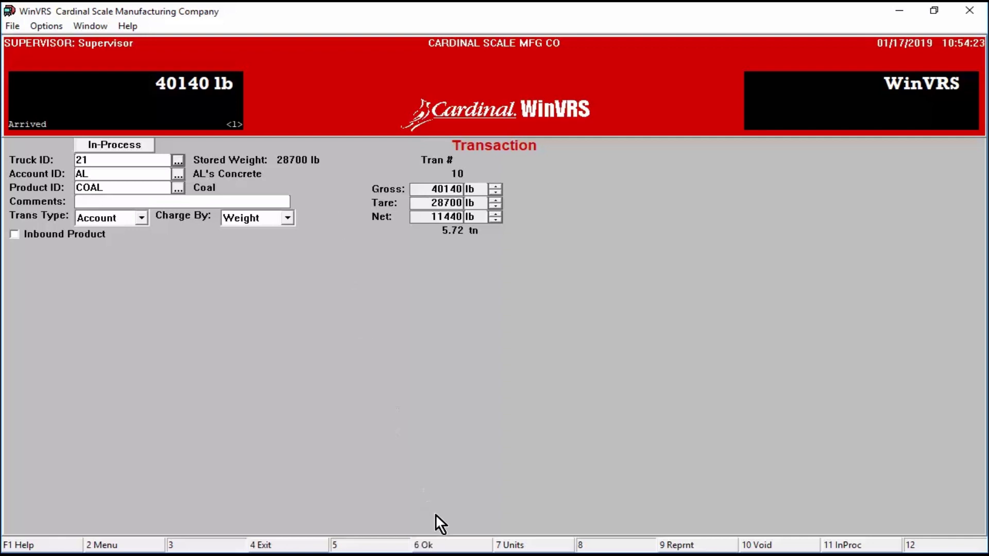
left_click(465, 547)
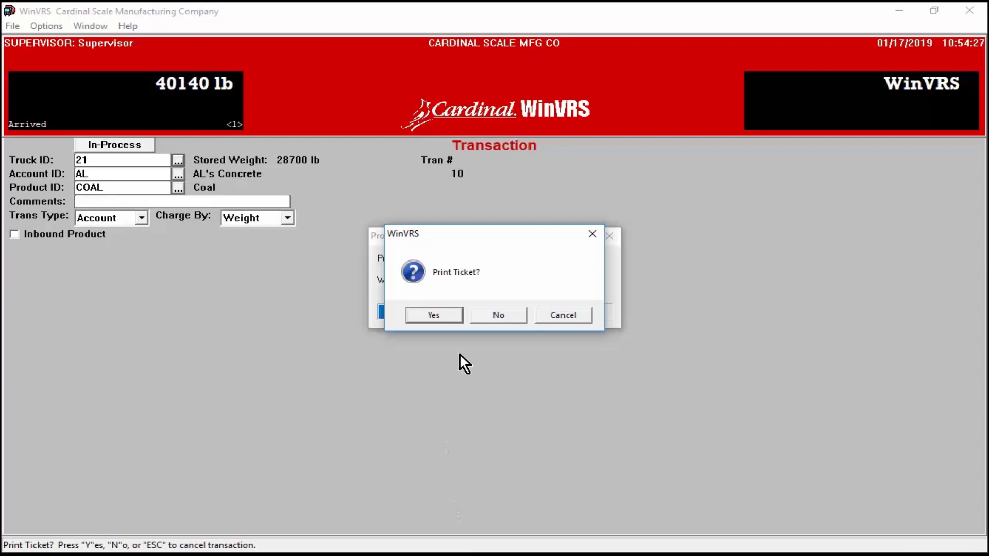
left_click(502, 316)
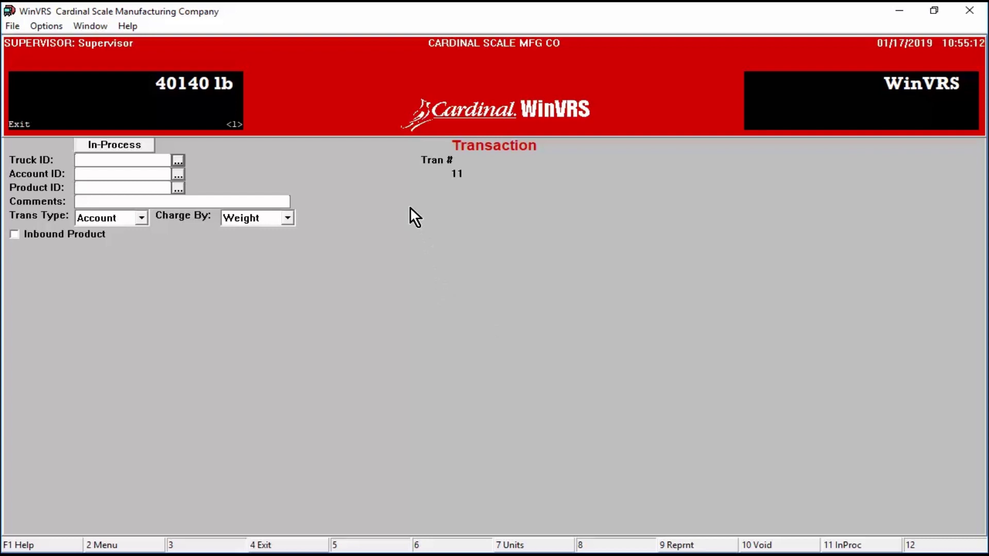
Step: Run File > Backup Database and acknowledge 1253 records in 59 tables backed up
left_click(13, 26)
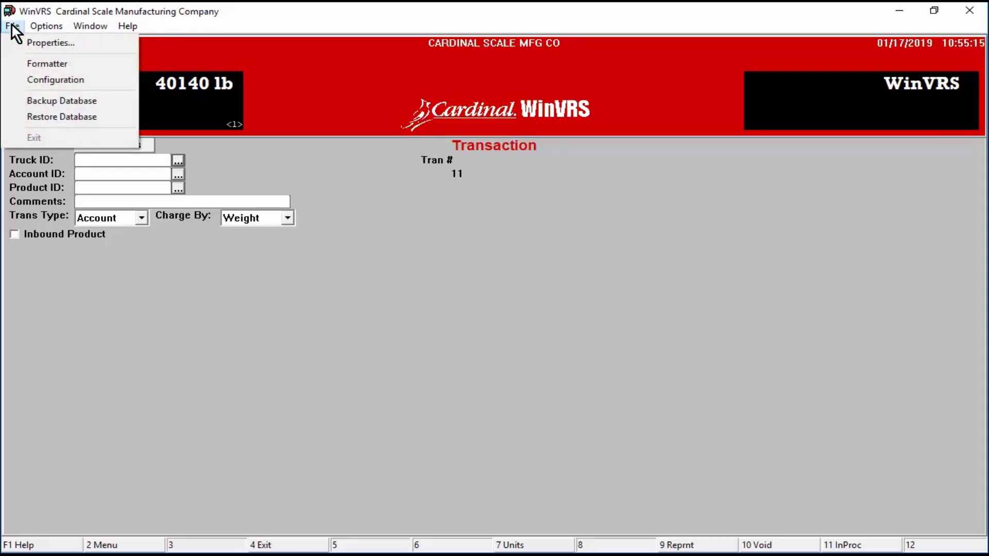
left_click(104, 100)
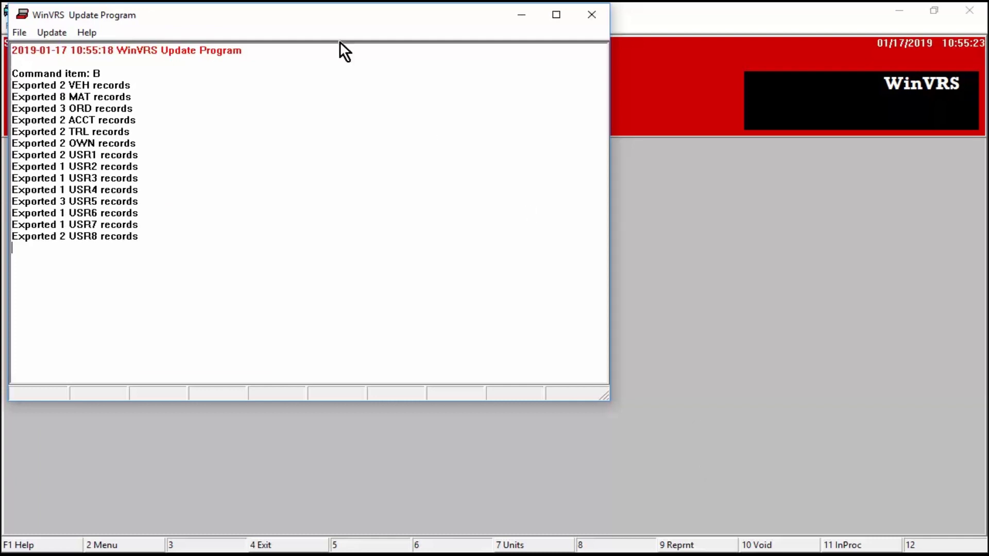
left_click_drag(293, 17, 524, 40)
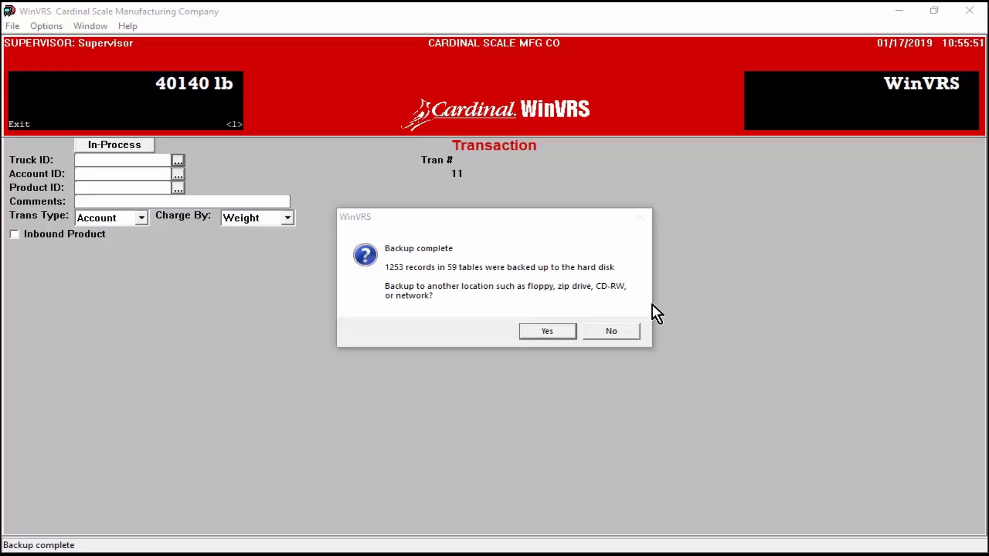
left_click(627, 330)
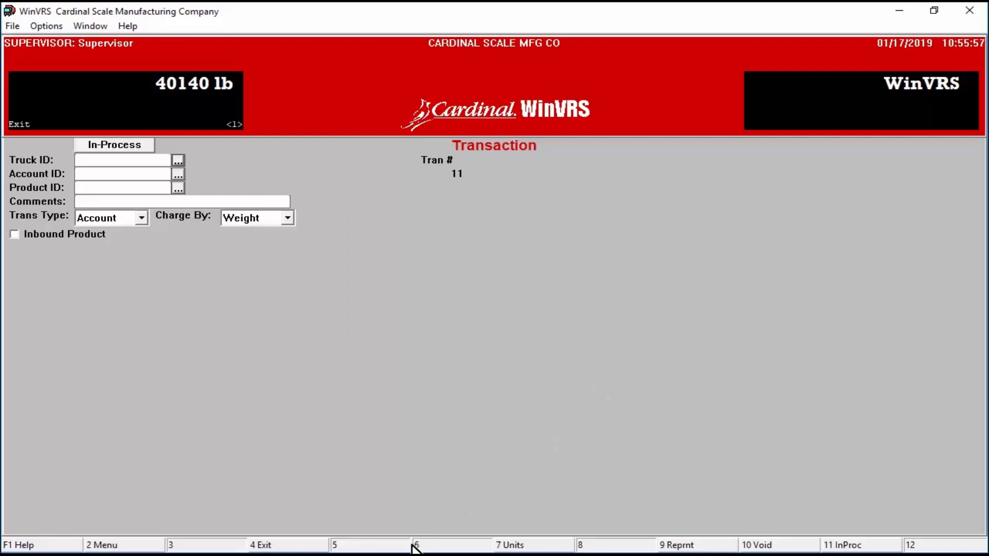
Step: Copy the Backup1 folder from C:\ProgramData\Cardinal Scale Mfg\WinVRS1_08_5
left_click(393, 555)
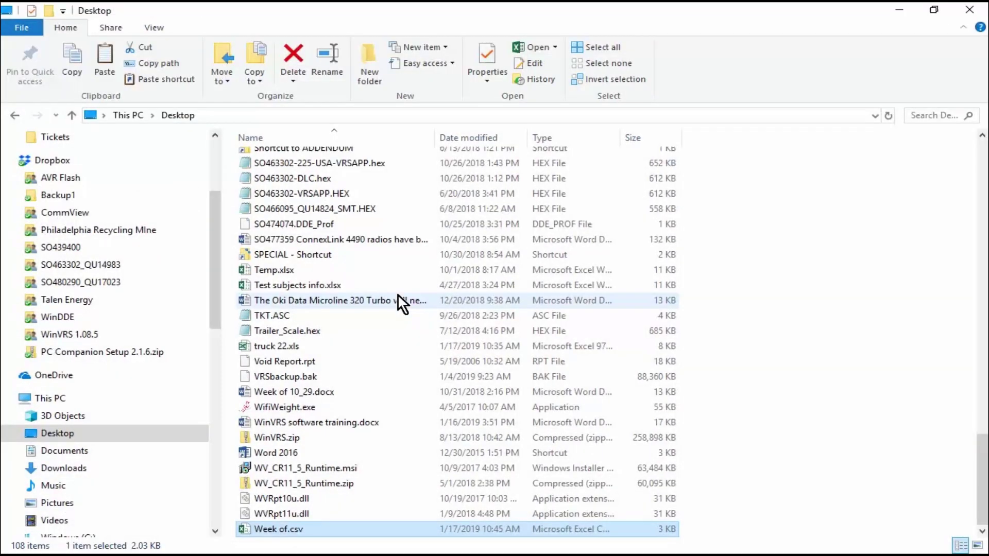
left_click(62, 401)
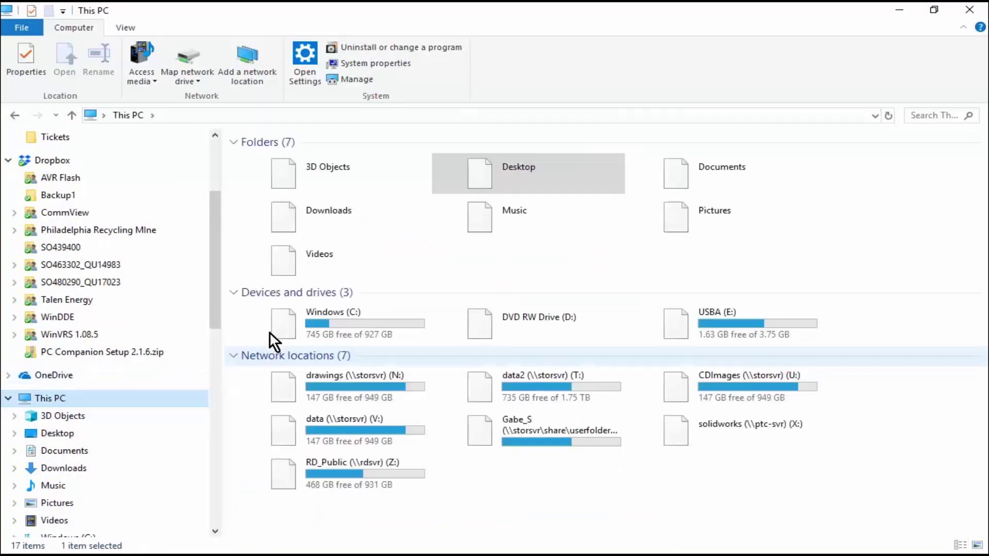
double_click(367, 322)
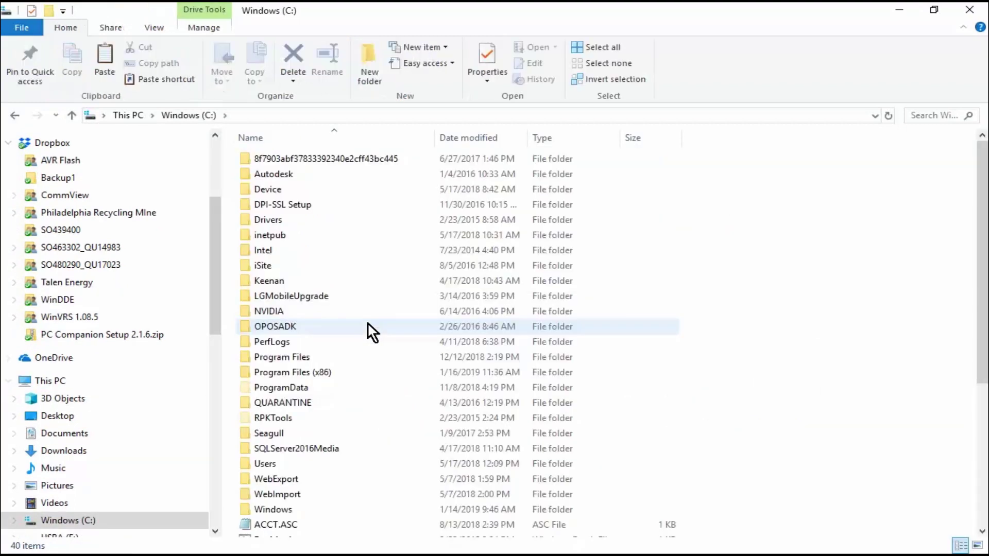
double_click(365, 387)
double_click(359, 254)
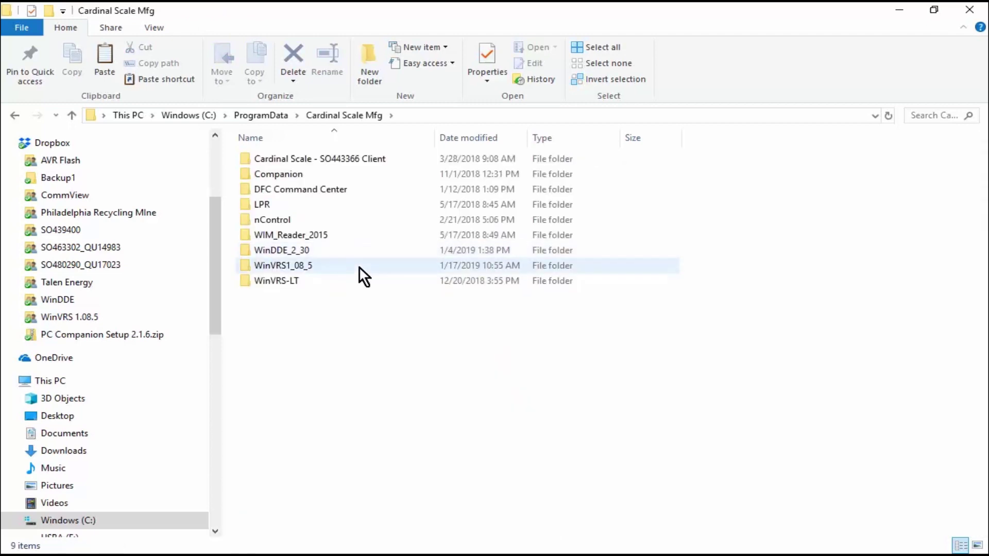
double_click(359, 266)
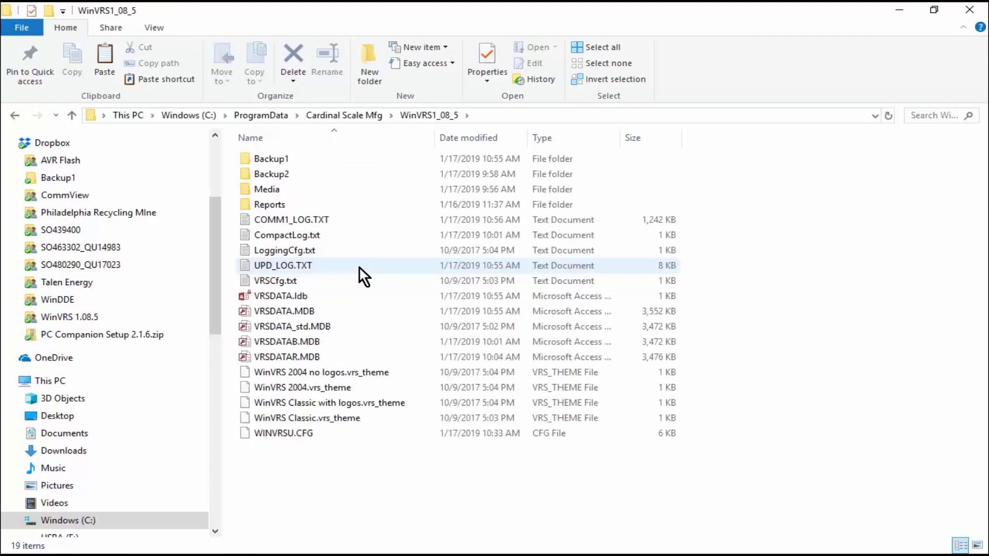
left_click(350, 160)
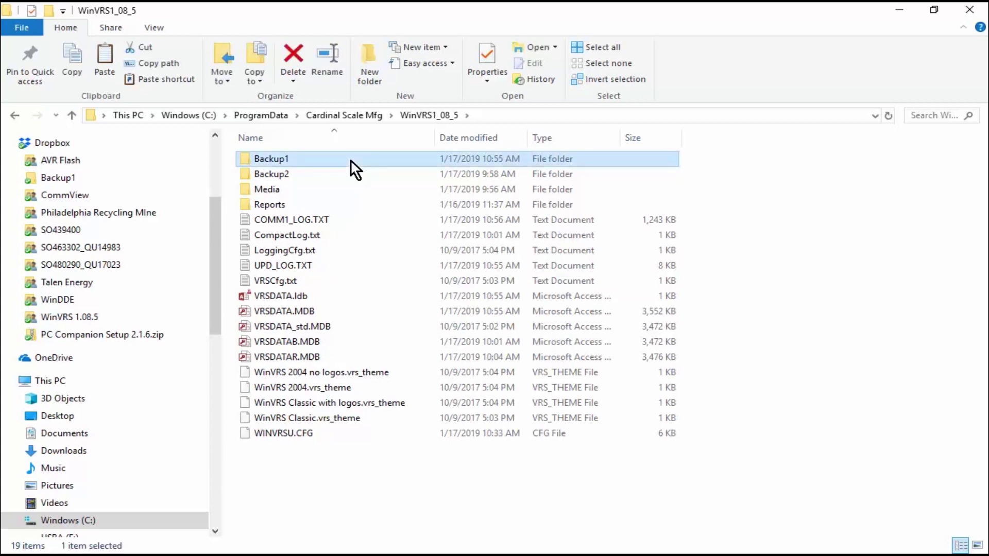
right_click(350, 161)
left_click(387, 395)
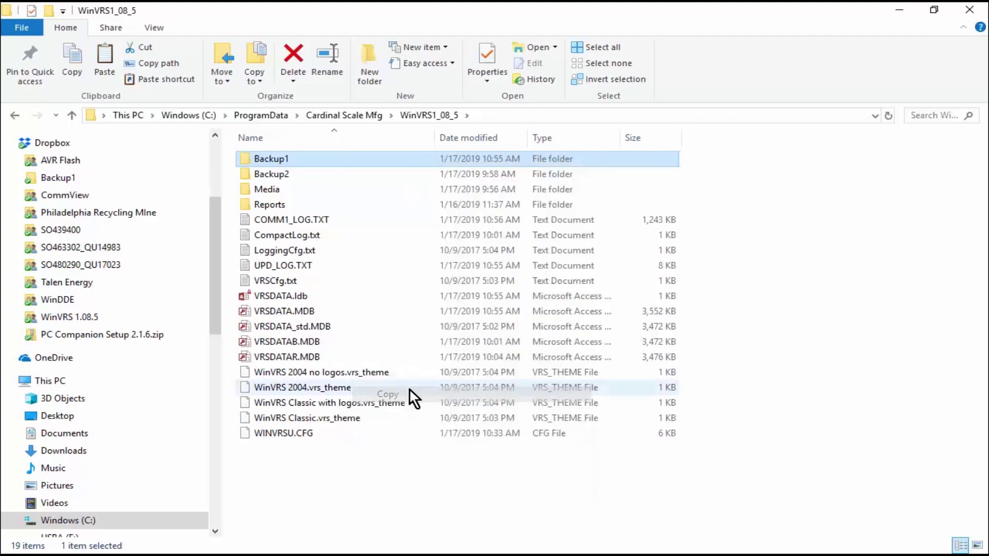
Step: Paste Backup1 onto the USBA (E:) drive, check its files, and return to WinVRS
scroll(176, 372, "down", 1)
scroll(176, 371, "down", 1)
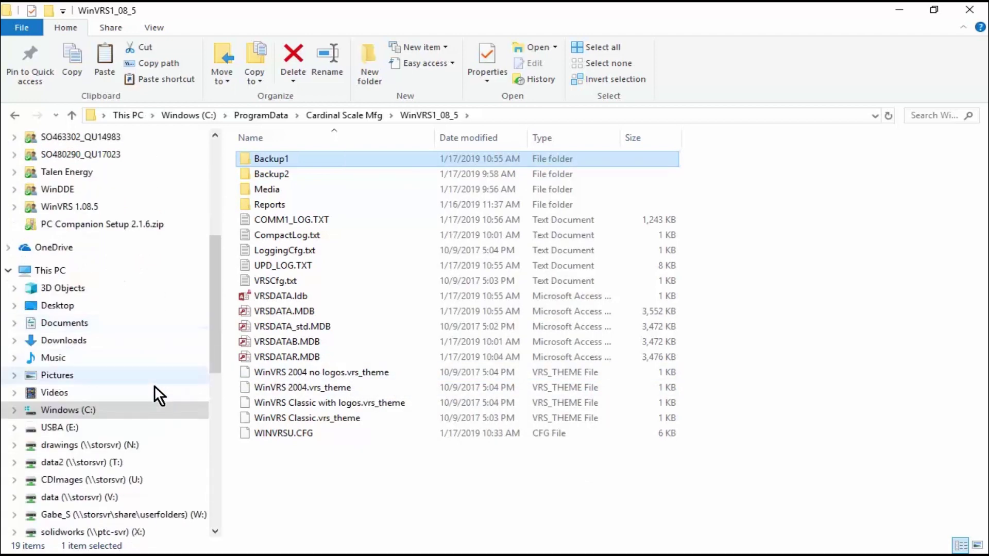
left_click(106, 428)
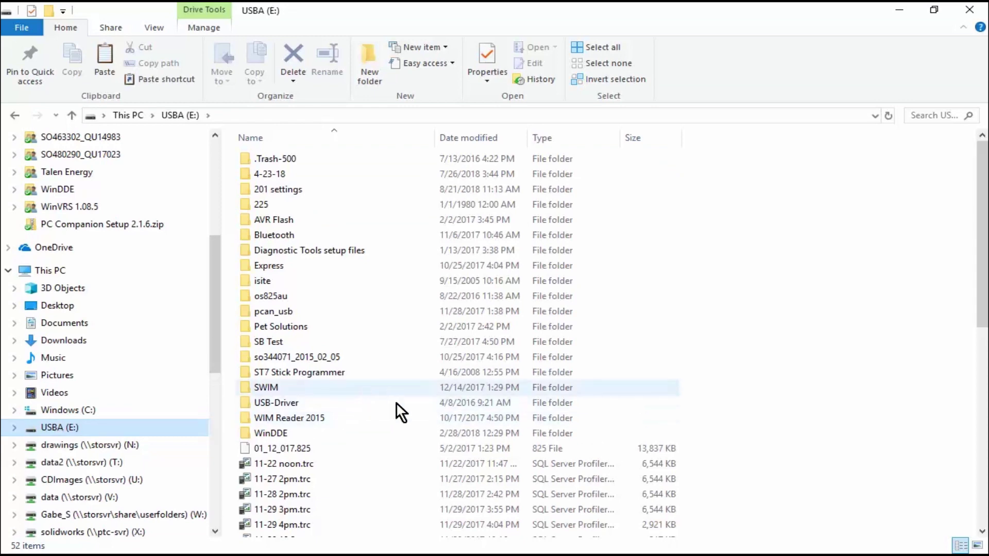
right_click(397, 465)
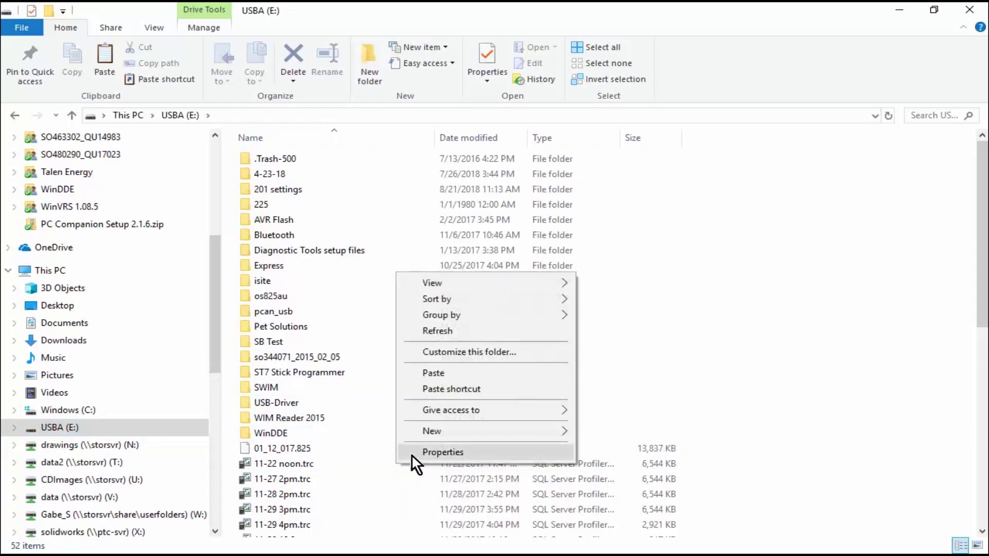
left_click(445, 374)
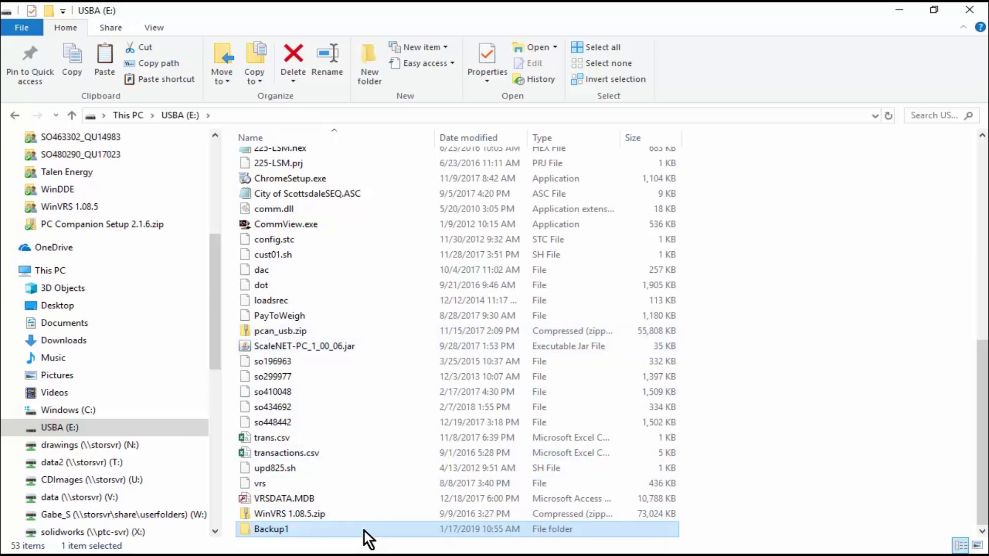
double_click(364, 528)
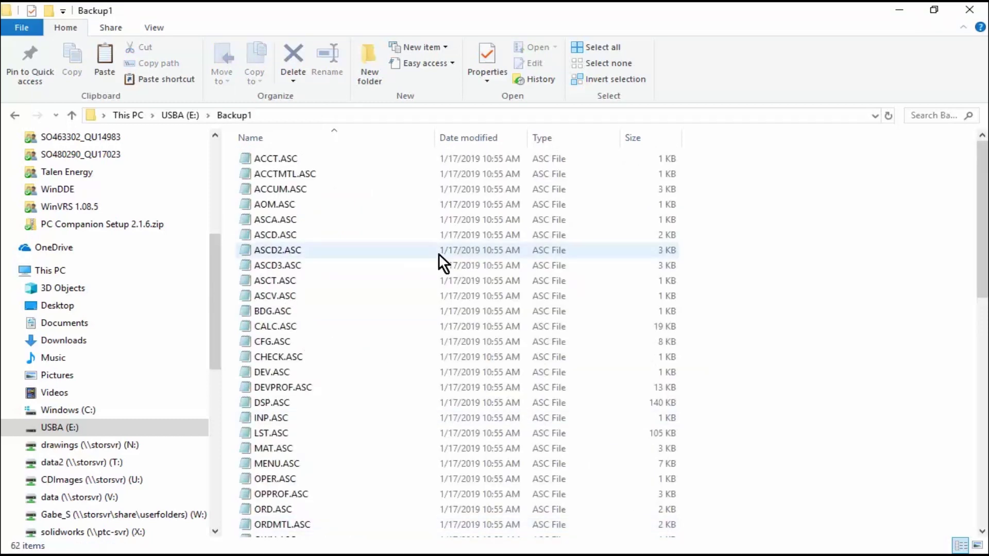
left_click(899, 10)
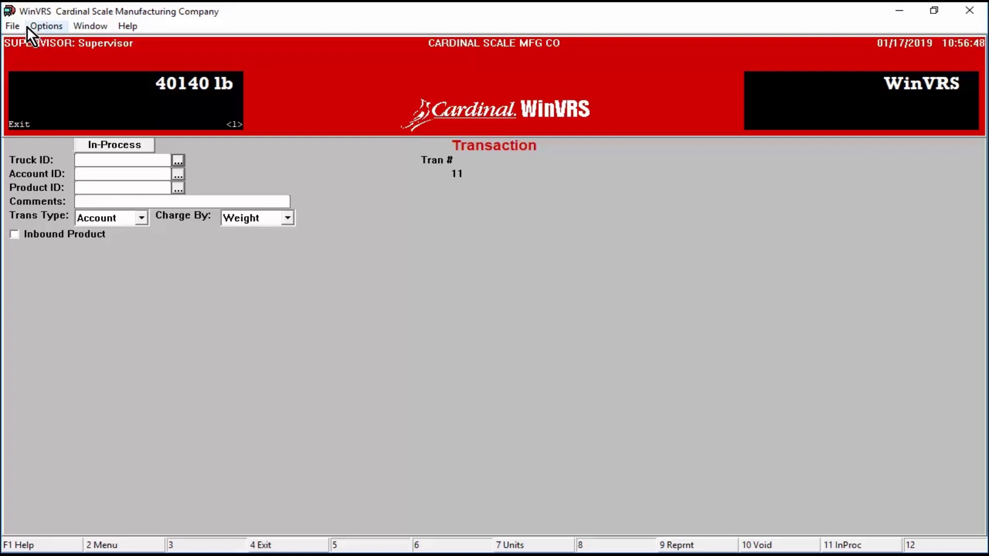
Step: Start File > Restore Database, accepting the overwrite and the clean-database replacement
left_click(12, 29)
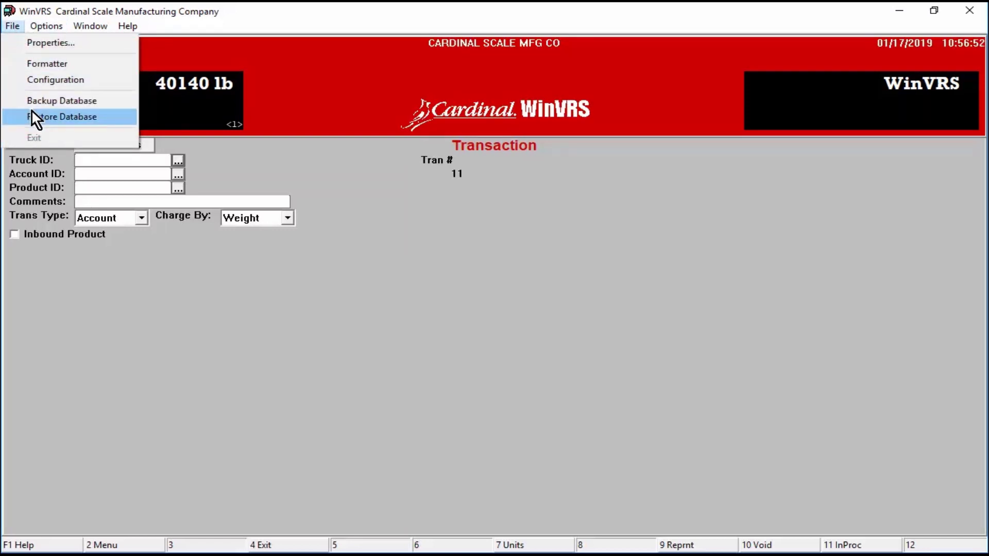
left_click(102, 117)
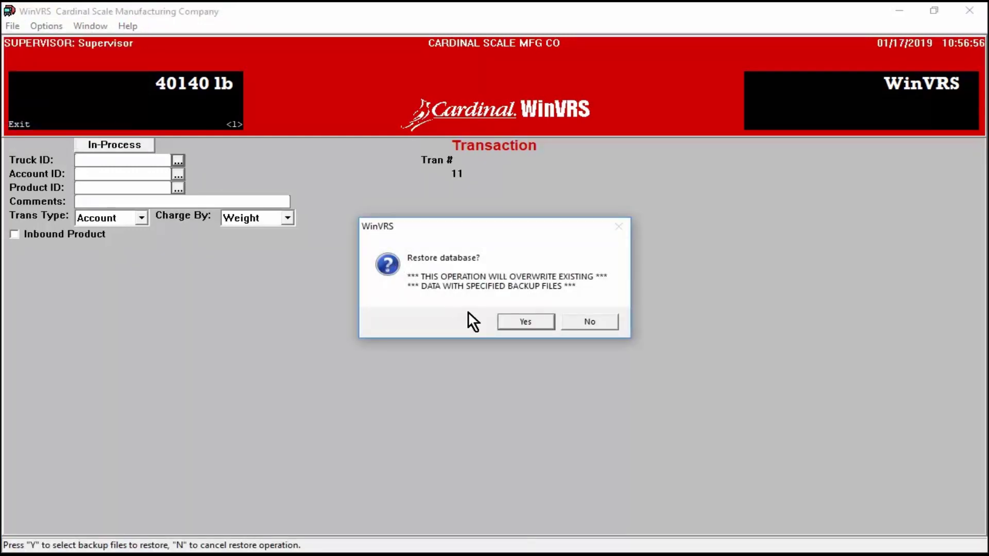
left_click(510, 322)
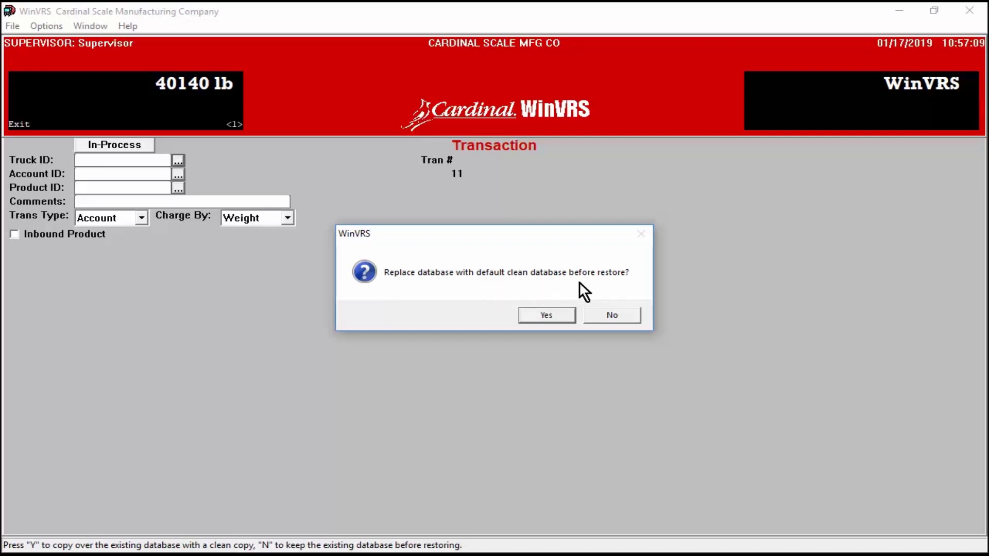
left_click(563, 313)
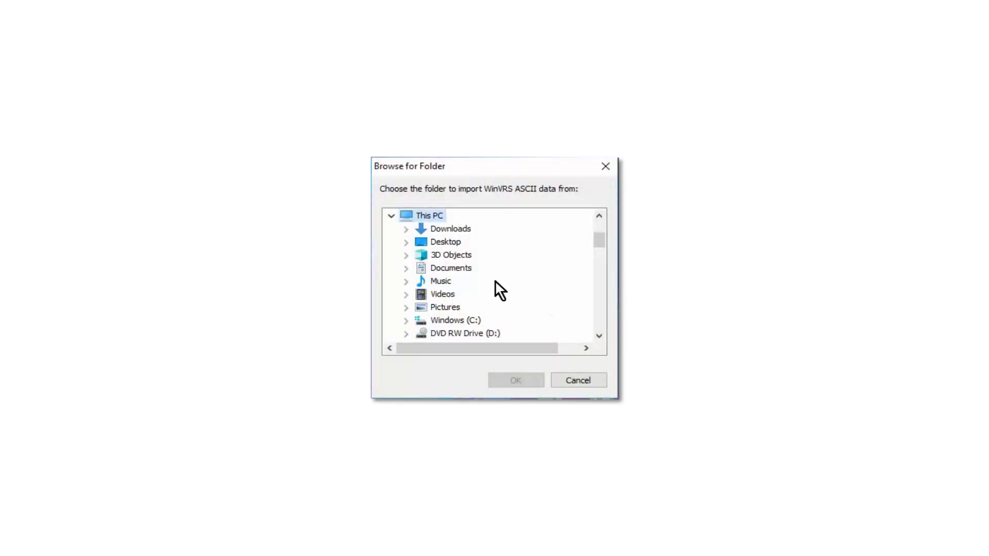
Step: Expand the USBA (E:) drive in the folder browser to show the Backup1 folder
left_click(456, 318)
scroll(480, 290, "down", 5)
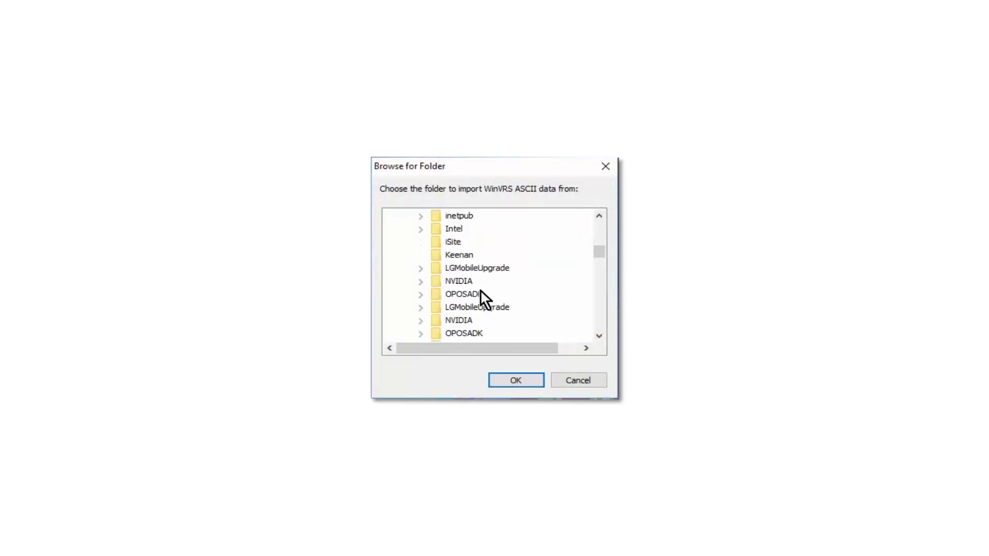
scroll(479, 290, "down", 3)
scroll(480, 290, "down", 10)
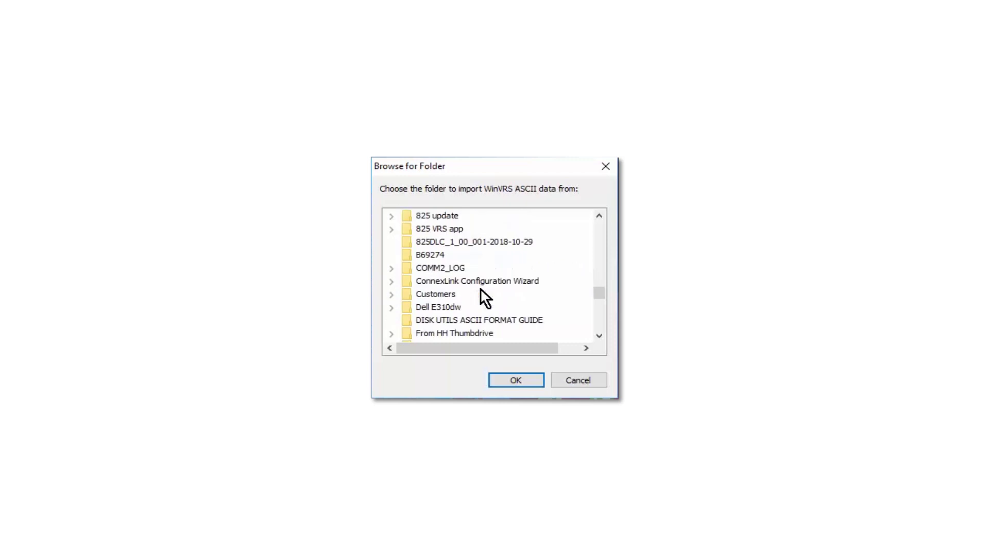
scroll(480, 290, "up", 5)
scroll(480, 290, "up", 6)
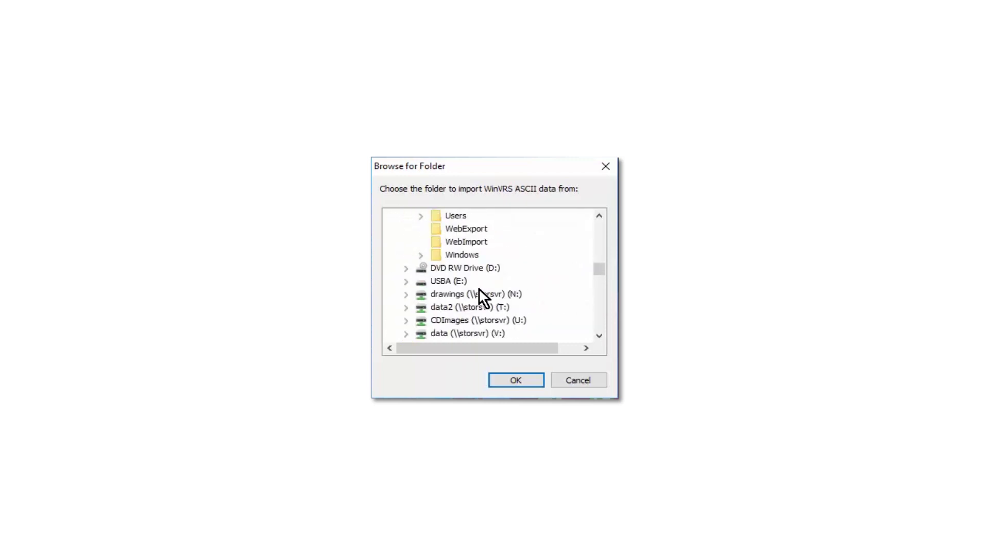
double_click(450, 280)
scroll(481, 278, "down", 1)
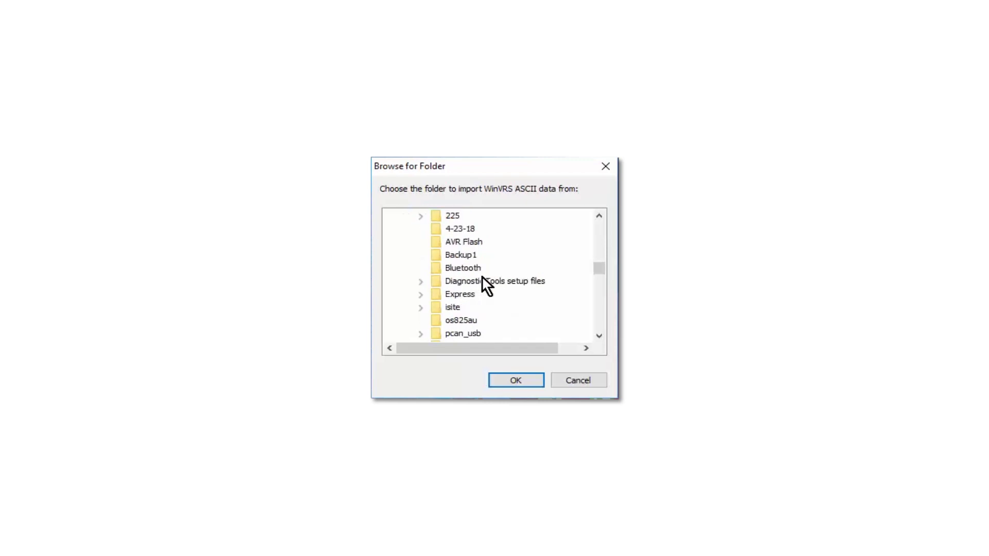
Step: Import from E:\Backup1 using the default table selection and maximize the Update Program window
left_click(472, 255)
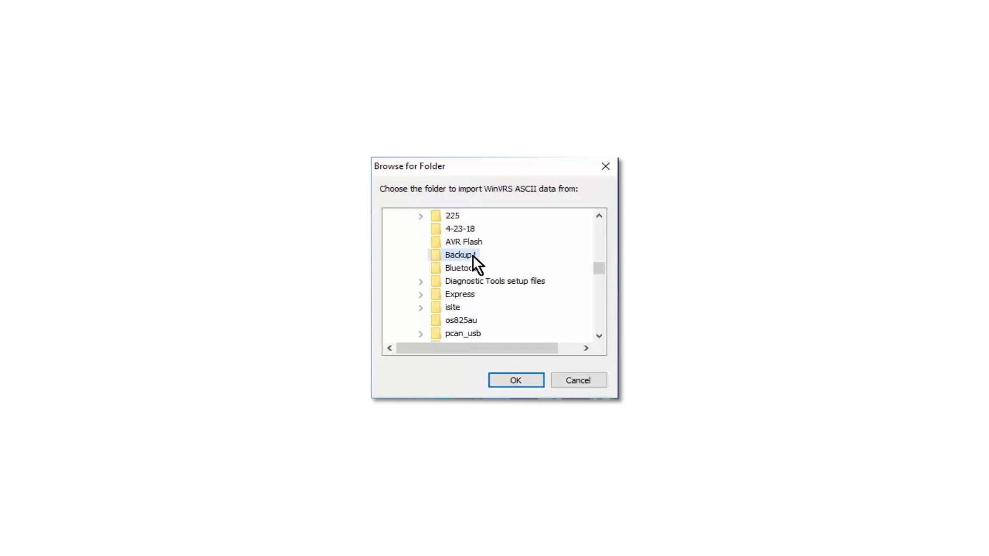
left_click(530, 375)
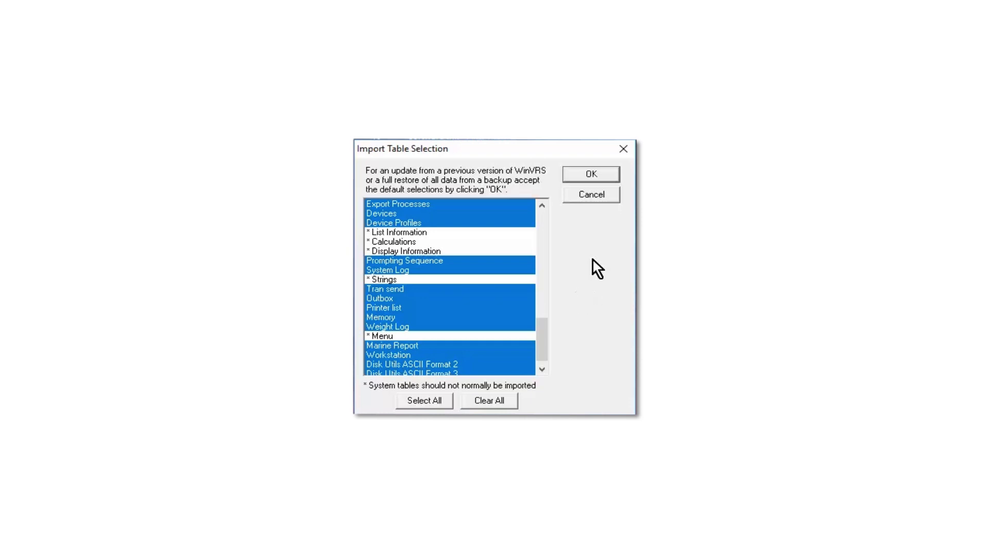
left_click(600, 174)
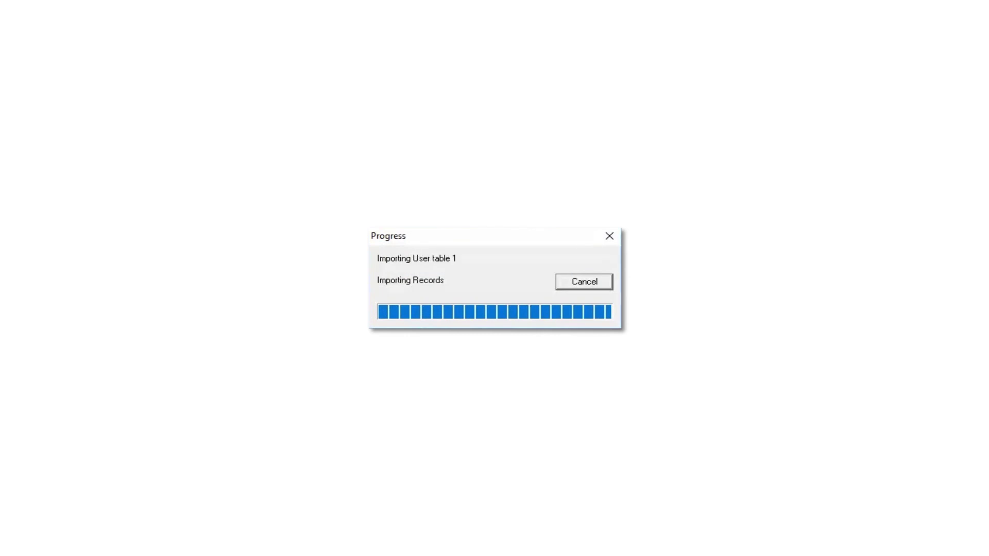
left_click(556, 14)
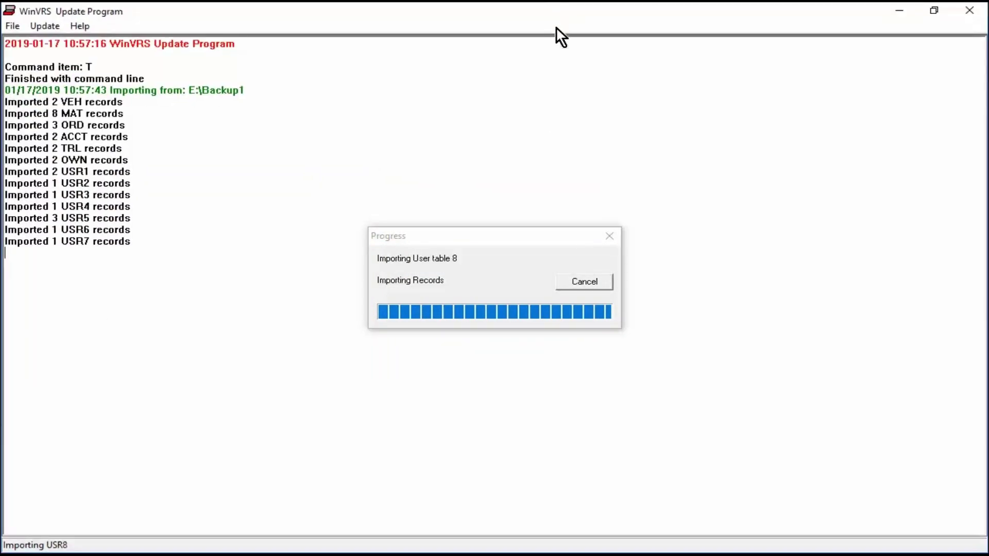